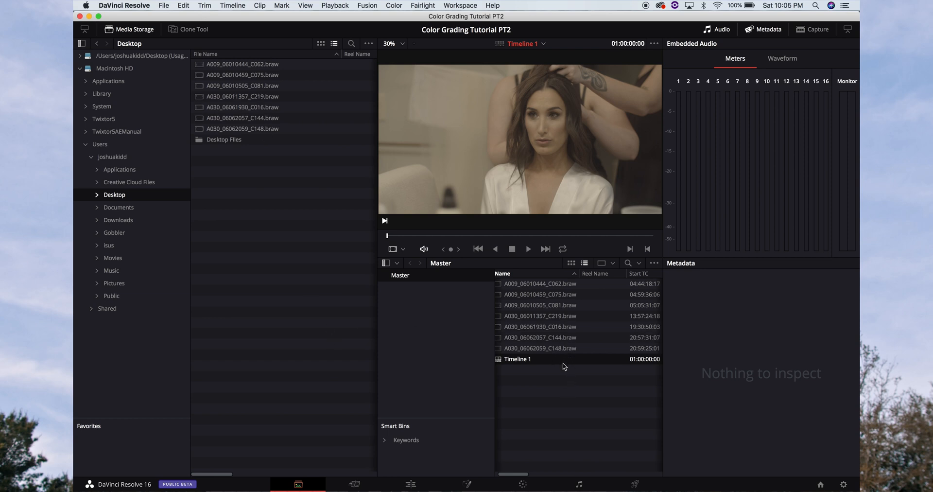
Show Timeline 1 on the Edit page and enlarge its clips along the time ruler for review.
click(411, 482)
scroll(456, 332, up, 5)
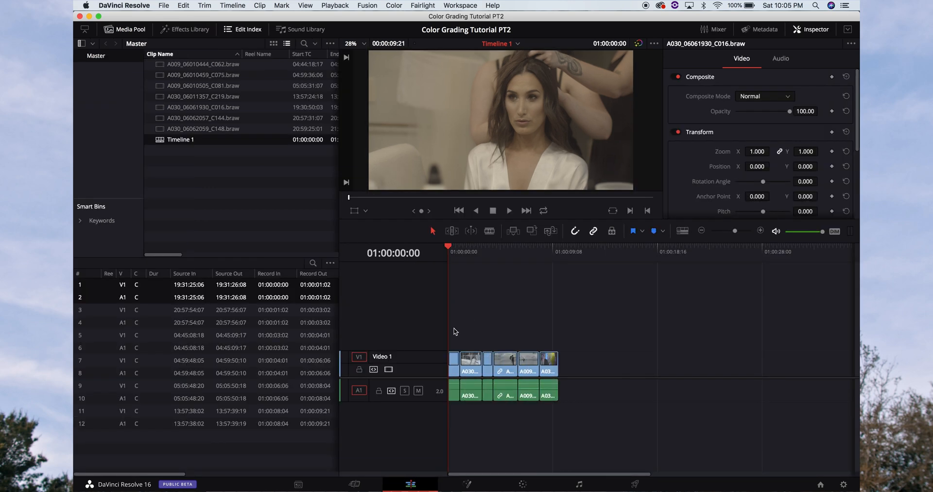
drag(461, 256, 648, 290)
drag(475, 256, 421, 263)
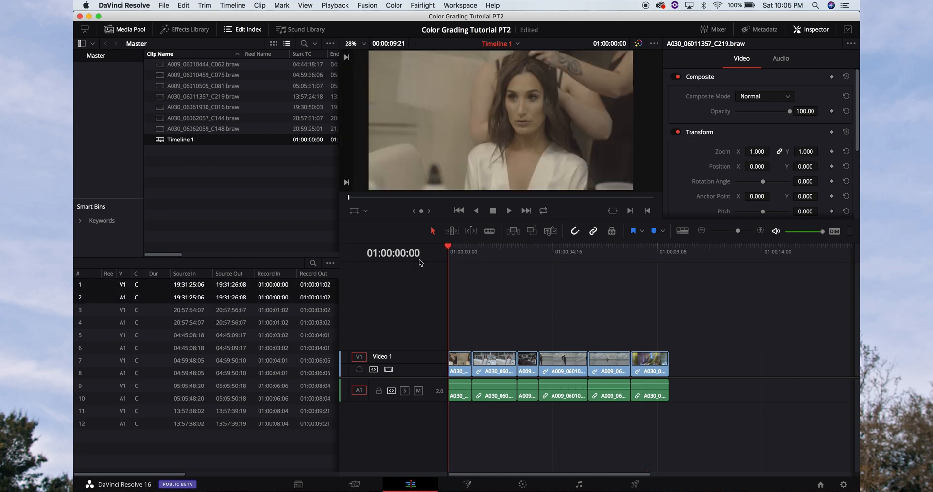
Switch to the Color page and add two serial nodes after node 01 of the first clip.
click(523, 483)
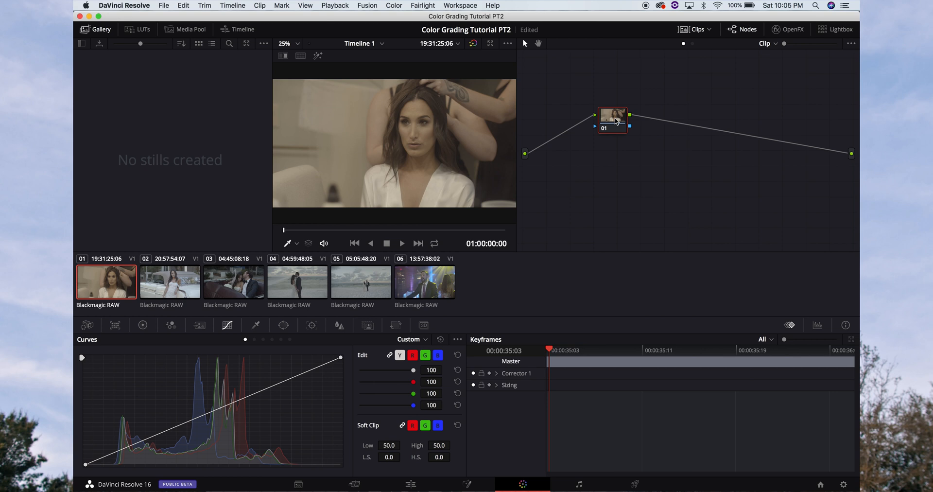
key(alt+s)
key(alt+s)
Apply the favorite LUT BMPCC4K_Natural_Rec709_V3 to node 02.
click(657, 118)
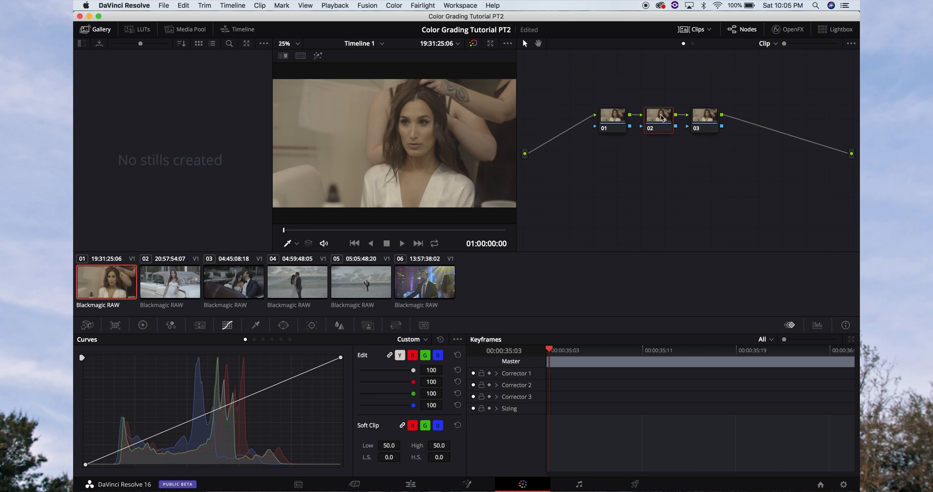
right_click(655, 119)
mouse_move(682, 223)
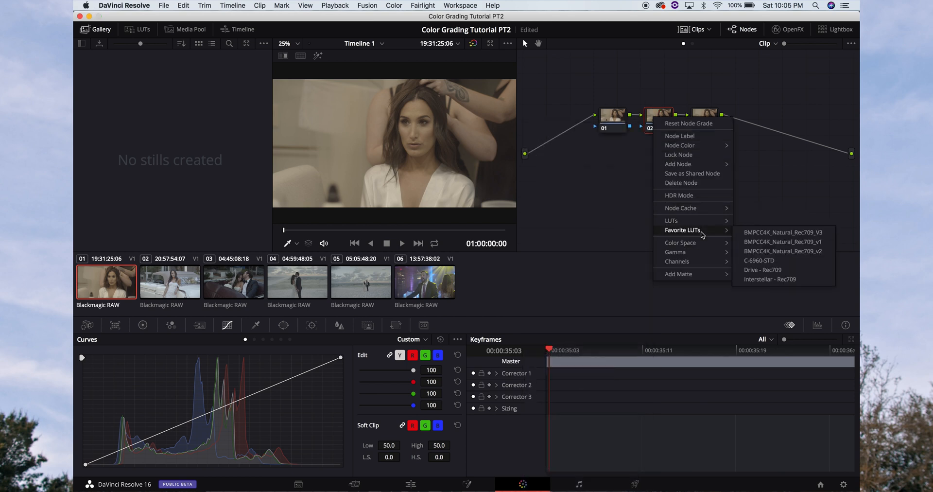
click(750, 233)
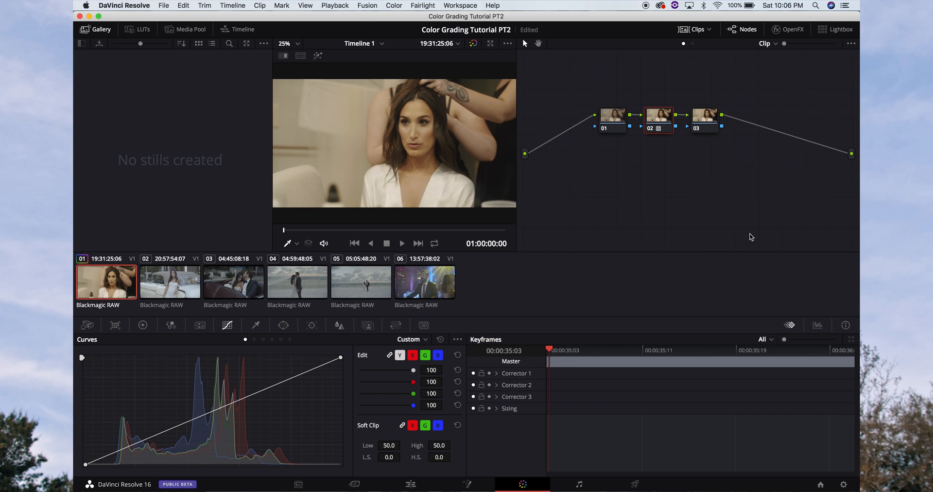
Try the favorite LUT Drive - Rec709 on node 03.
click(707, 121)
right_click(708, 121)
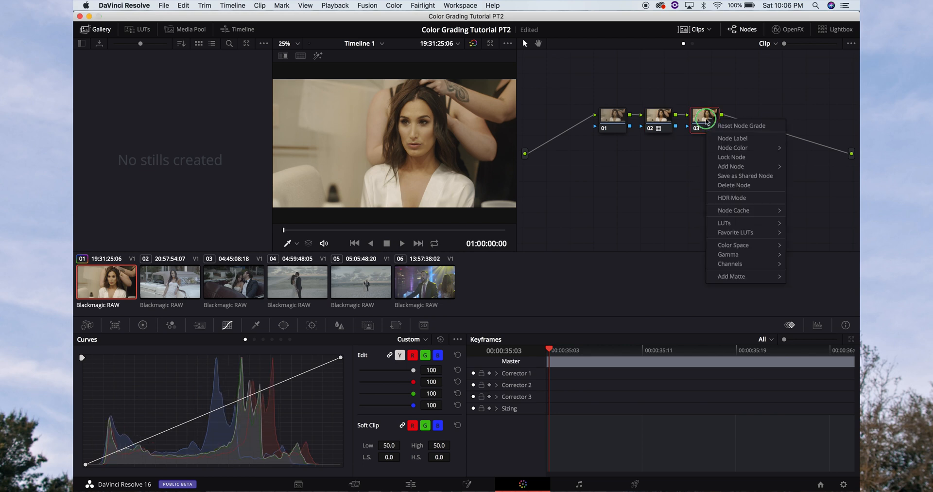
mouse_move(729, 229)
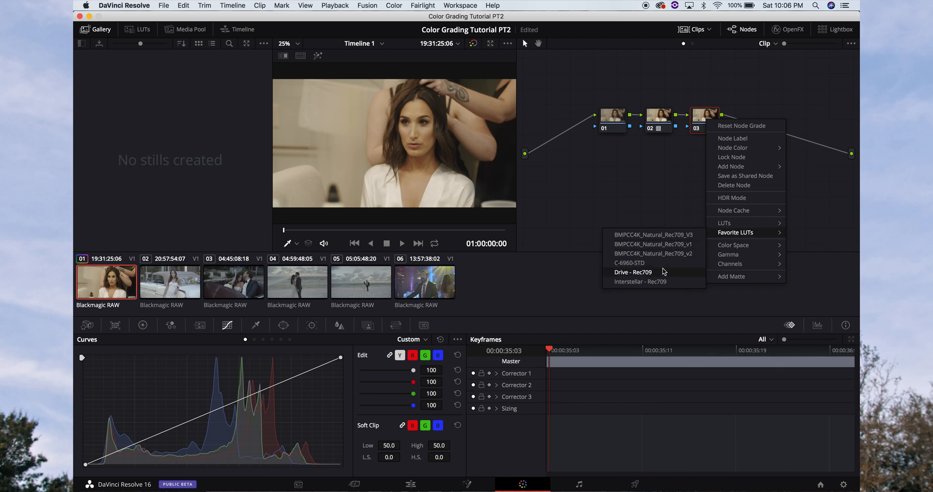
click(664, 271)
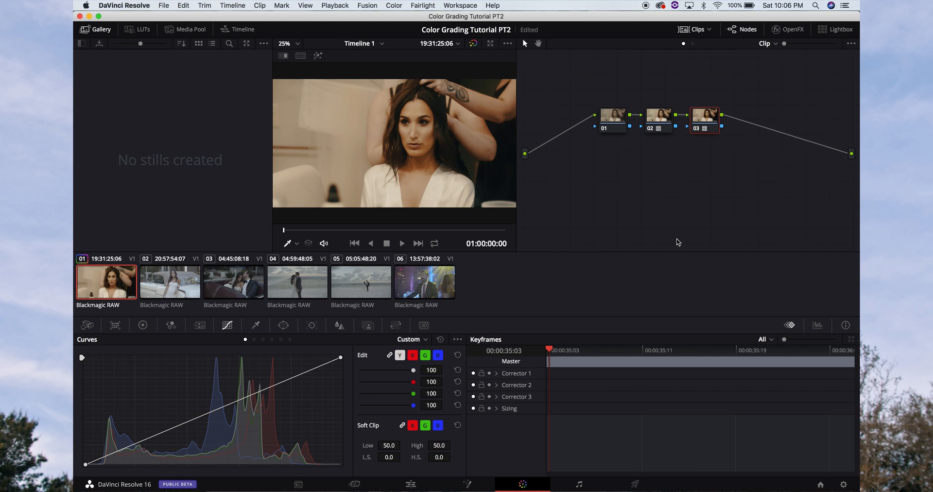
Apply the favorite LUT C-6960-STD to node 03 and set the node's key output gain to 0.5.
right_click(711, 122)
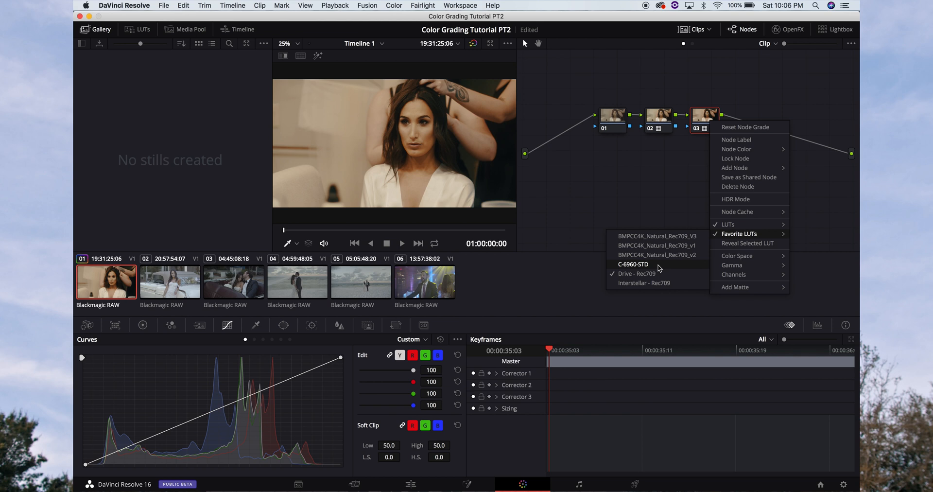
click(658, 266)
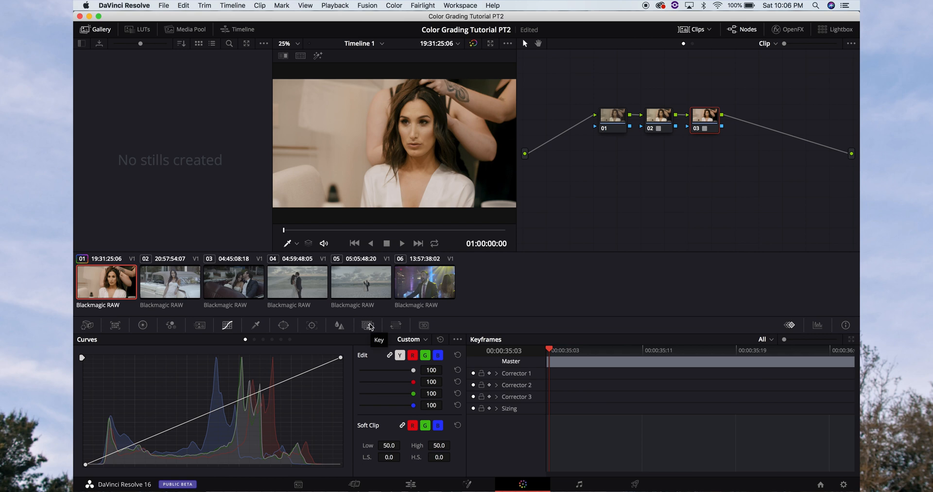
click(369, 326)
double_click(362, 415)
text(.5)
key(Return)
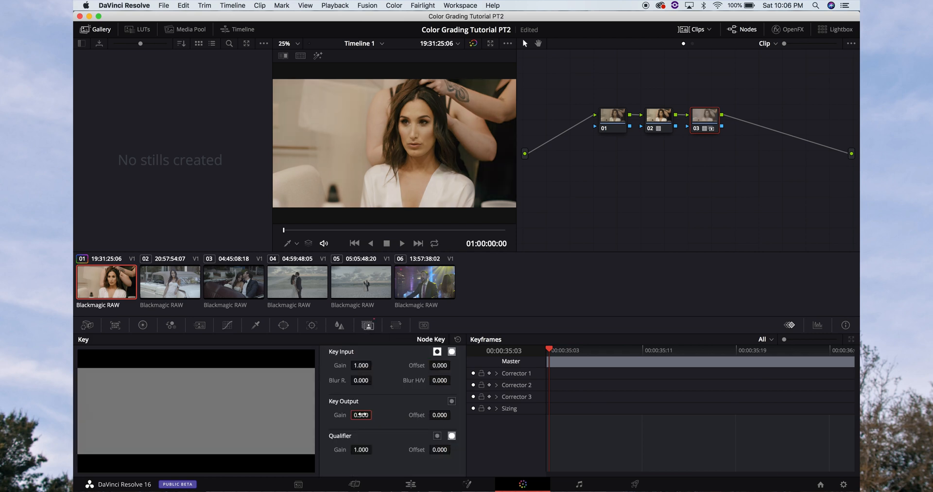
With node 01 selected, set the Camera Raw decoding to Clip, with highlight recovery enabled and ISO 400.
click(615, 117)
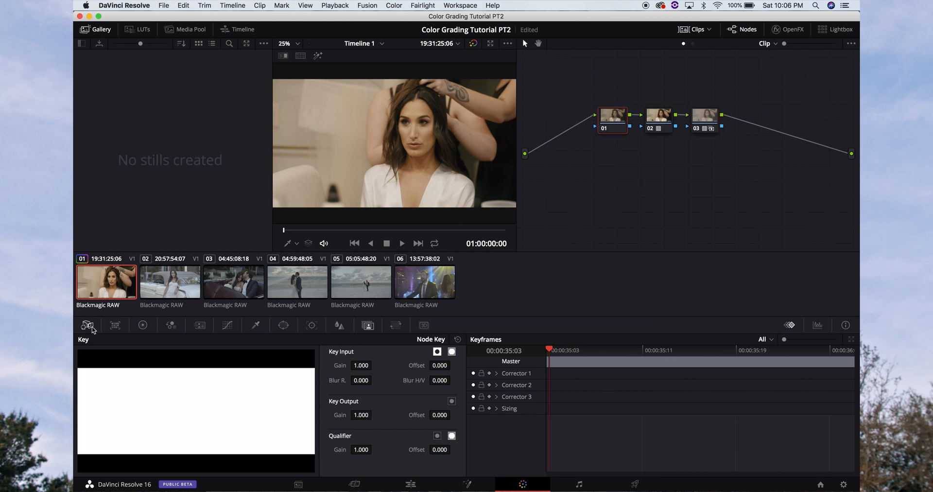
click(92, 328)
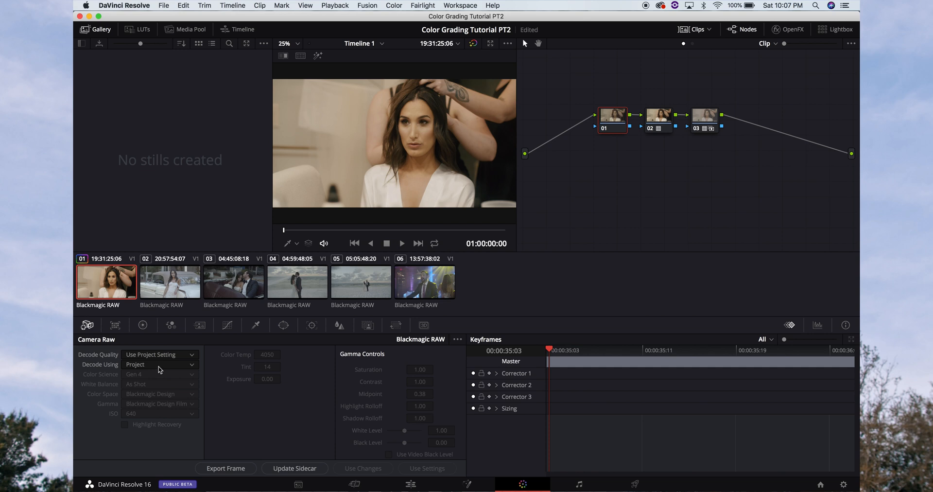
click(162, 365)
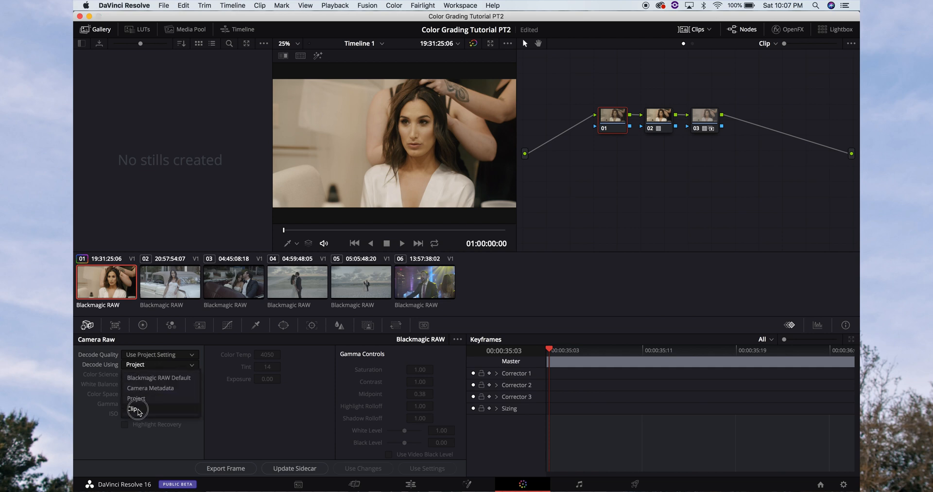
click(133, 409)
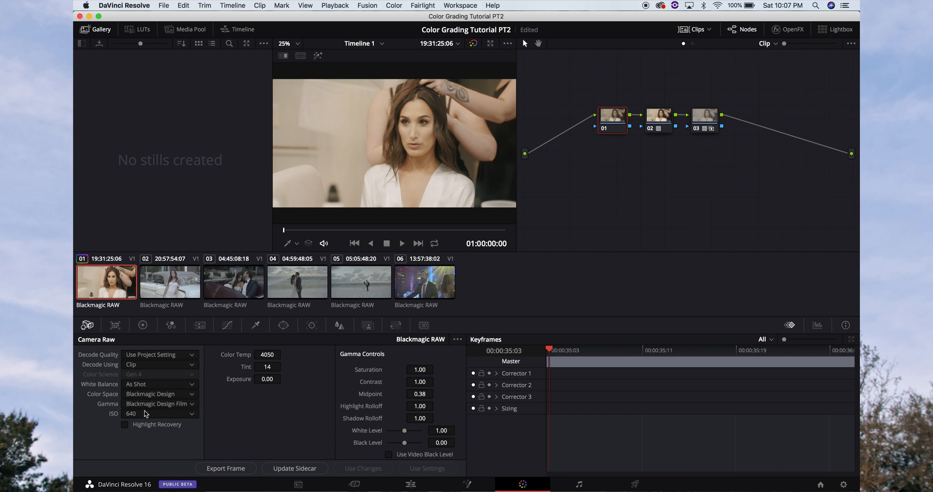
click(146, 425)
click(143, 413)
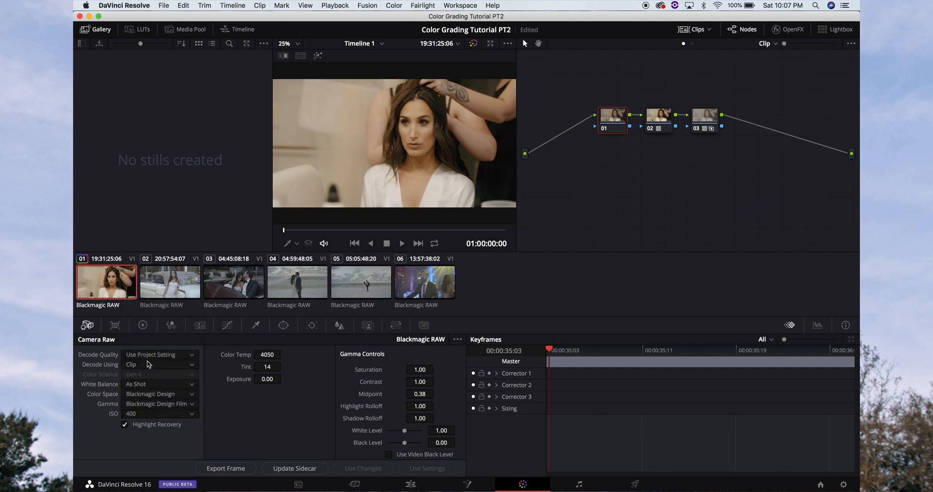
Set the first clip's Camera Raw color temperature to 3400 and its tint to 20.
click(268, 354)
text(3500)
key(Return)
drag(268, 352, 268, 352)
click(268, 367)
text(20)
key(Return)
click(269, 354)
drag(269, 355, 269, 355)
Display the primary color wheels and show the parade scope in its own floating window.
click(143, 324)
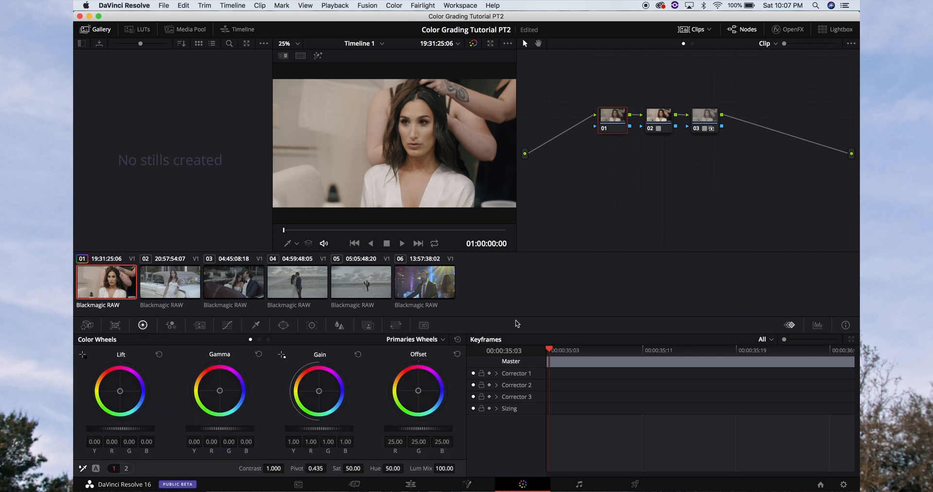
click(819, 326)
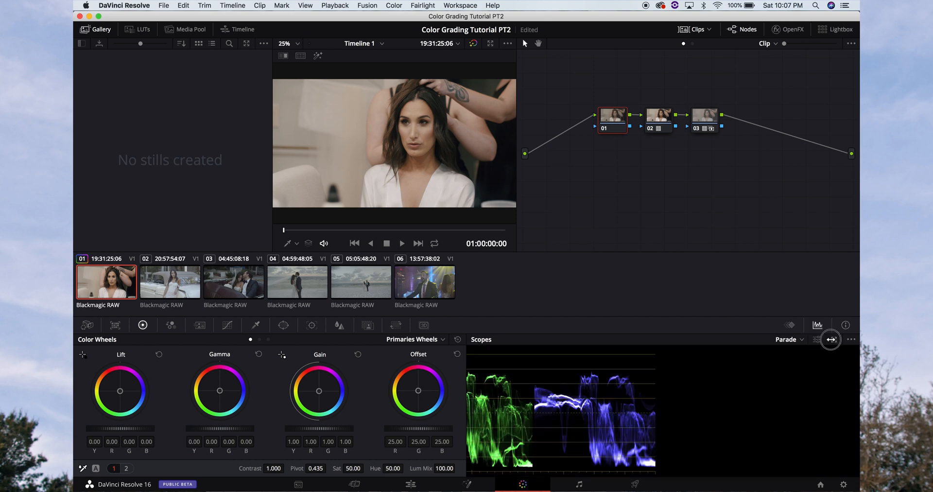
click(834, 339)
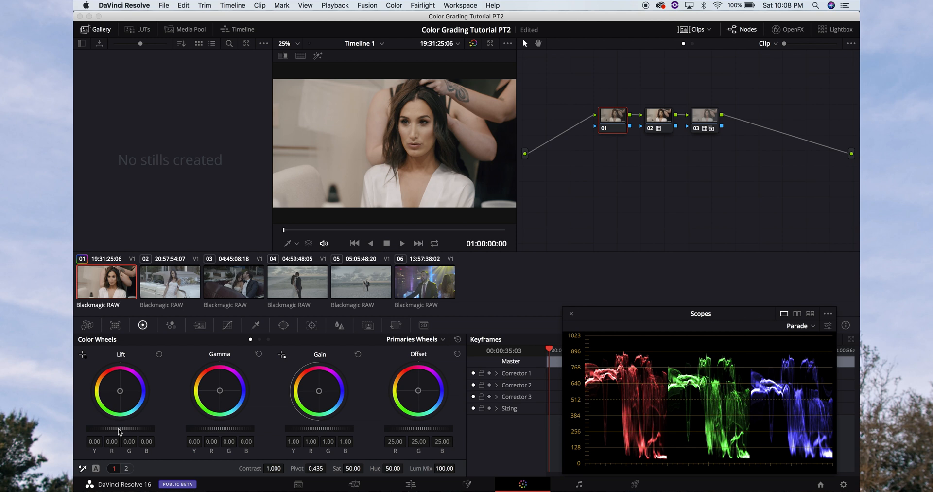
Adjust node 01's primaries to lift -0.02, gamma -0.01, gain 1.00 and temperature -290.
drag(119, 431, 92, 432)
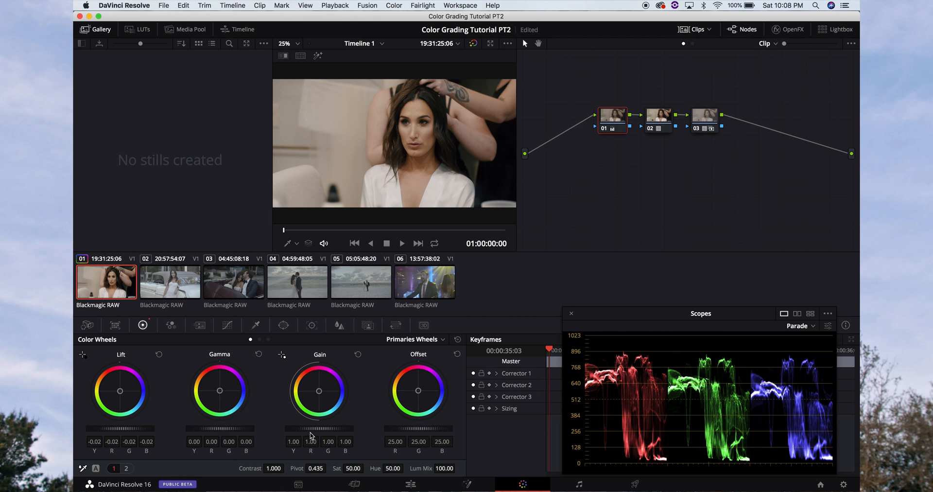
drag(310, 432, 337, 429)
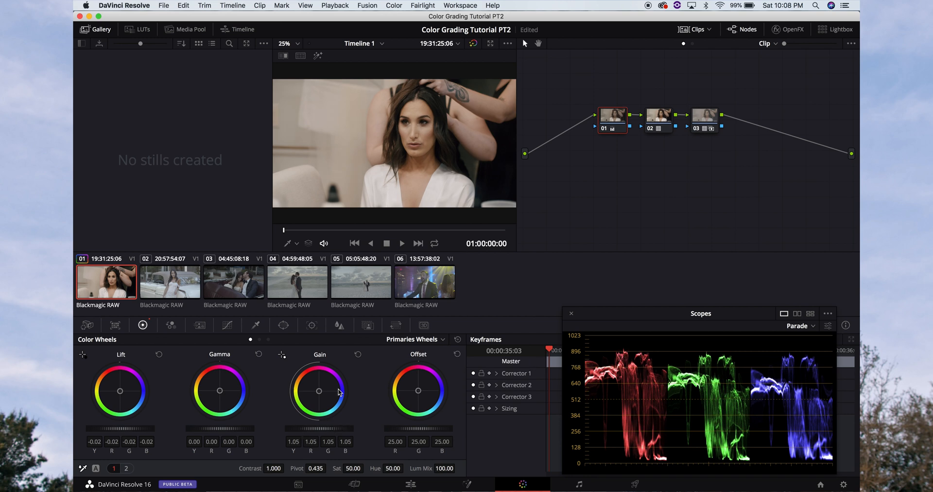
click(126, 469)
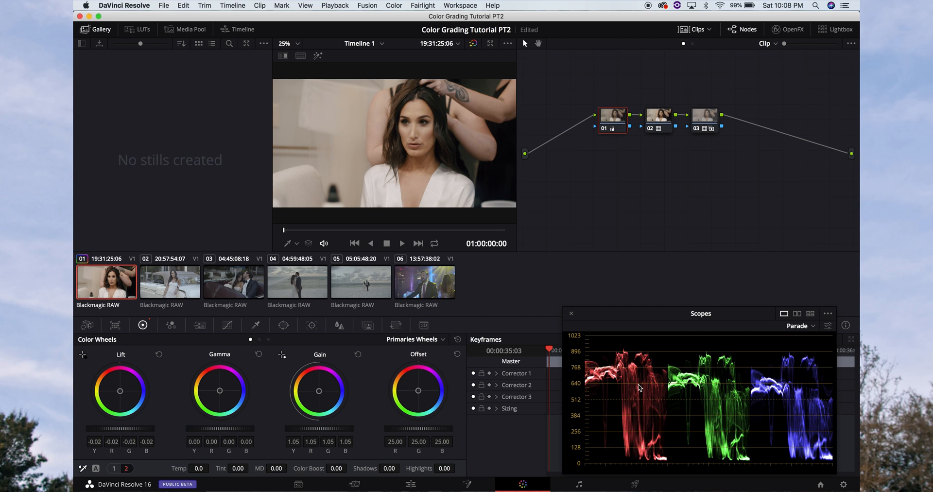
drag(200, 468, 187, 468)
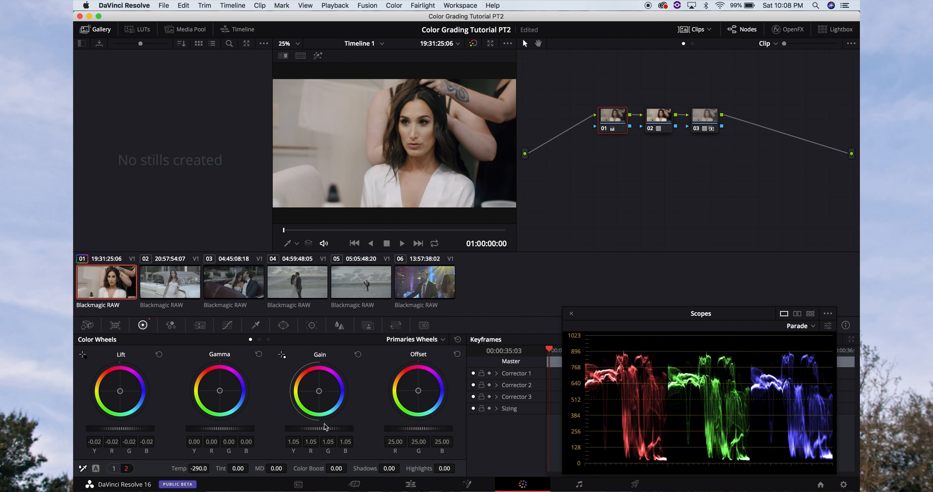
drag(326, 429, 302, 426)
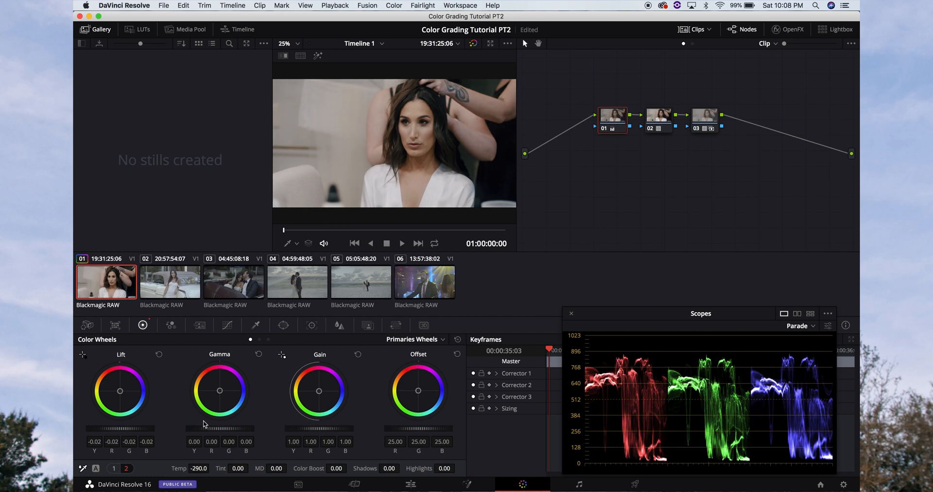
mouse_move(214, 429)
mouse_down()
mouse_move(188, 428)
mouse_move(217, 429)
mouse_move(205, 429)
mouse_up()
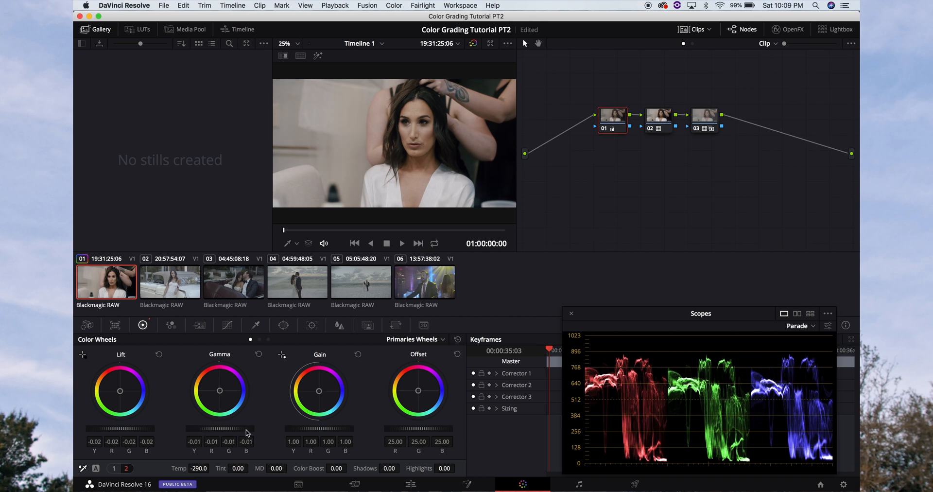
Review the graded first clip at 01:00:00:12 and inspect the settings of nodes 03 and 01.
drag(334, 231, 390, 246)
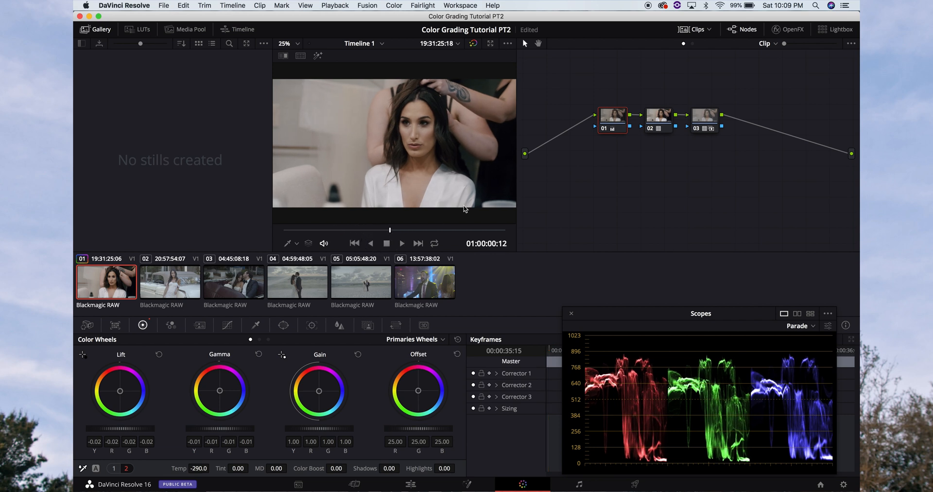
click(709, 121)
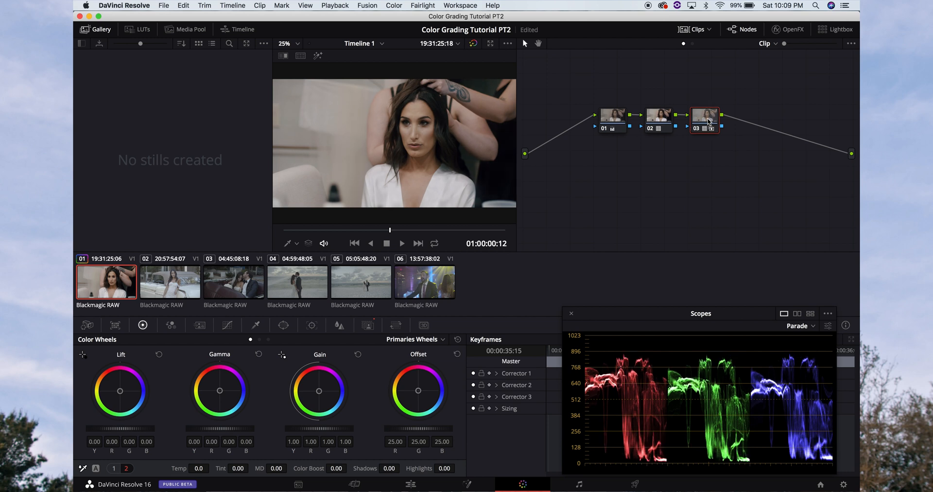
click(614, 118)
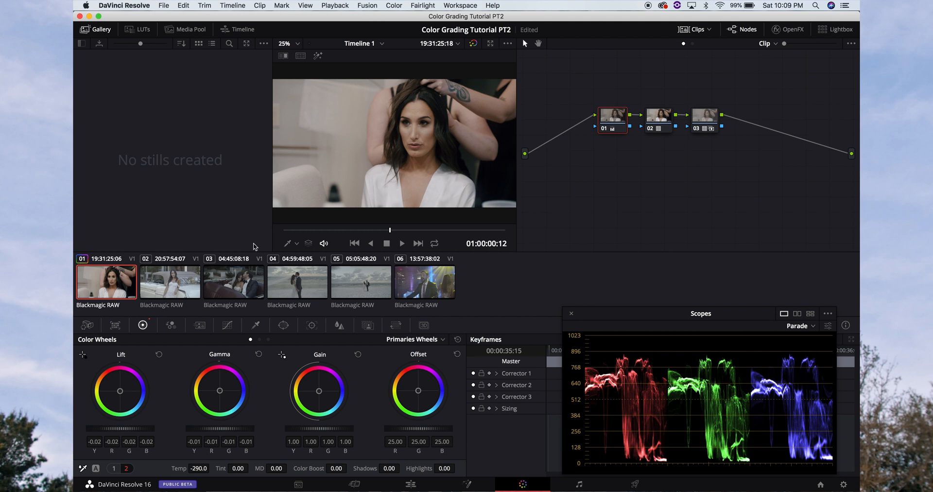
Copy the first clip's grade onto the second clip and reset the grade of node 01 there.
click(171, 289)
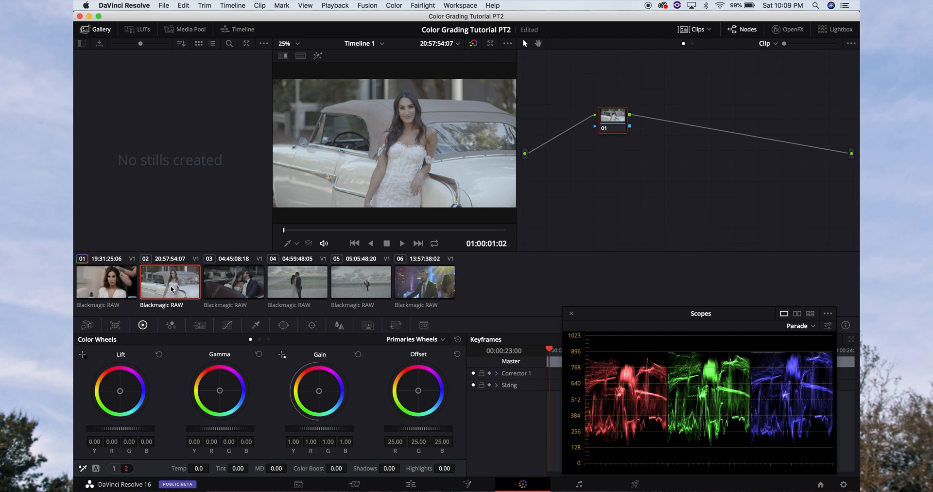
click(108, 287)
click(173, 285)
key(ctrl+v)
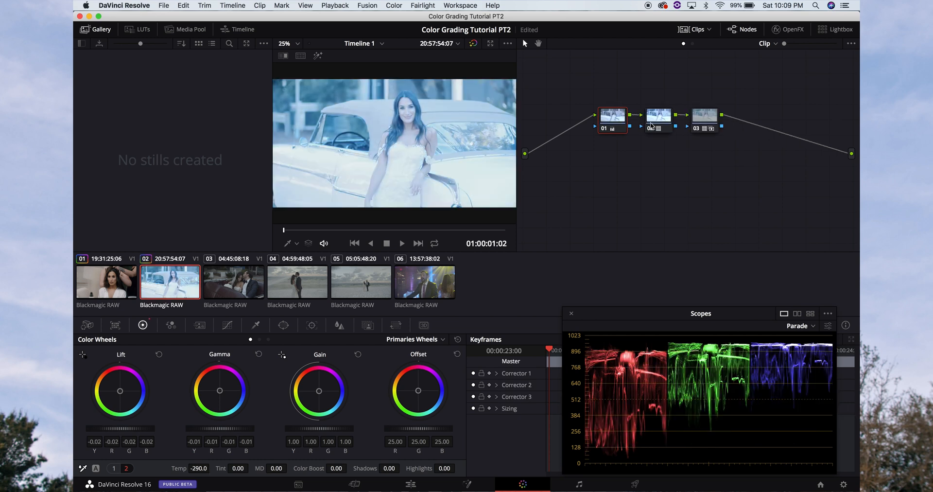
right_click(614, 119)
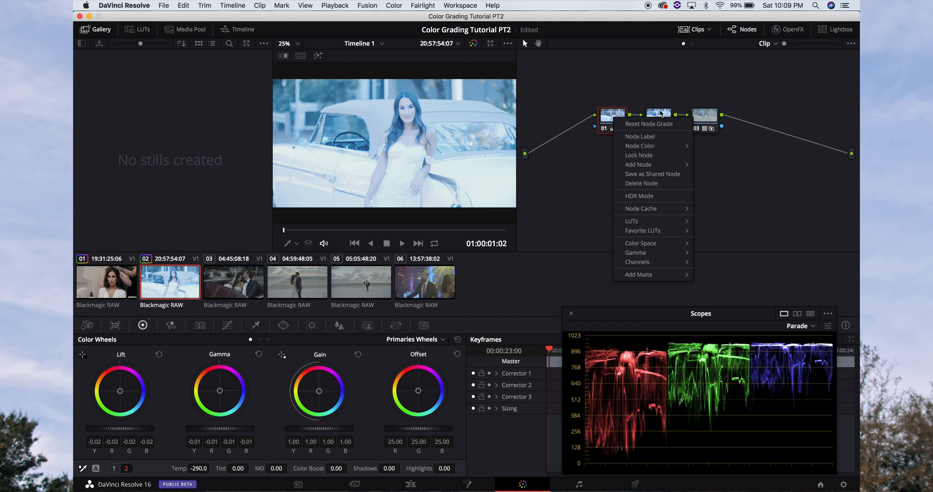
click(652, 123)
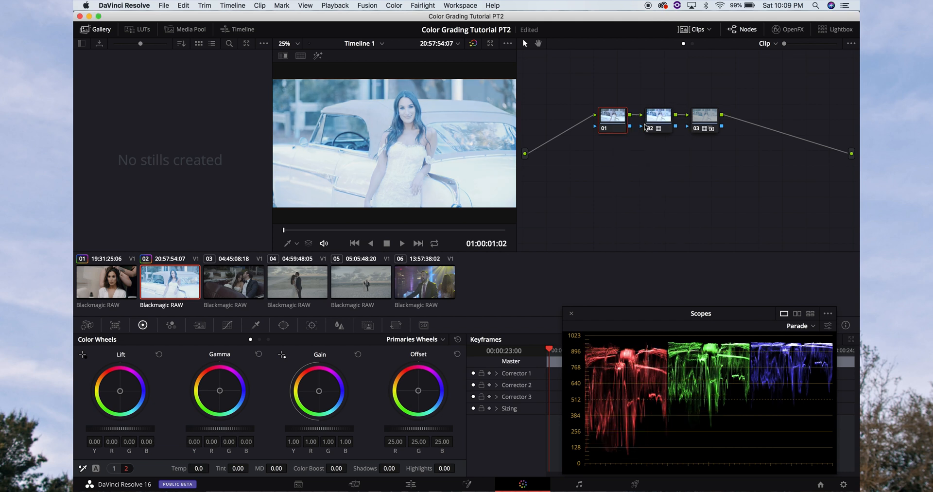
Set the second clip's Camera Raw ISO to 100 and color temperature to 5500, and check the image in full screen.
click(92, 329)
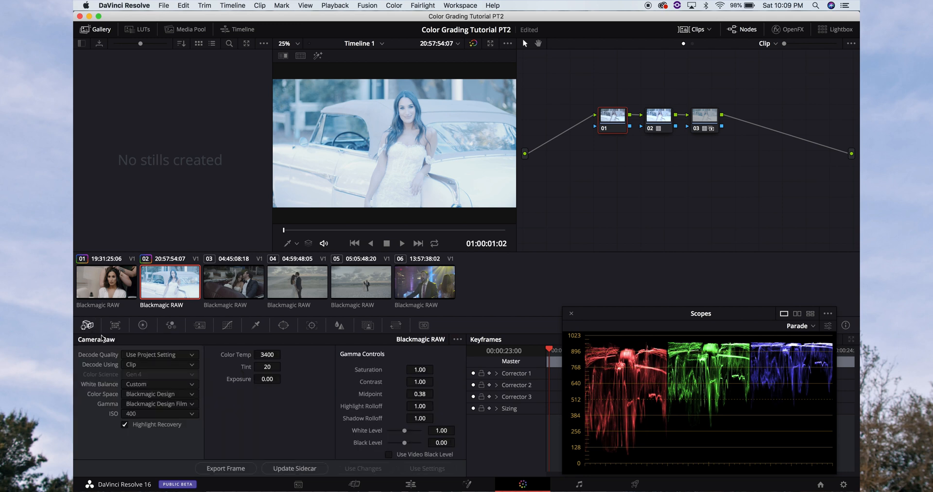
click(153, 414)
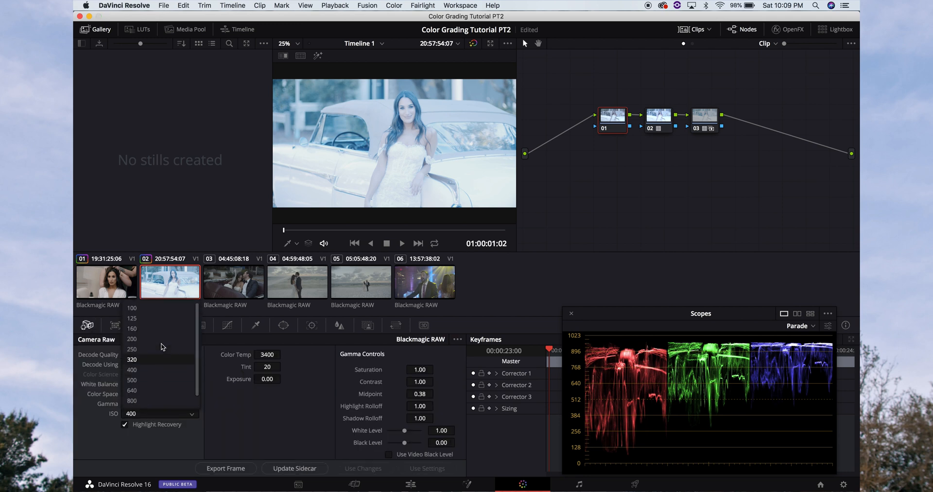
click(153, 311)
click(265, 354)
text(5500)
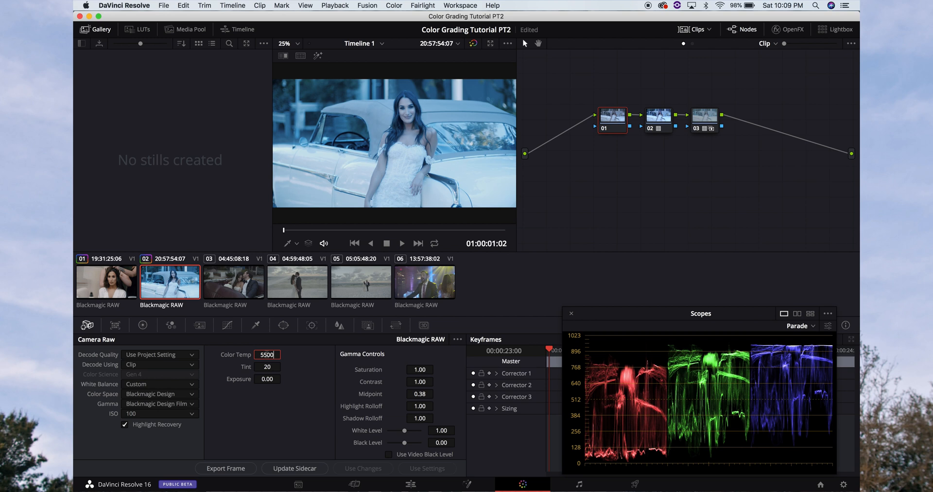
key(Return)
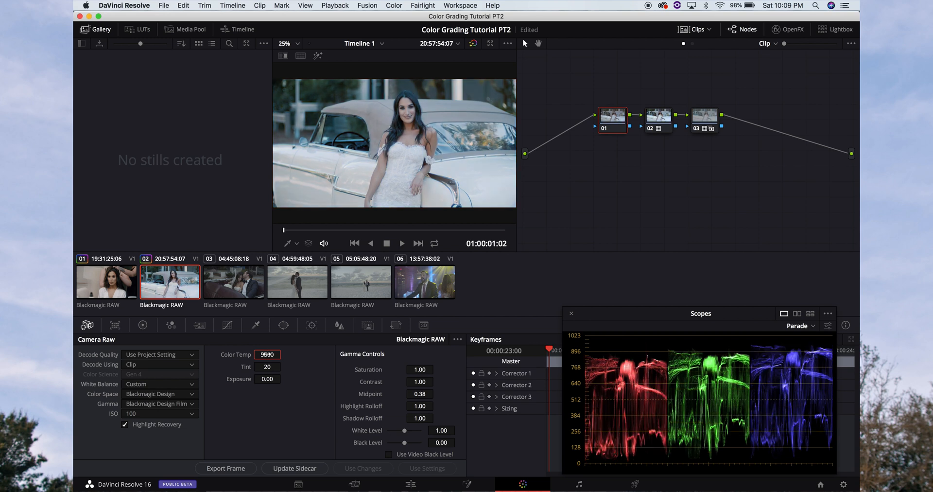
key(super+f)
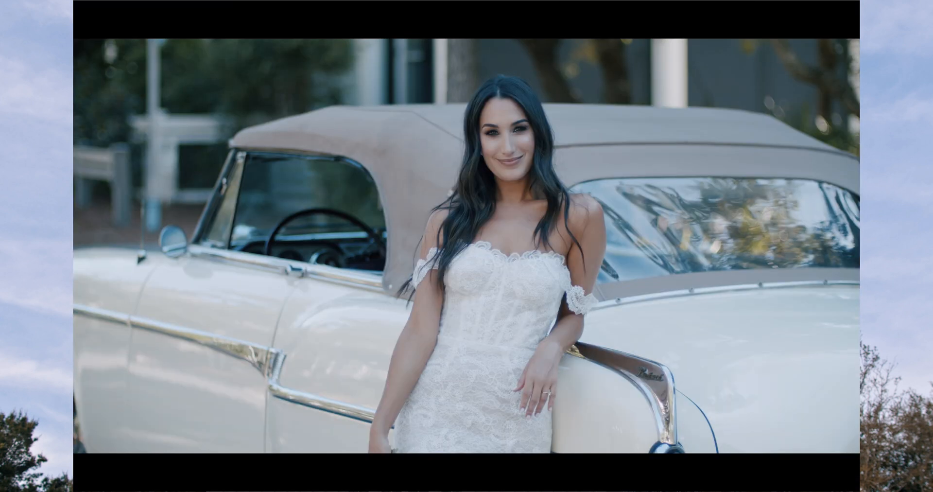
key(super+f)
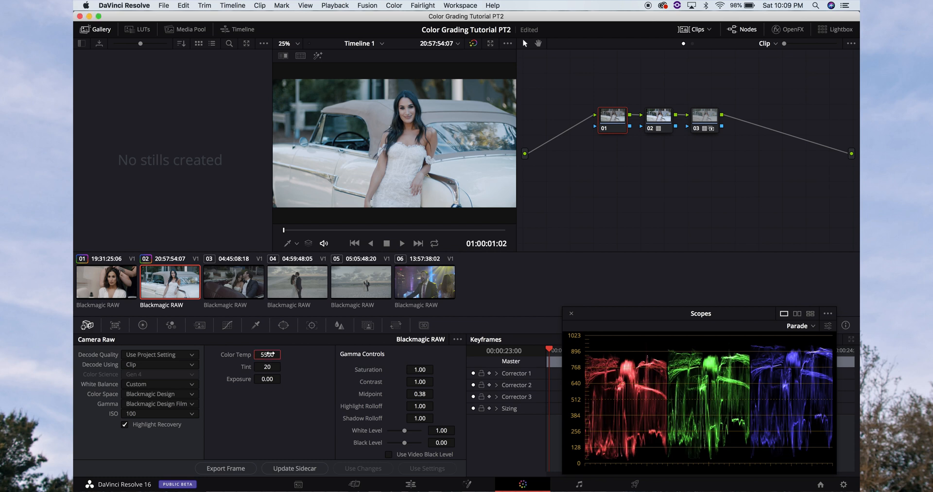
Warm the second clip's raw color temperature to 6000, review it in full screen, and raise it further to 6400.
drag(267, 355, 267, 354)
drag(268, 354, 270, 354)
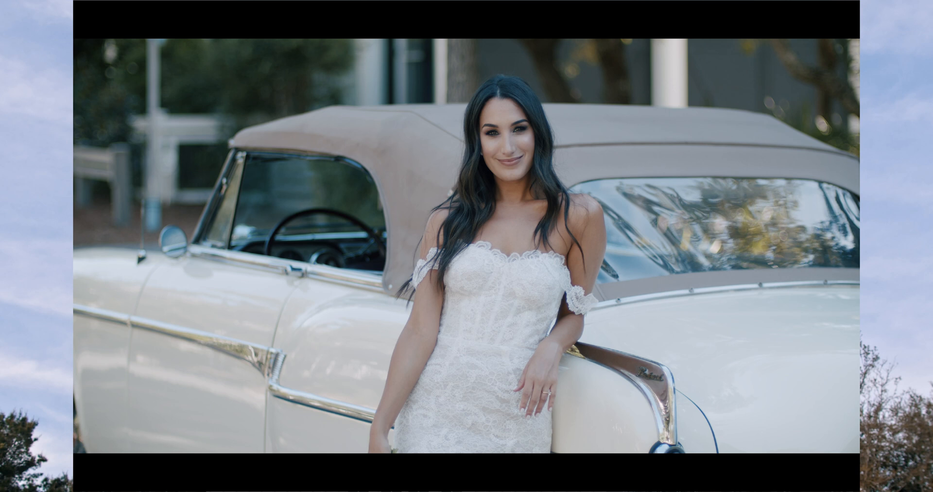
key(Escape)
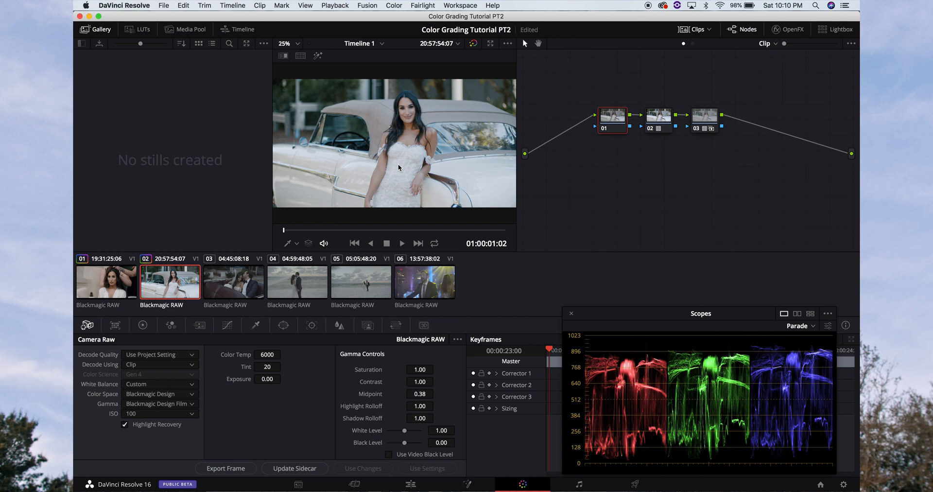
key(super+f)
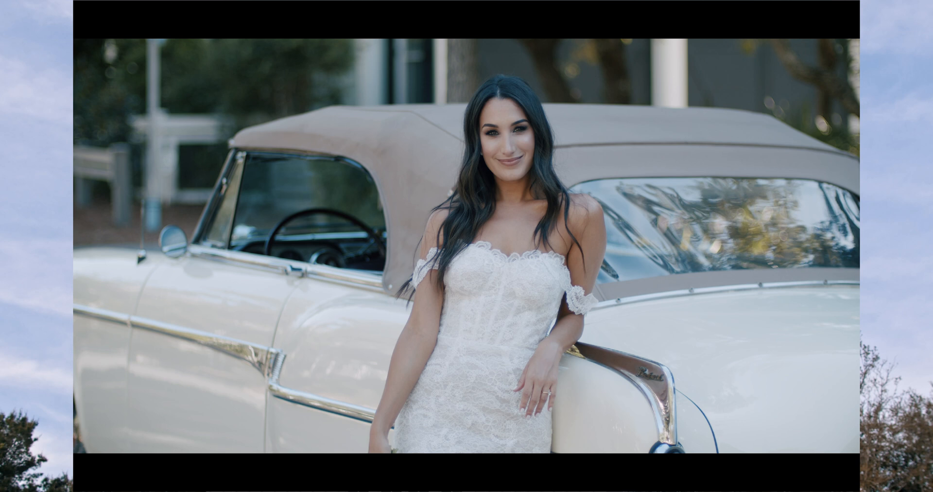
mouse_move(559, 126)
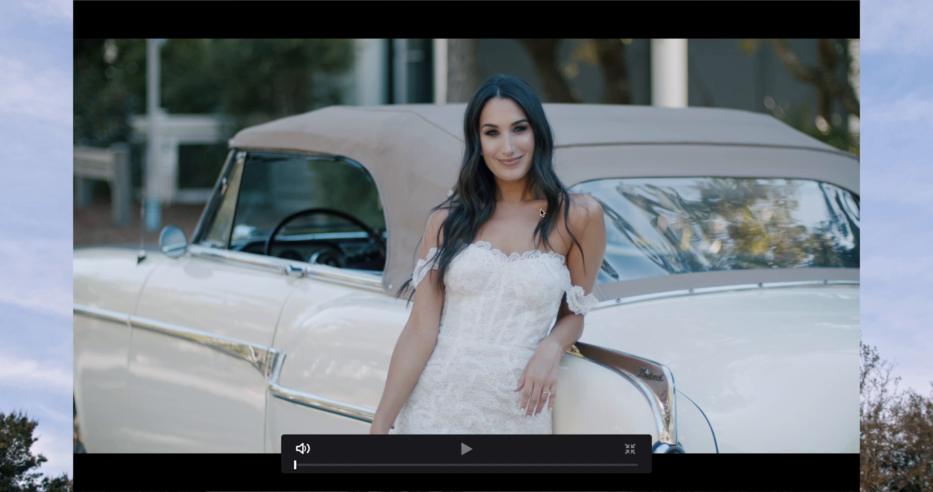
key(Escape)
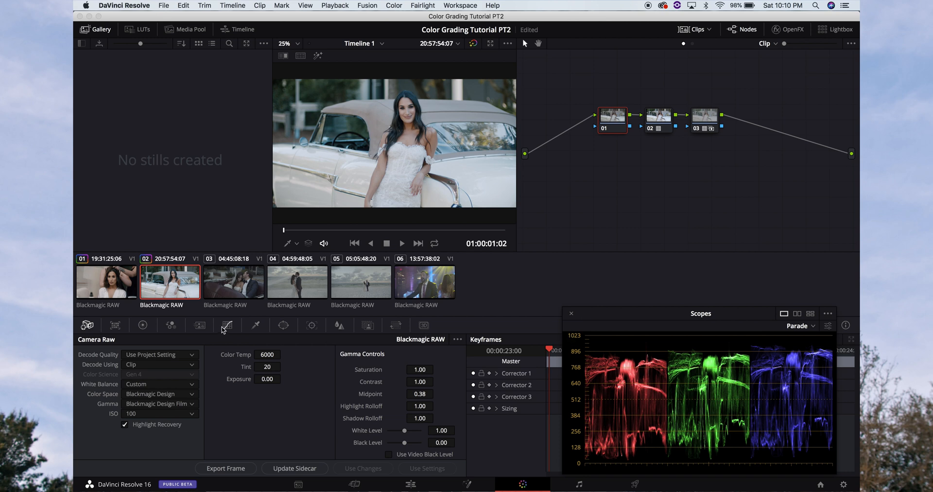
click(143, 325)
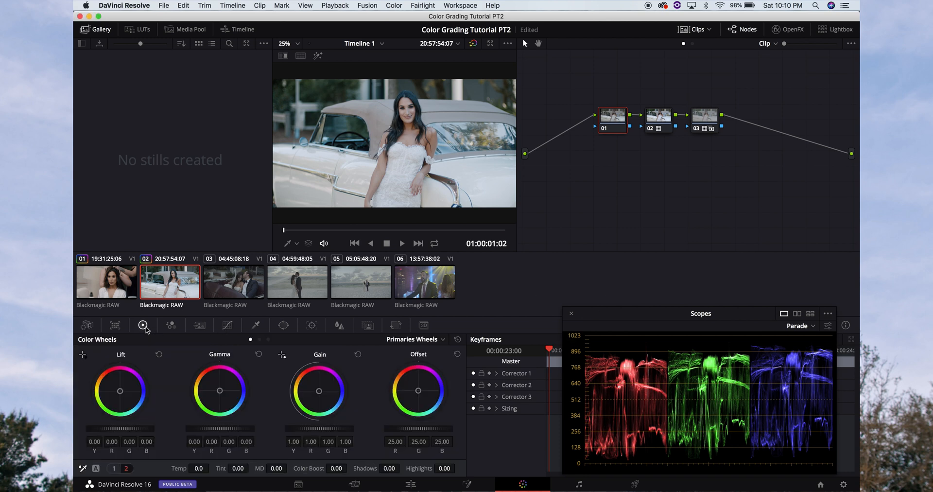
click(88, 326)
drag(265, 355, 268, 354)
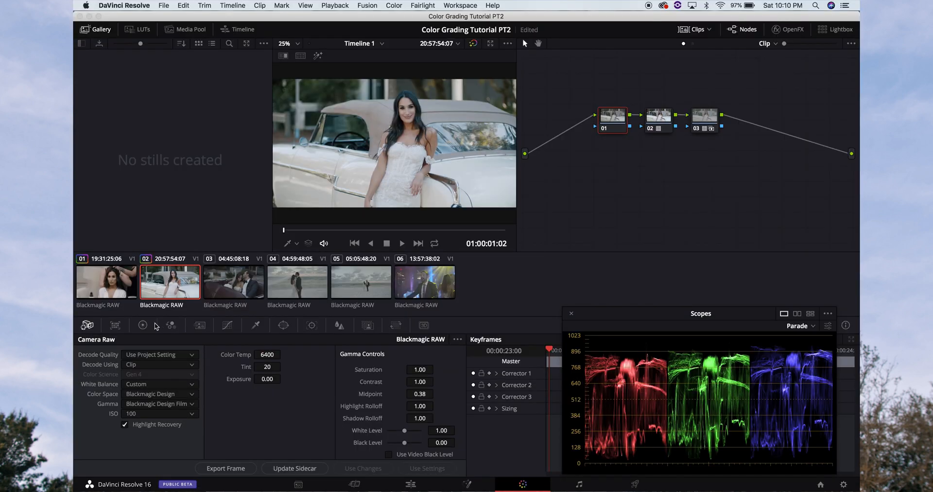
Set node 01's primary lift to -0.04 and gamma to 0.02 on the second clip, checking the image in full screen.
click(141, 324)
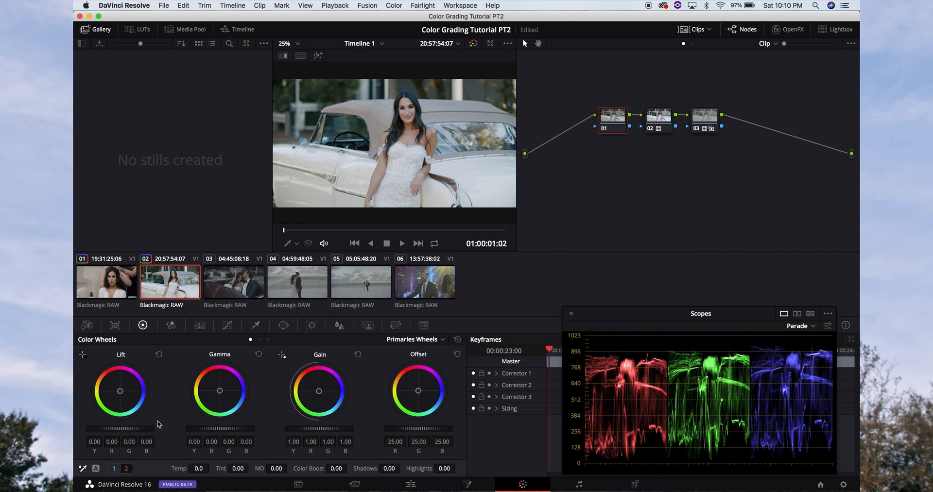
drag(134, 428, 111, 428)
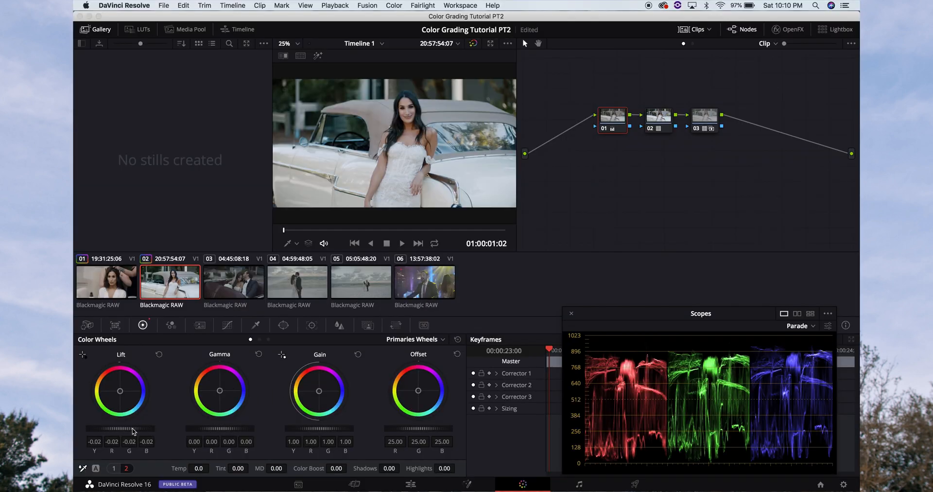
drag(133, 430, 113, 427)
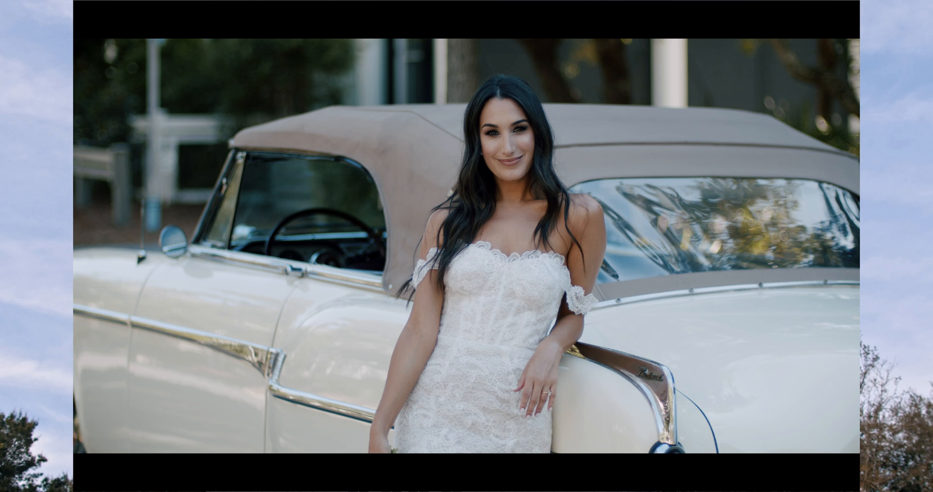
key(super+f)
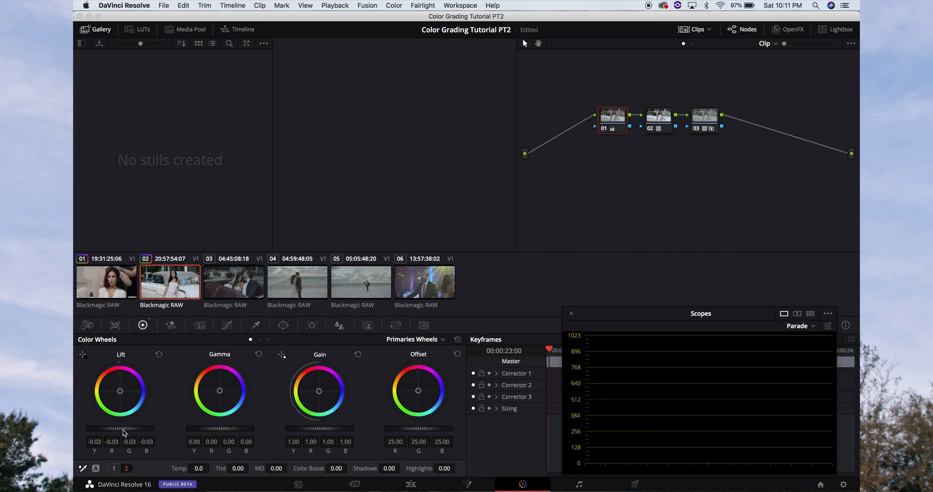
drag(122, 428, 111, 428)
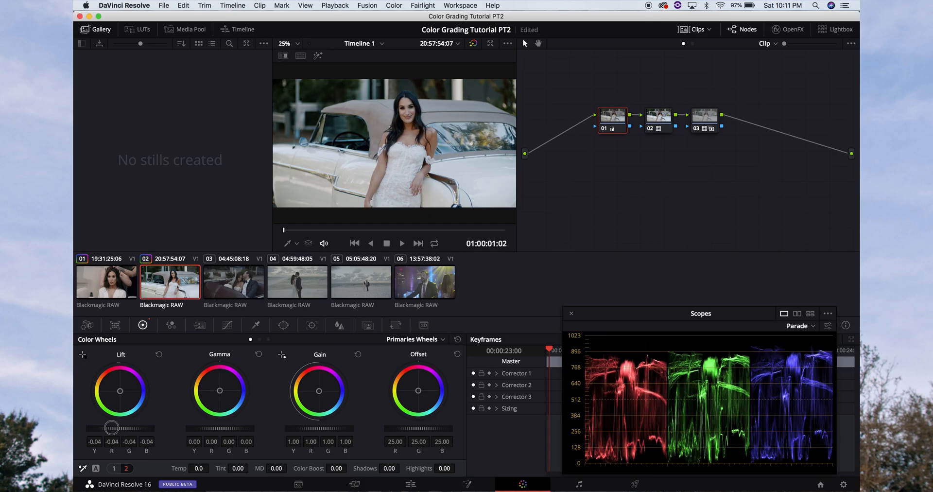
key(super+f)
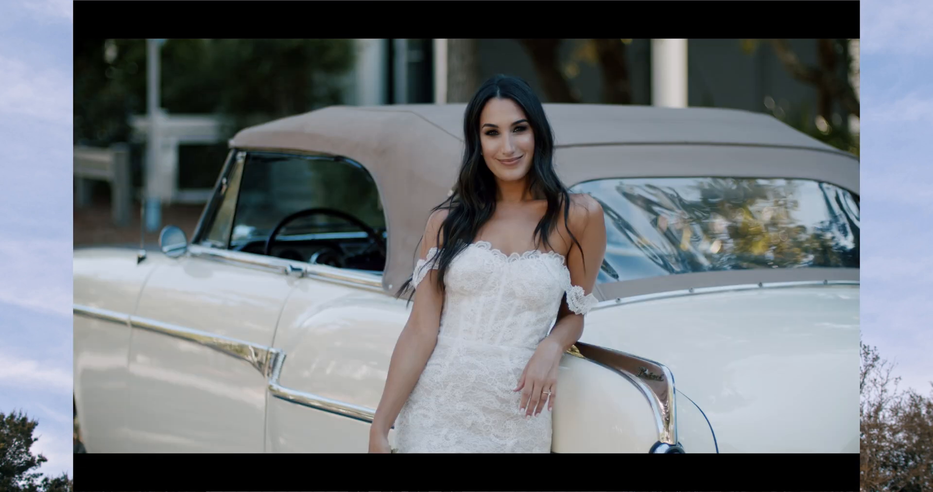
key(super+f)
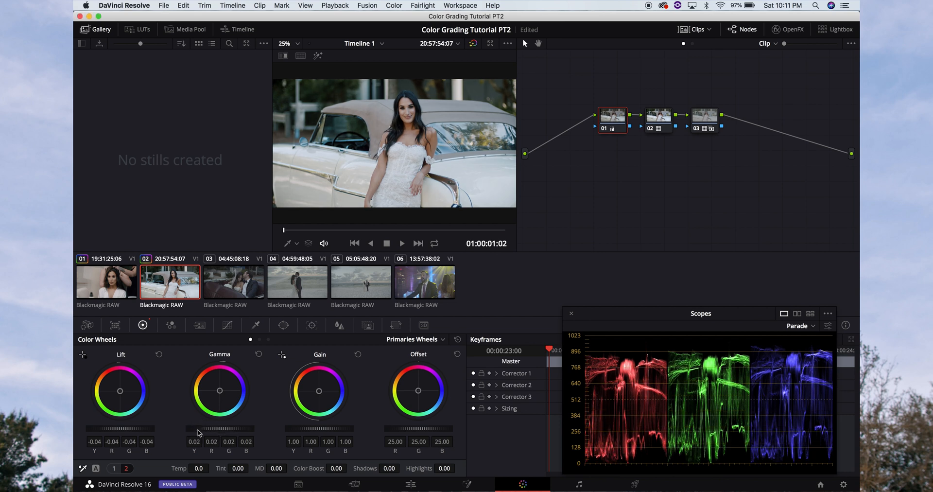
Lower node 01's gain to 0.98 on the second clip and compare the image in full screen.
key(super+f)
key(super+f)
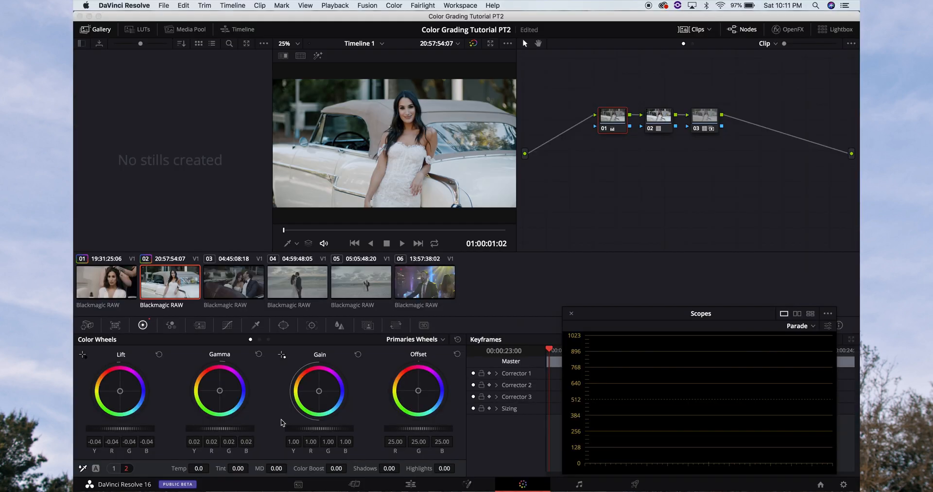
drag(307, 428, 348, 432)
key(super+f)
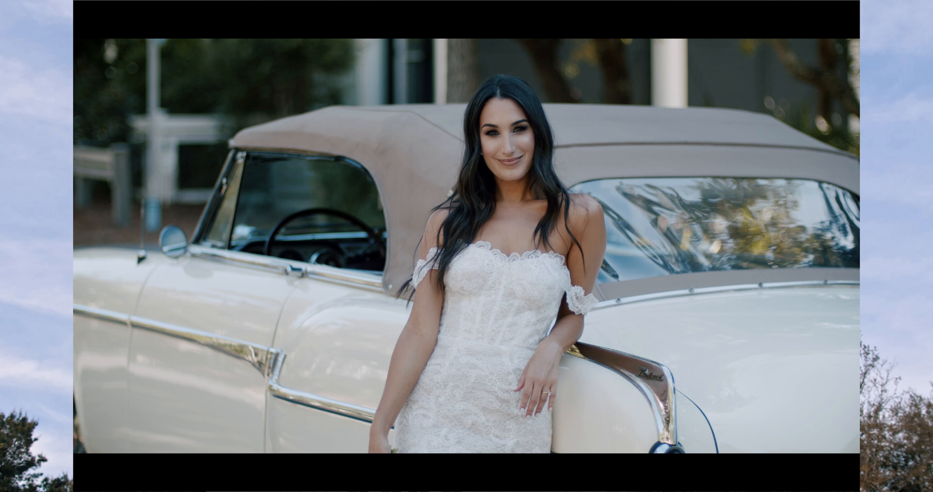
key(Escape)
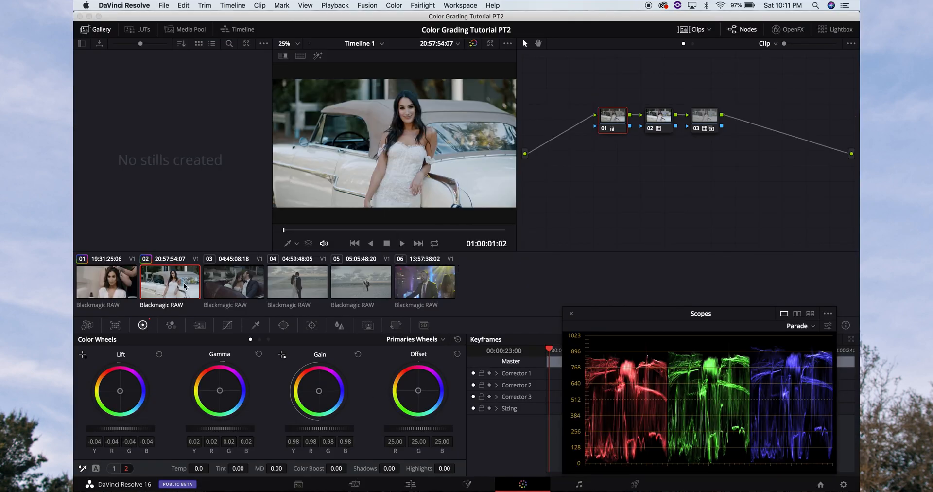
Copy the second clip's grade onto the third clip and reset the grade of node 01 there.
click(221, 284)
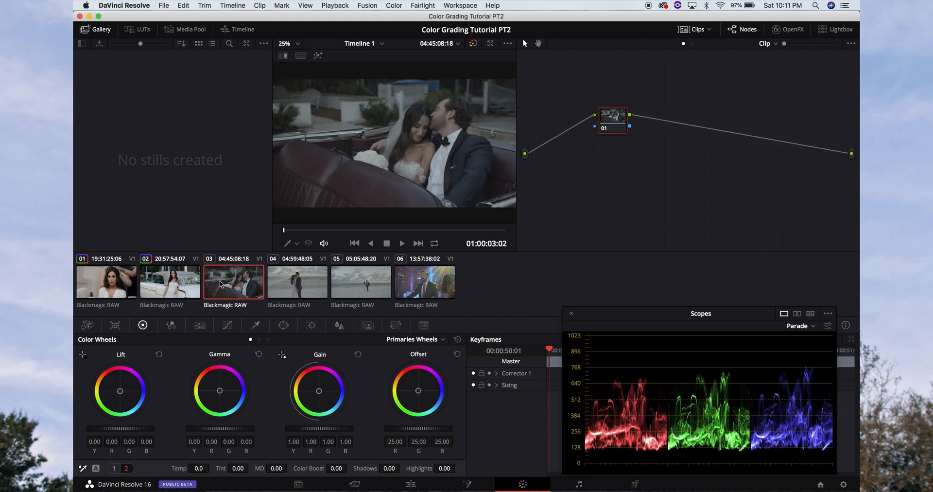
click(184, 269)
click(234, 281)
key(super+v)
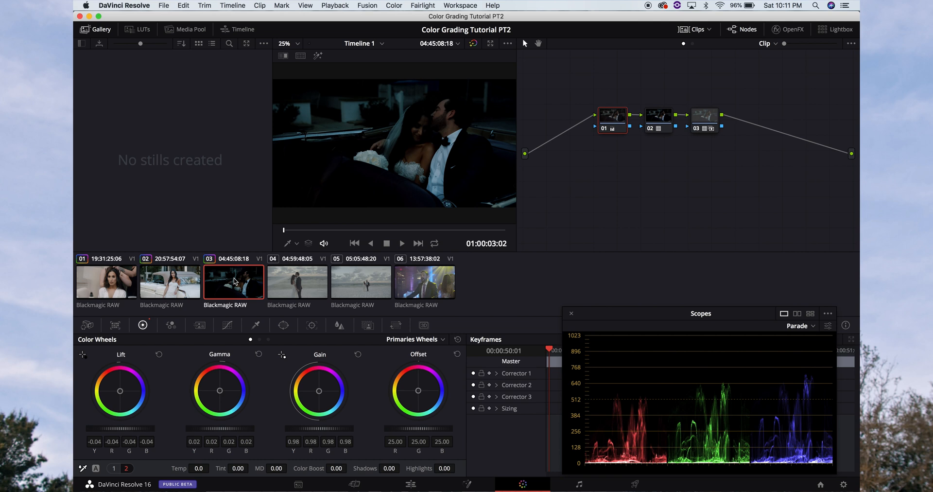
right_click(617, 127)
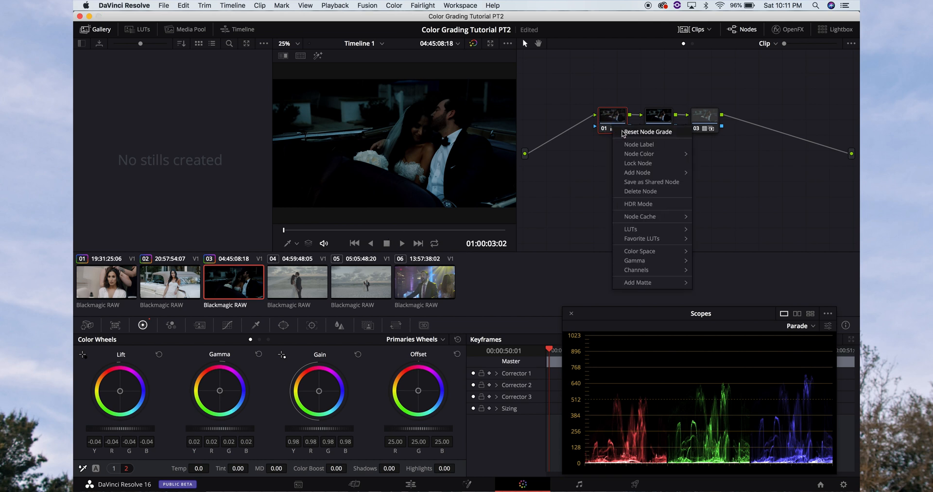
click(624, 134)
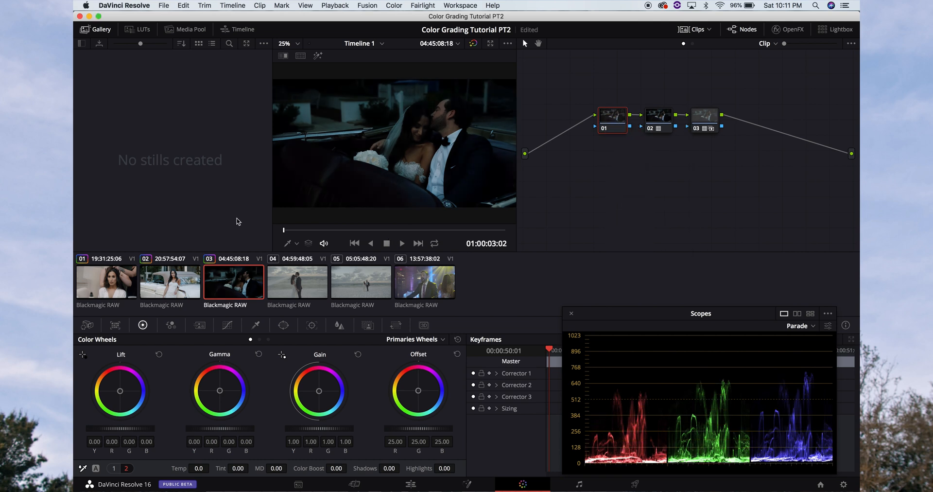
Set the third clip's Camera Raw ISO to 400 and check the image in full screen.
click(87, 326)
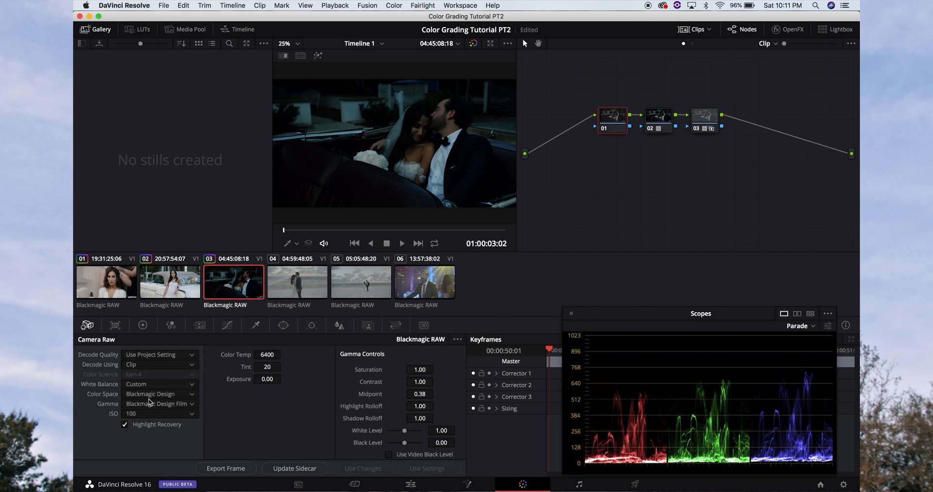
click(150, 414)
click(139, 369)
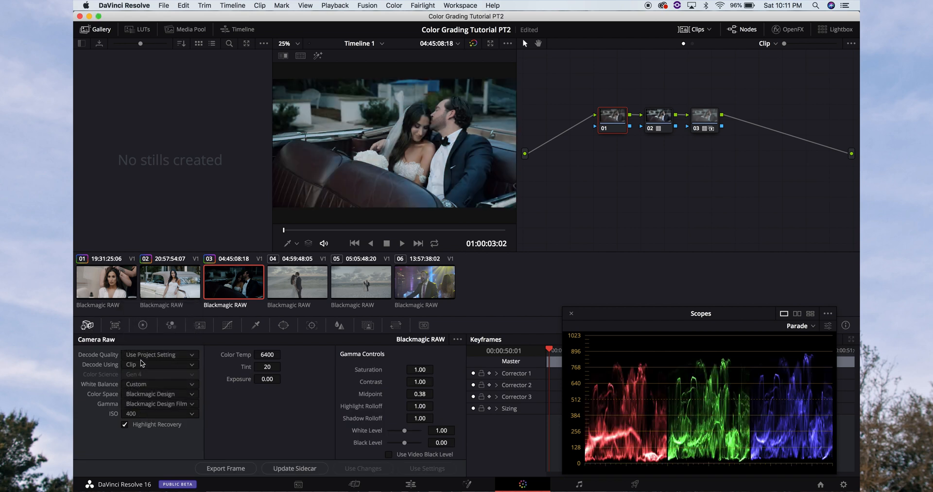
key(super+f)
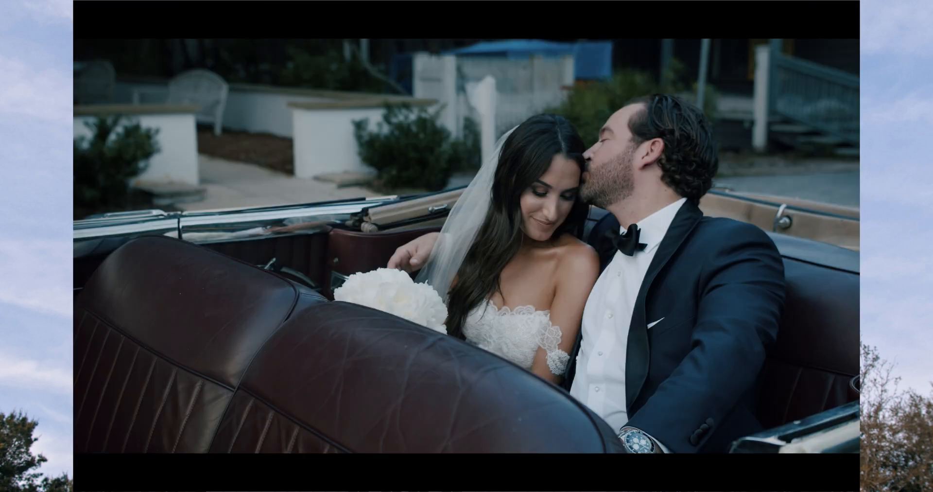
key(super+f)
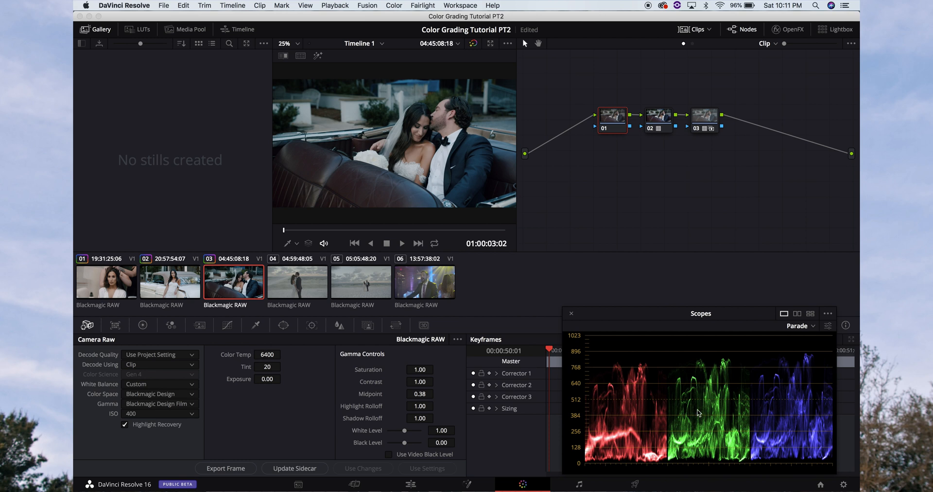
Raise the third clip's raw color temperature to 7000 and check the image in full screen.
click(263, 355)
scroll(263, 354, up, 5)
key(super+f)
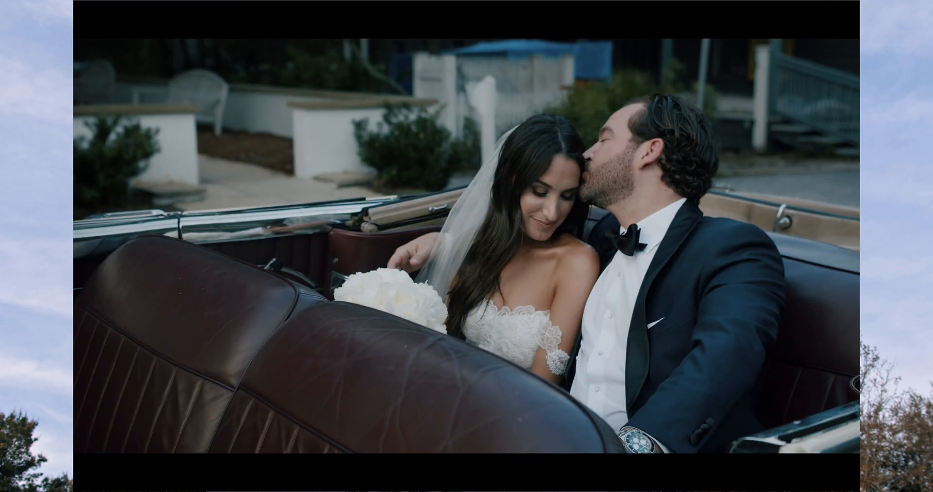
key(super+f)
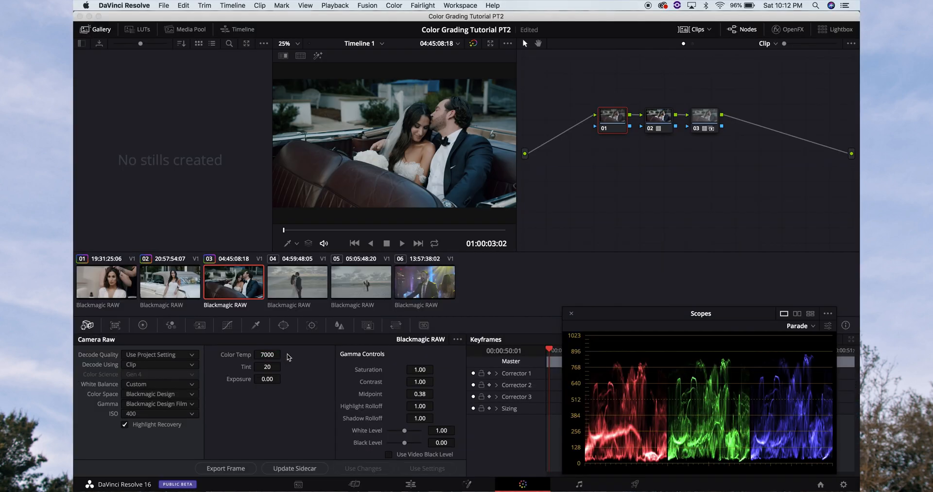
Set node 01's temperature to 150 in the primary wheels on the third clip and compare the image in full screen.
click(144, 325)
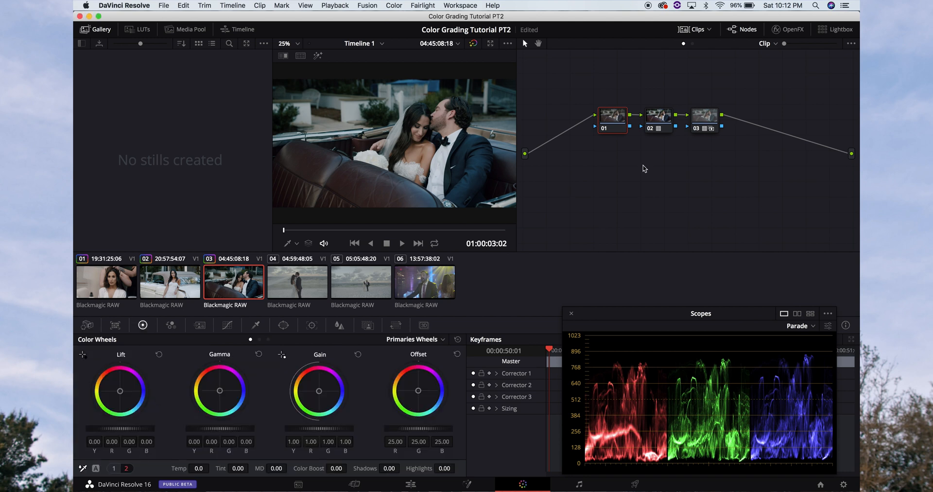
click(645, 120)
click(621, 119)
key(super+f)
mouse_move(617, 117)
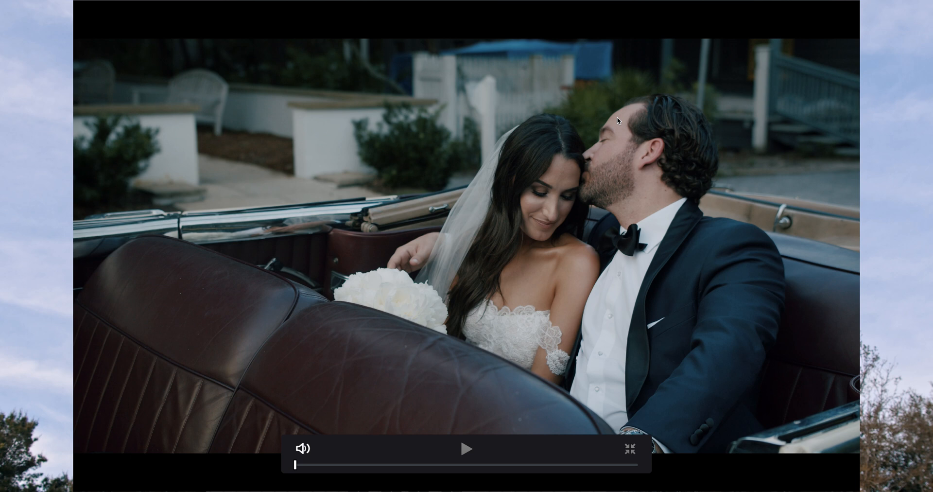
key(super+f)
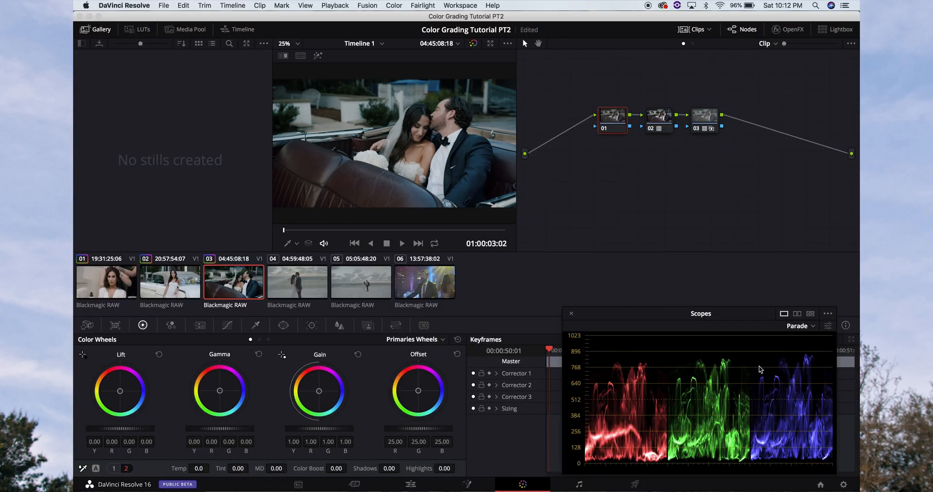
drag(201, 465, 207, 464)
key(super+f)
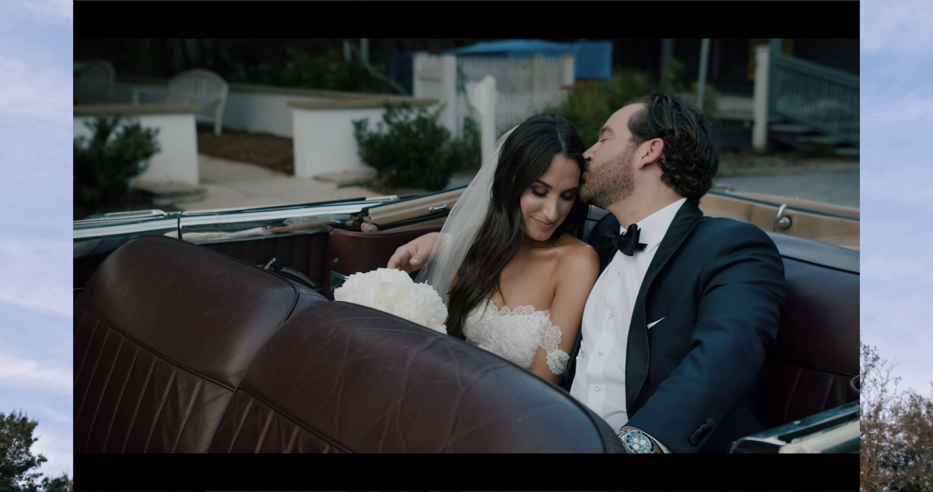
key(super+f)
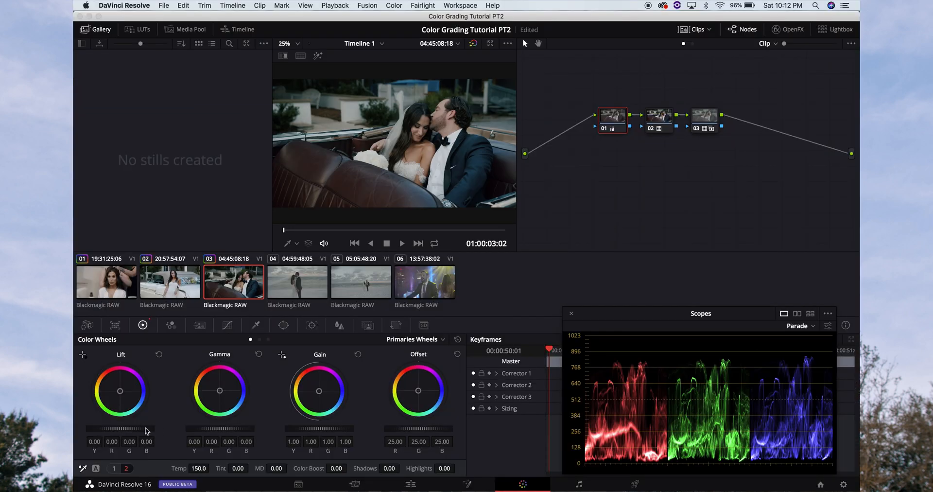
Lower node 01's lift very slightly and raise its gain to 1.05, checking each change in full screen.
drag(143, 426, 119, 428)
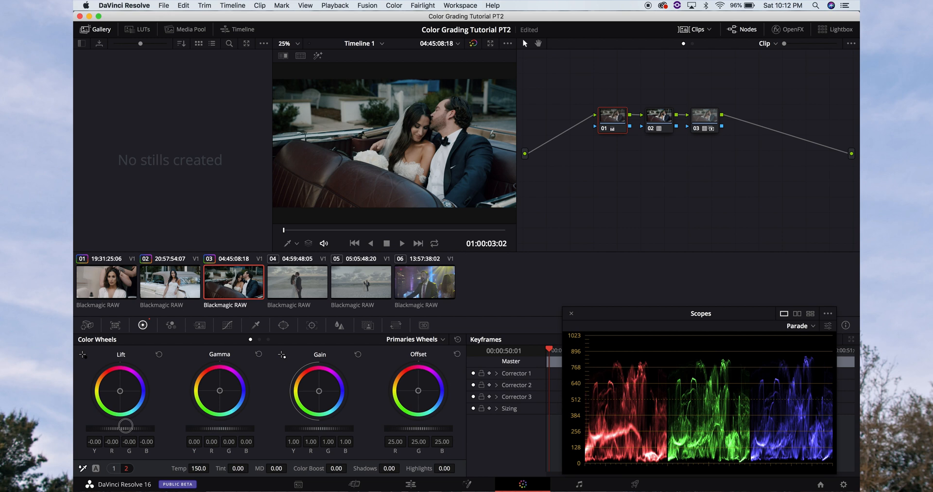
key(super+f)
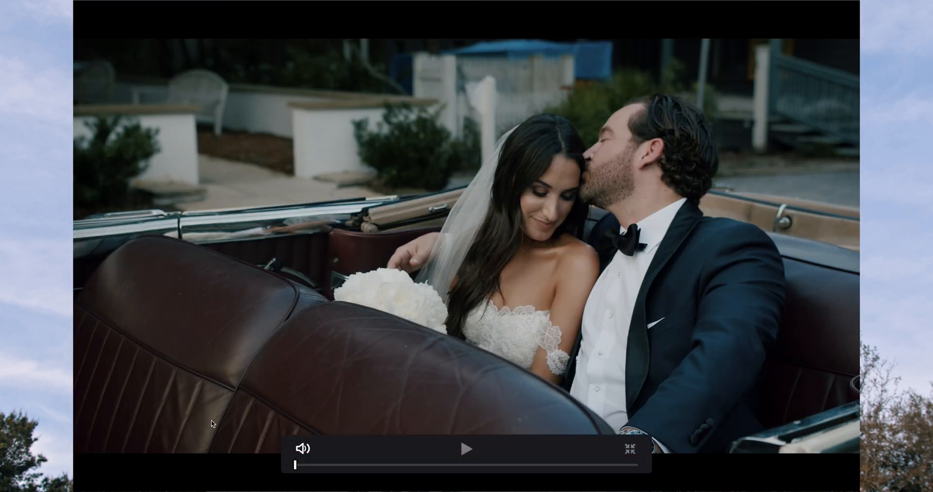
key(super+f)
drag(298, 426, 318, 427)
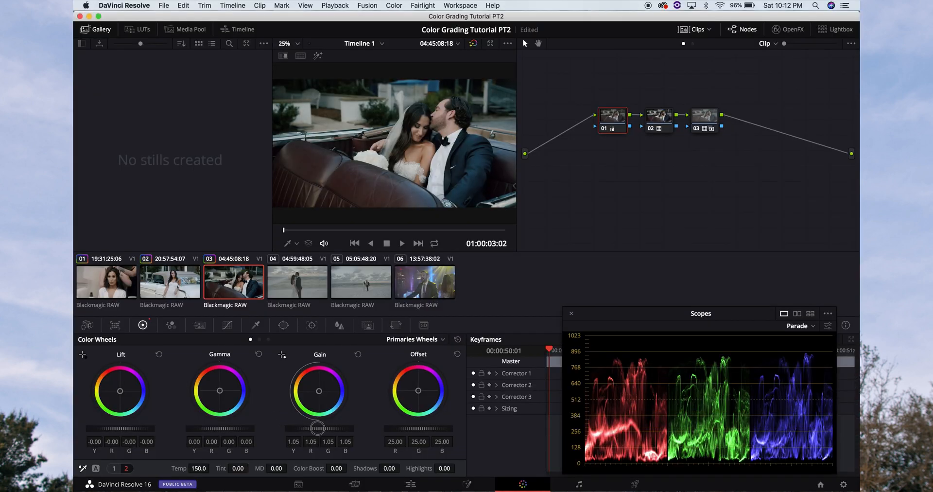
key(super+f)
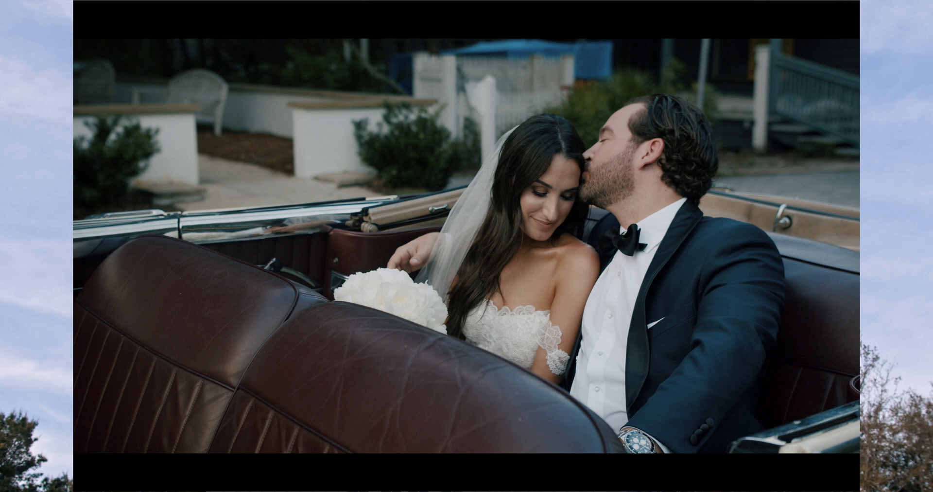
key(super+f)
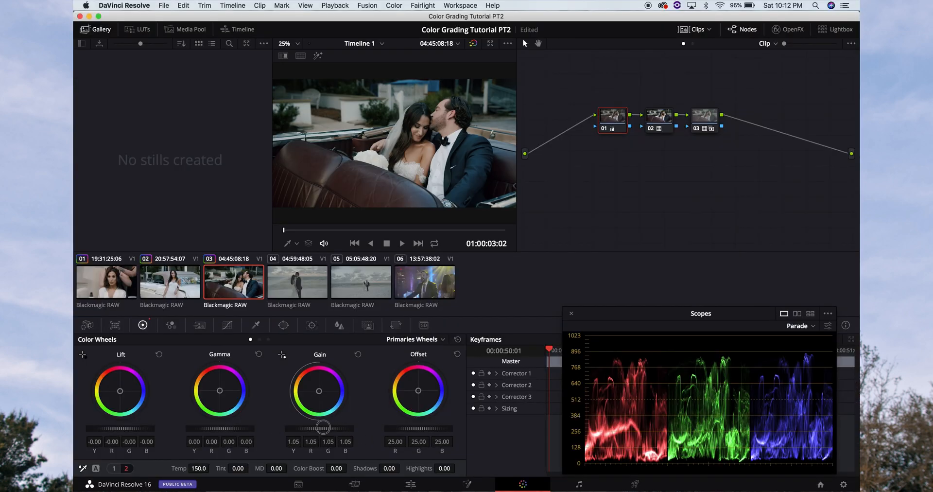
Refine node 01's primaries to gain 1.02, gamma 0.01 and lift -0.01, checking the image in full screen.
drag(324, 427, 320, 428)
drag(214, 428, 226, 427)
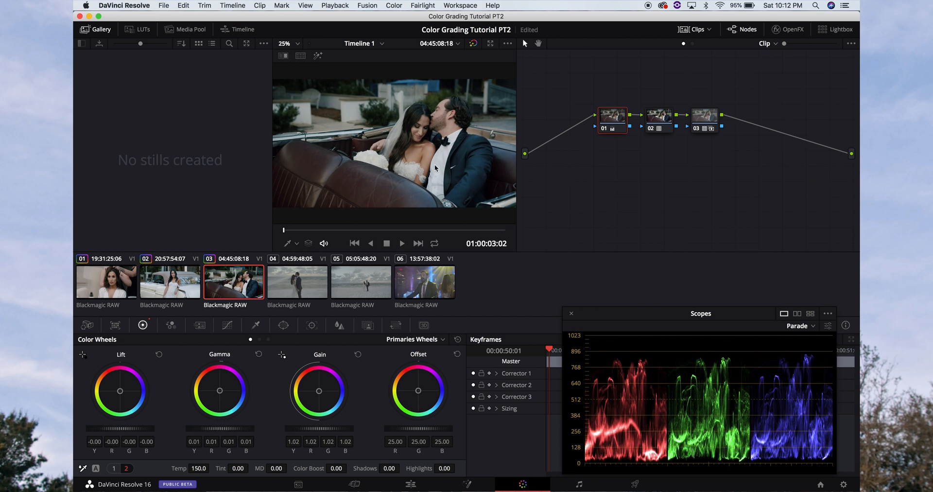
key(super+f)
mouse_move(579, 240)
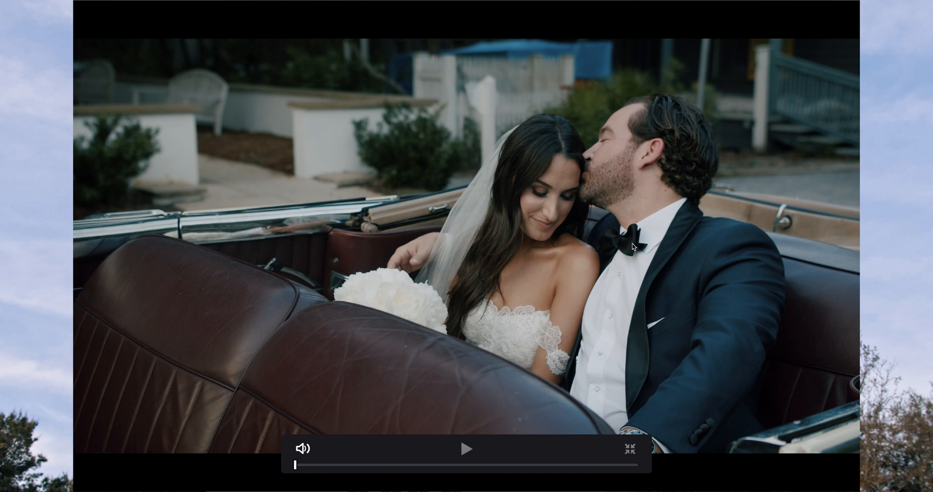
key(Escape)
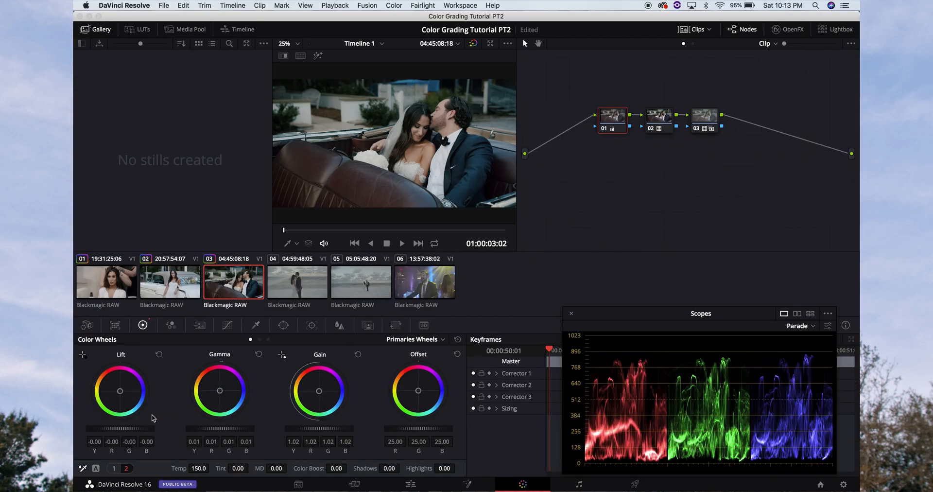
drag(127, 429, 116, 431)
Add a node between nodes 01 and 02 and draw a closed curve window around the groom and the area behind him.
key(alt+p)
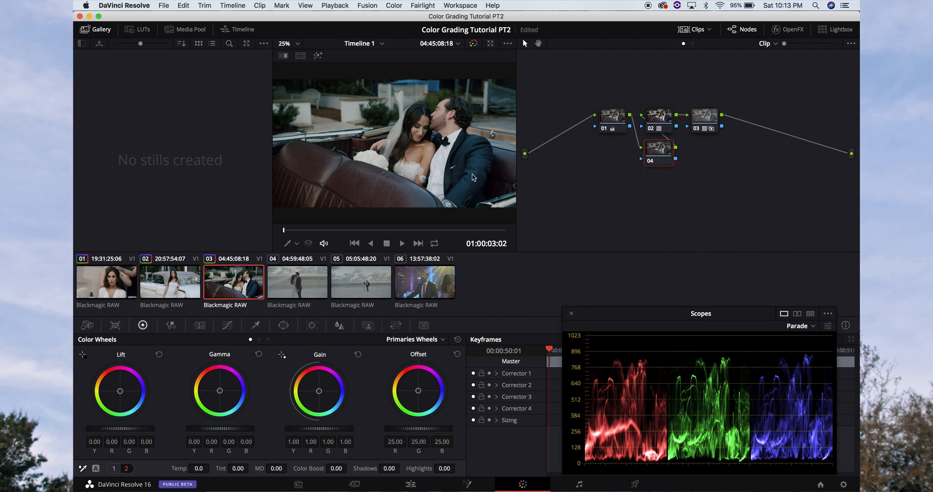
click(284, 325)
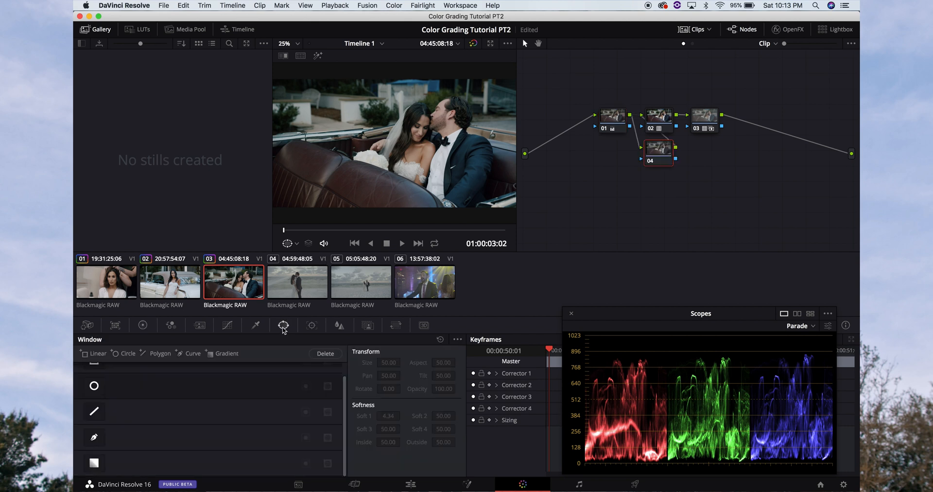
click(92, 438)
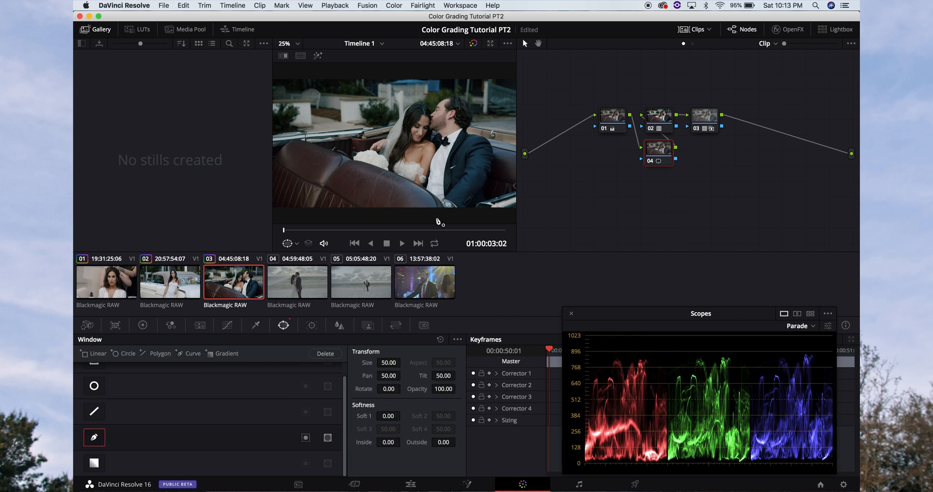
scroll(441, 198, down, 1)
click(502, 212)
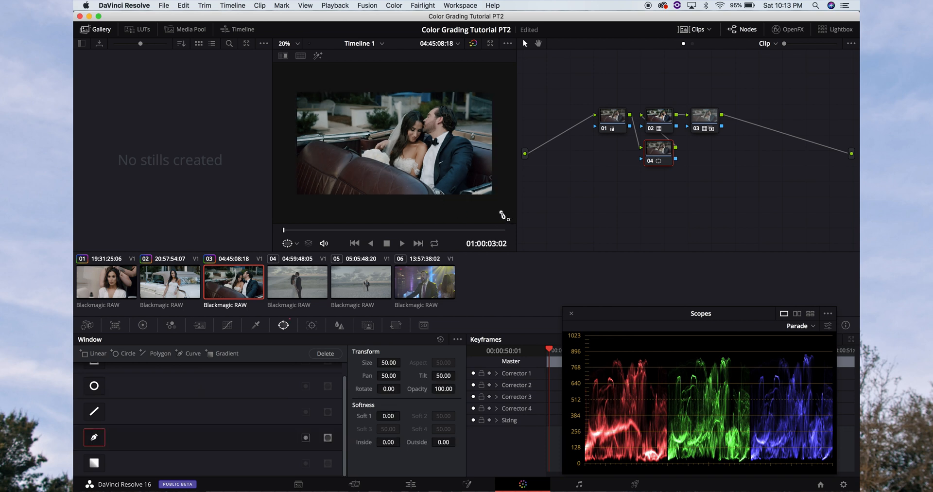
drag(422, 215, 417, 200)
click(416, 198)
click(418, 179)
click(424, 153)
click(427, 141)
click(422, 131)
click(422, 114)
click(426, 87)
click(458, 79)
click(506, 86)
click(502, 185)
click(501, 212)
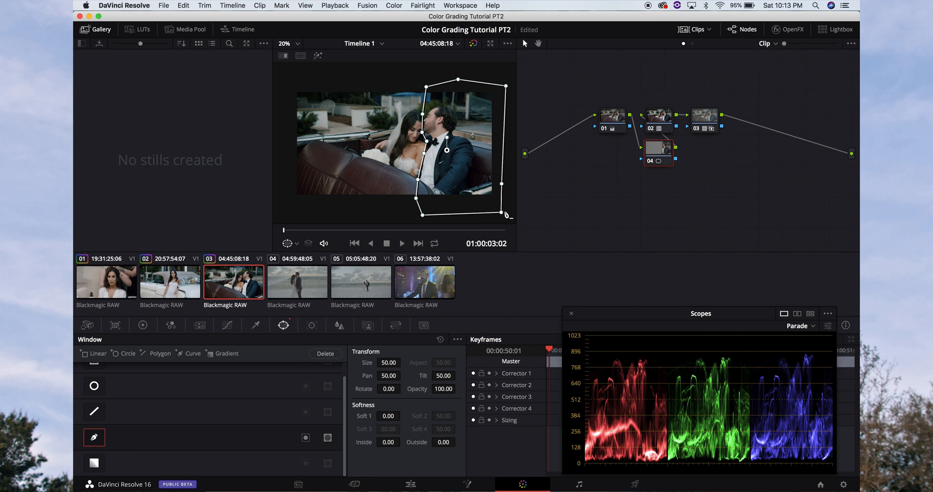
Track the groom's window forward through the clip, return to the first frame and adjust the window's Soft 1 softness.
click(312, 325)
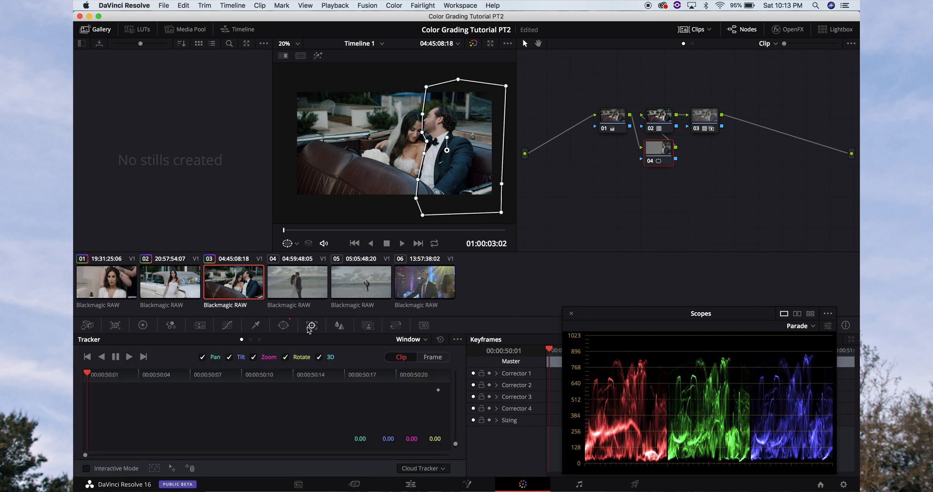
click(130, 357)
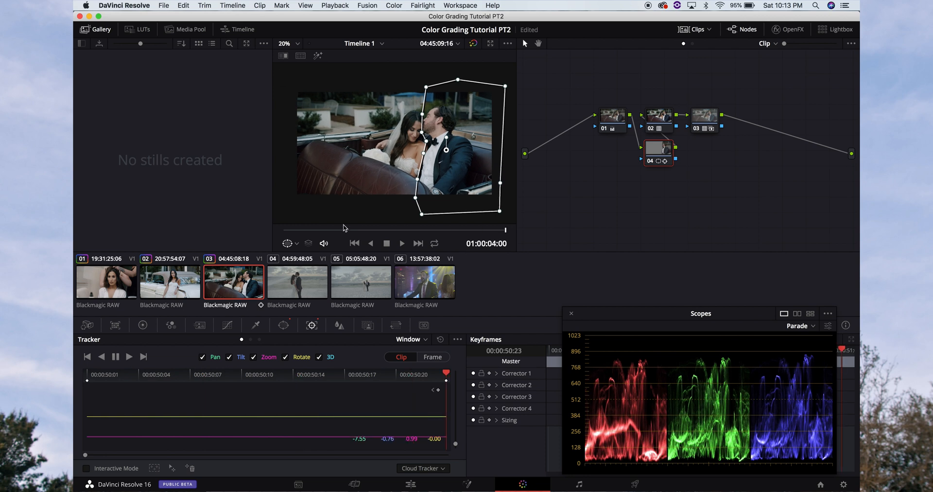
mouse_move(294, 236)
mouse_down()
mouse_move(274, 237)
mouse_move(283, 236)
mouse_up()
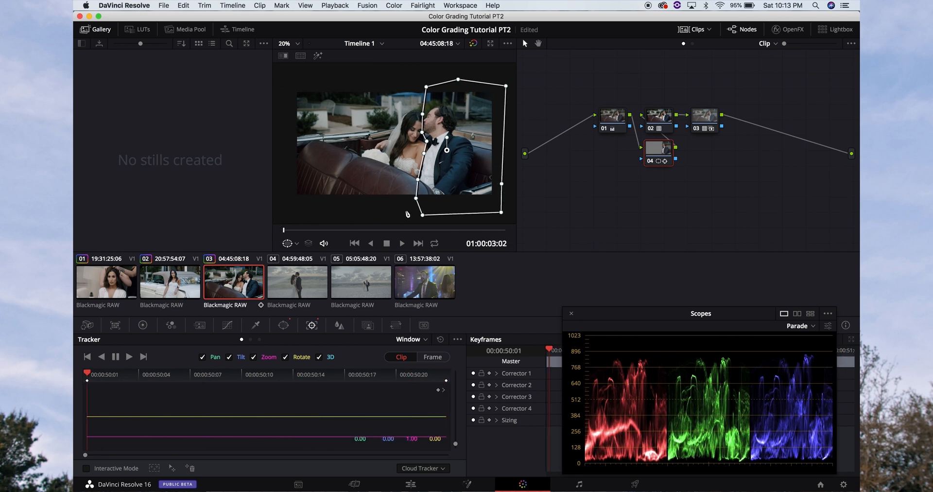
click(284, 325)
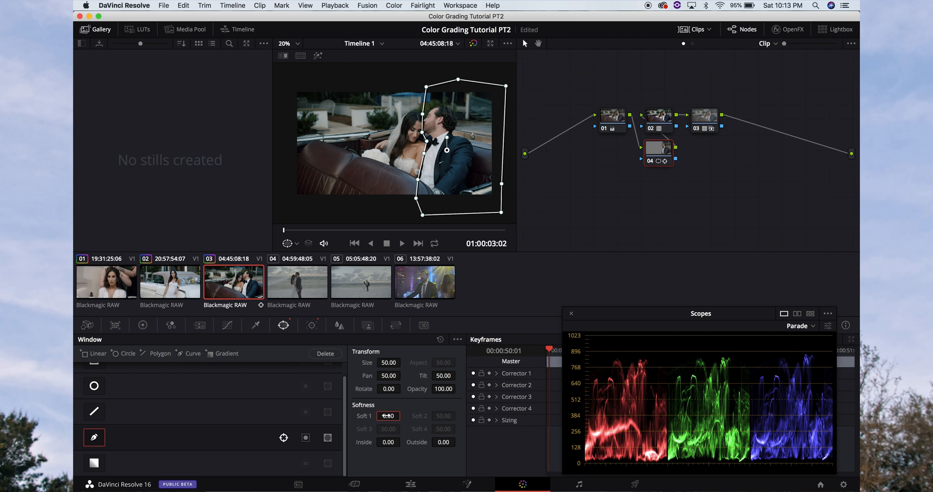
drag(387, 416, 386, 416)
Lower node 04's gain to 0.95 inside the groom's window and check the third clip in full screen.
click(143, 325)
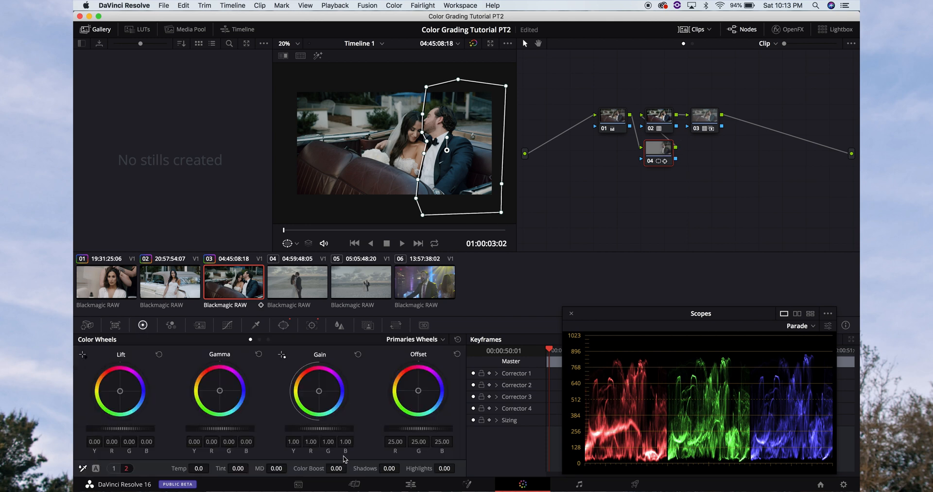
drag(341, 433, 318, 428)
key(super+f)
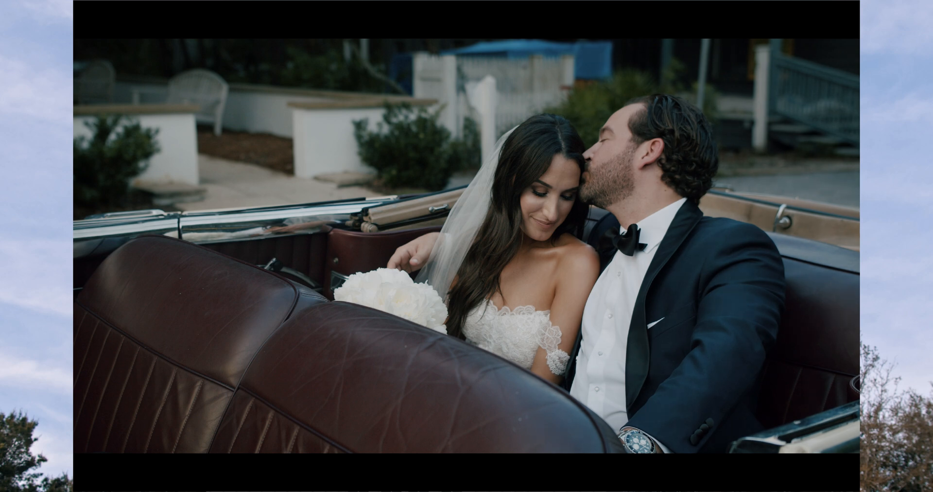
mouse_move(594, 289)
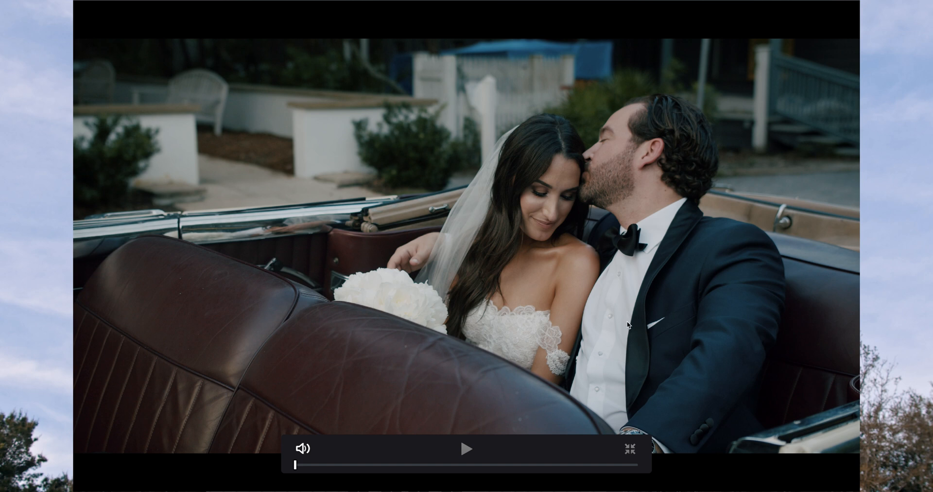
key(Escape)
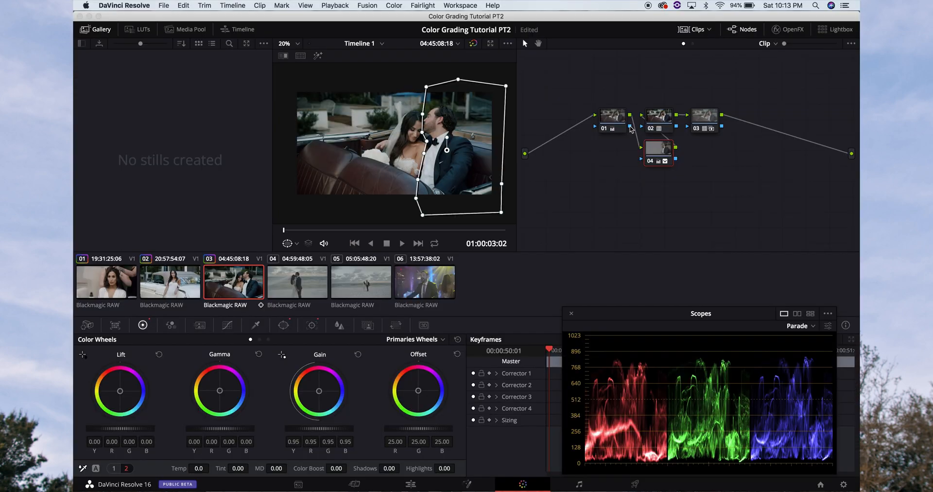
click(142, 324)
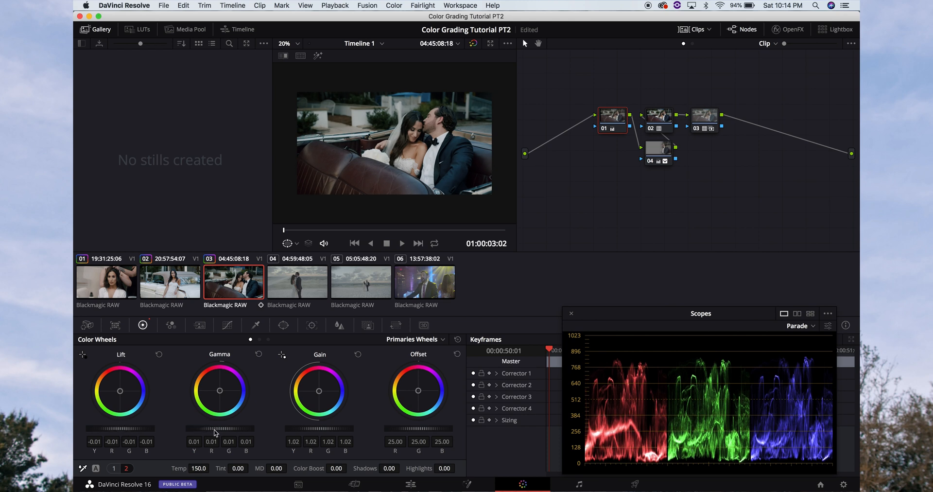
key(super+f)
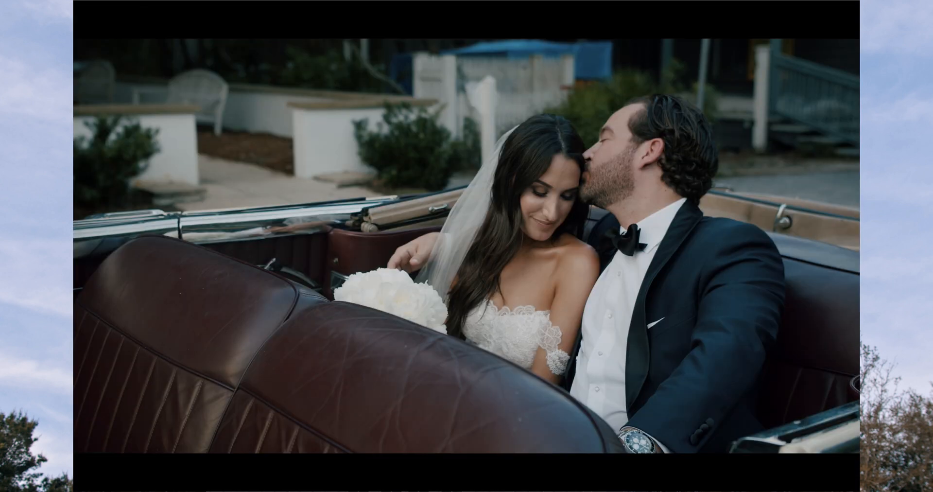
key(super+f)
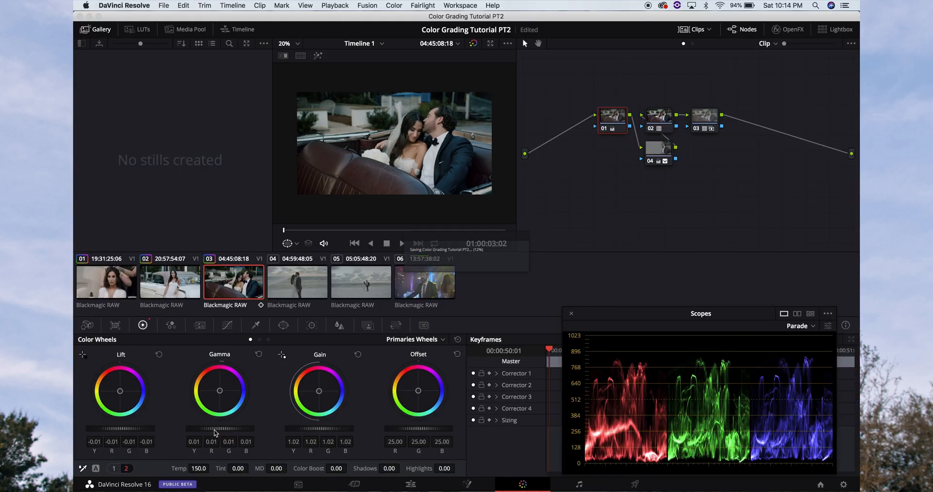
Go to the fourth clip and add two serial nodes to its node graph.
click(307, 289)
key(alt+s)
key(alt+s)
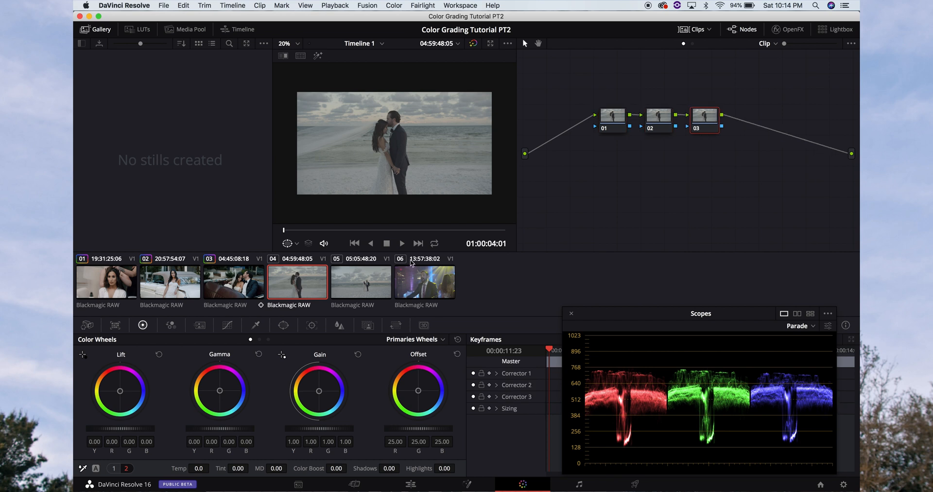
Copy the grades of nodes 02 and 03 from the third clip onto the matching nodes of the fourth clip.
click(236, 281)
click(661, 125)
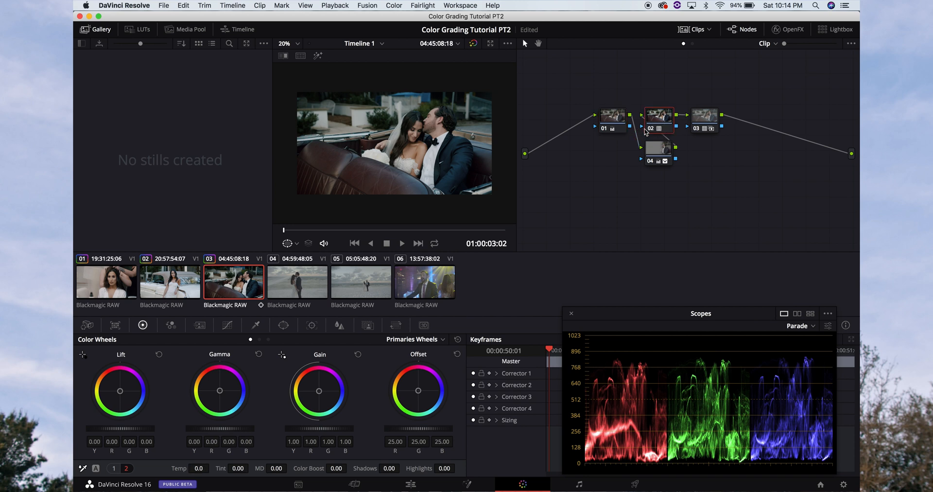
key(Down)
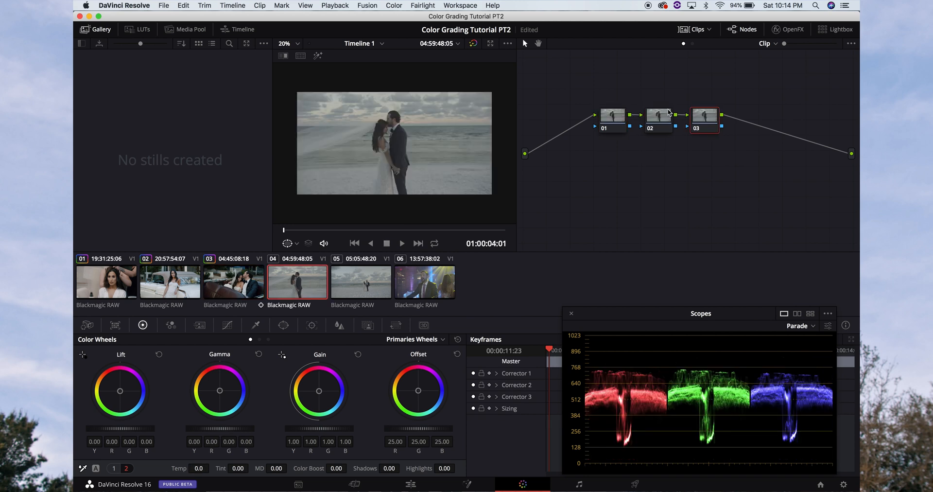
key(Up)
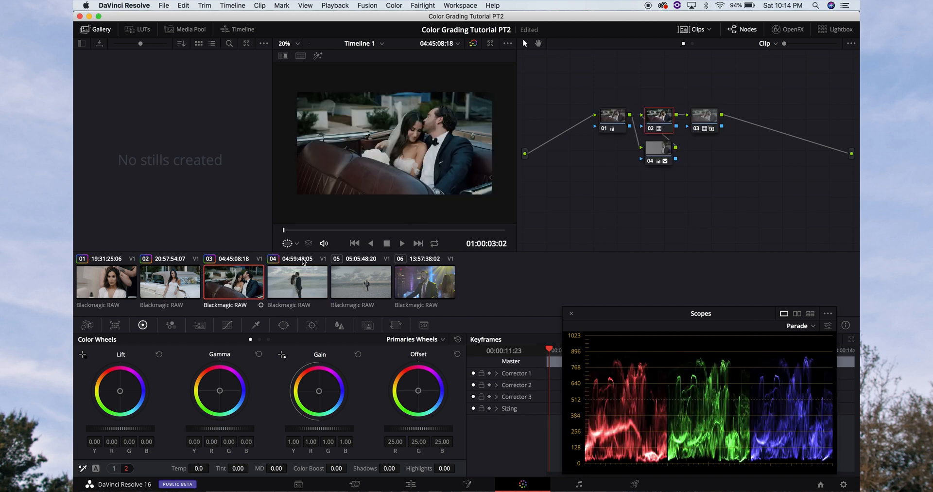
key(Down)
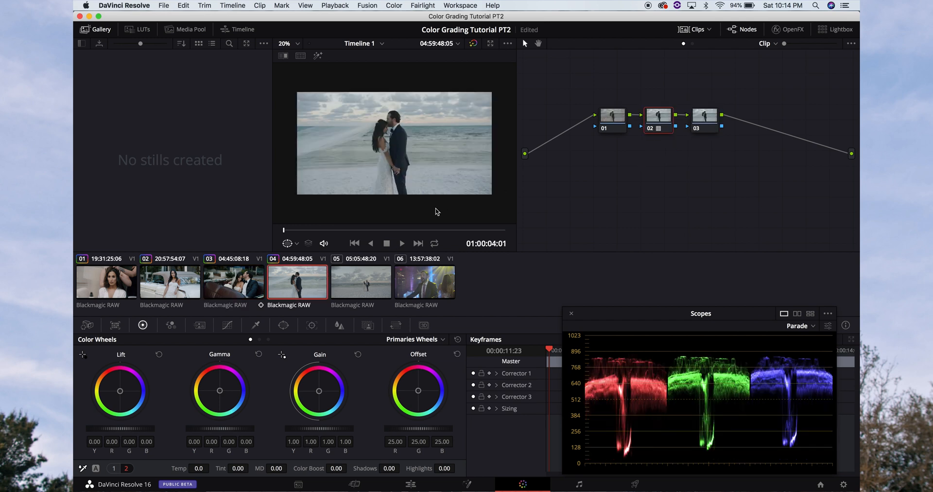
click(704, 117)
click(605, 124)
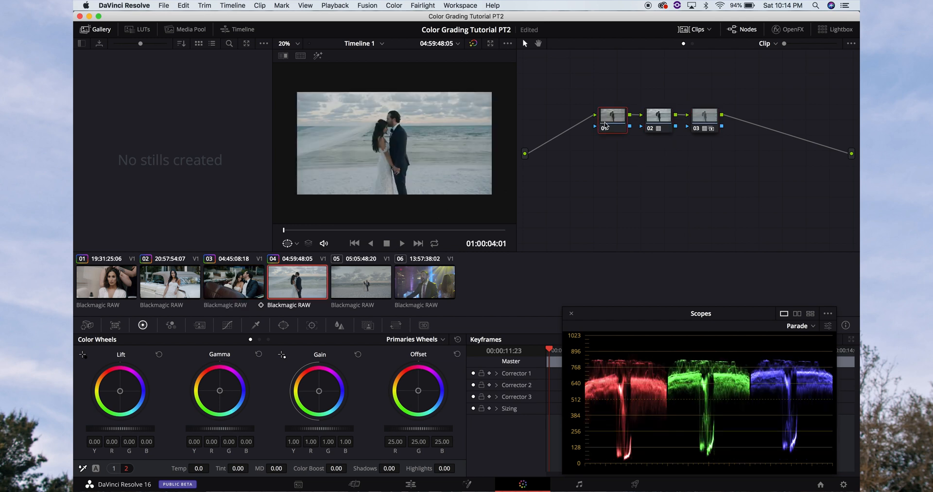
Switch the fourth clip's Camera Raw decoding to Clip and enable Highlight Recovery.
key(super+f)
key(super+f)
click(88, 325)
click(151, 365)
click(151, 410)
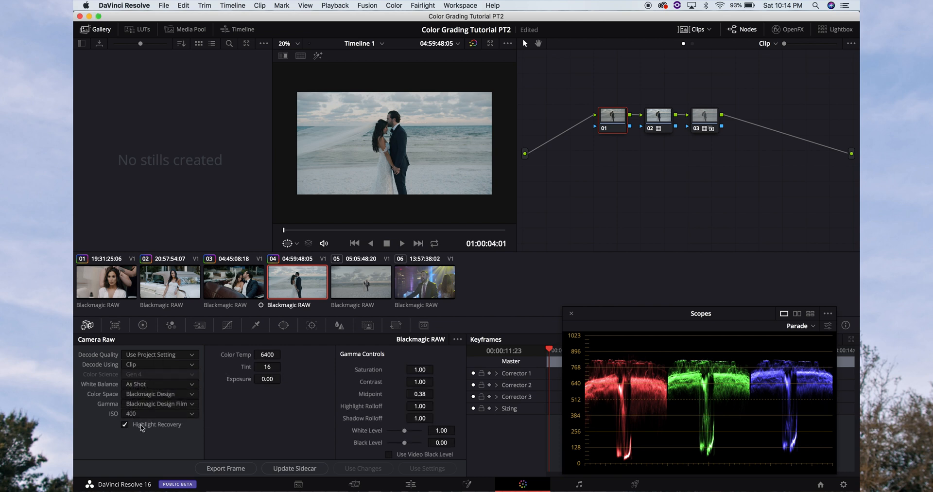
Set the fourth clip's raw Color Temp to 7000 and check the image in full screen.
click(269, 354)
text(7000)
key(Return)
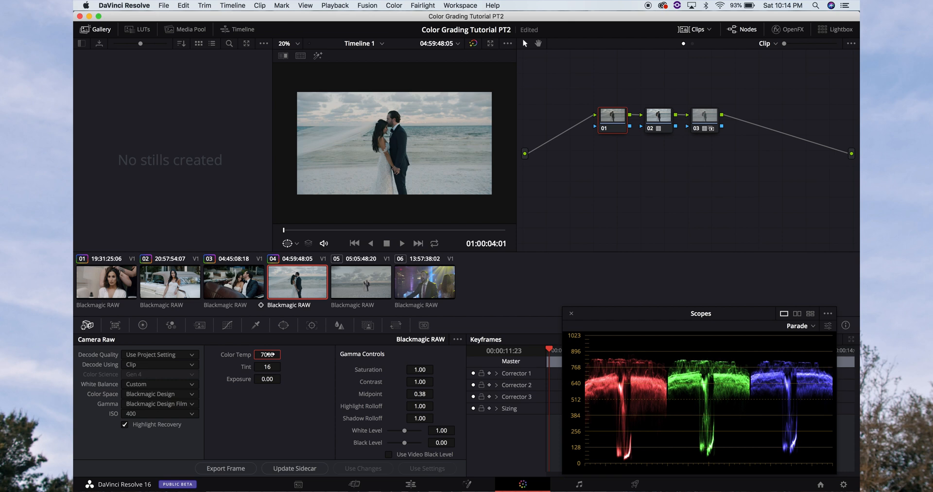
key(super+f)
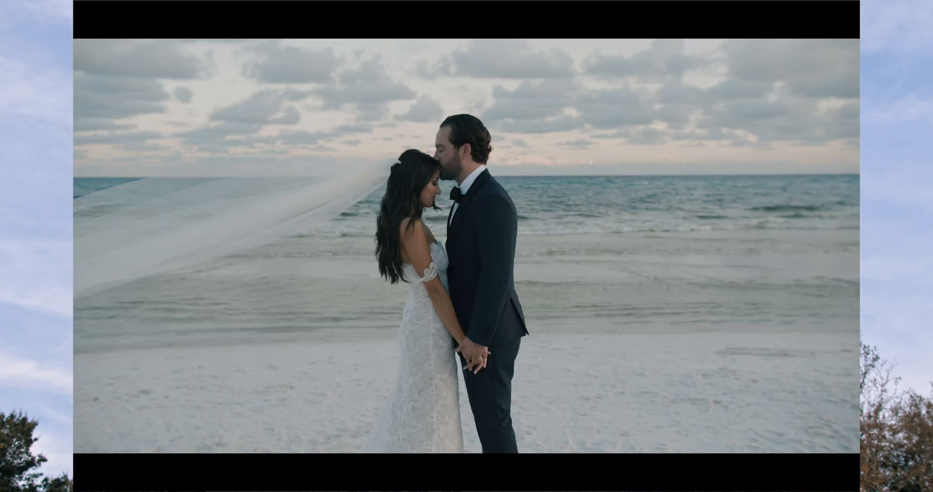
key(super+f)
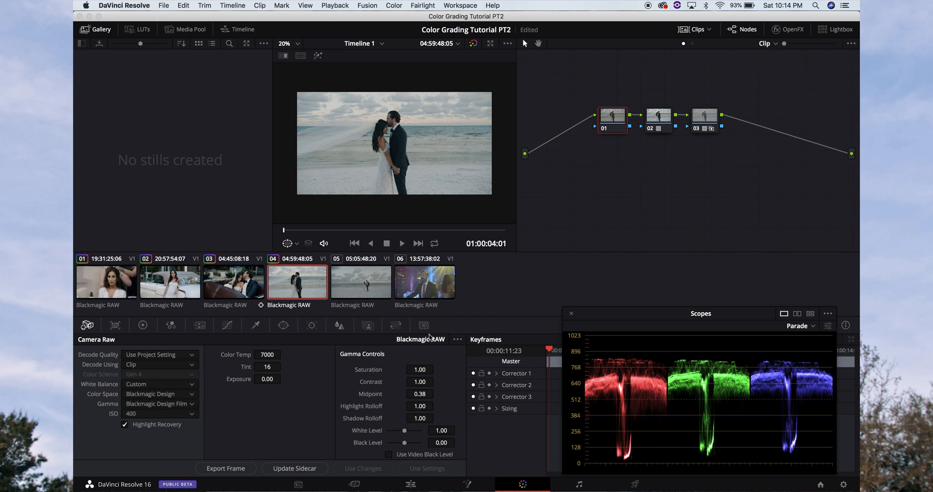
key(super+f)
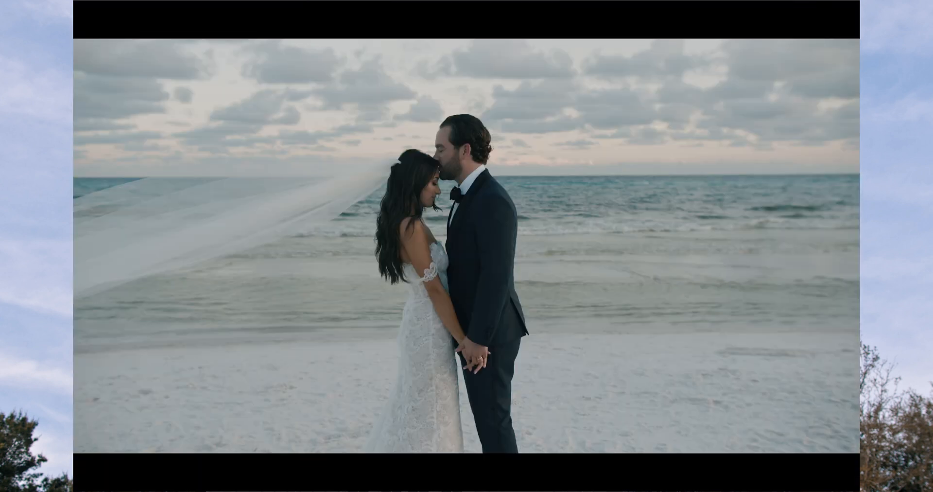
key(super+f)
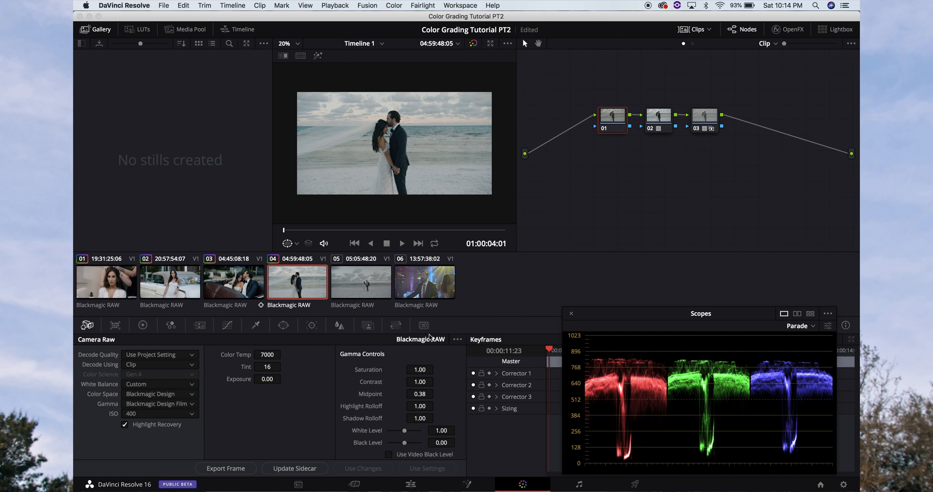
On a frame further into the fourth clip, warm node 01's lift color balance to red 0.01 and blue -0.01.
click(433, 230)
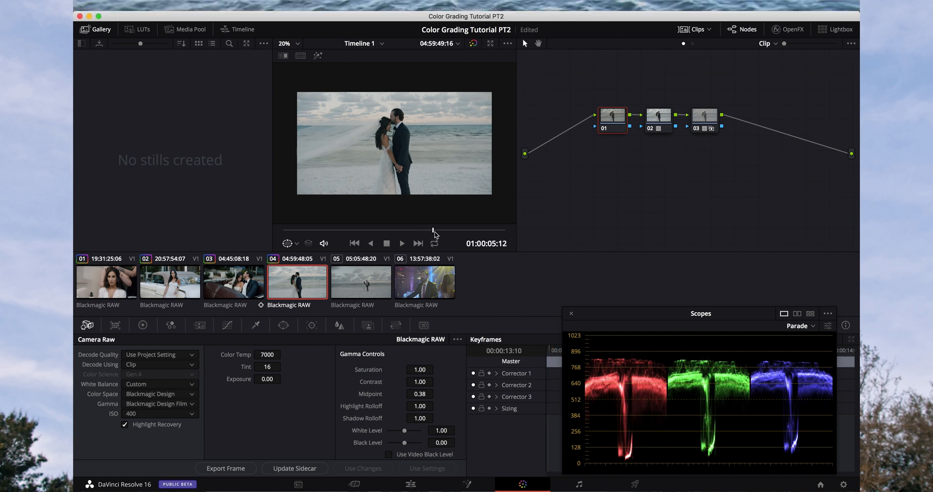
key(super+f)
key(super+f)
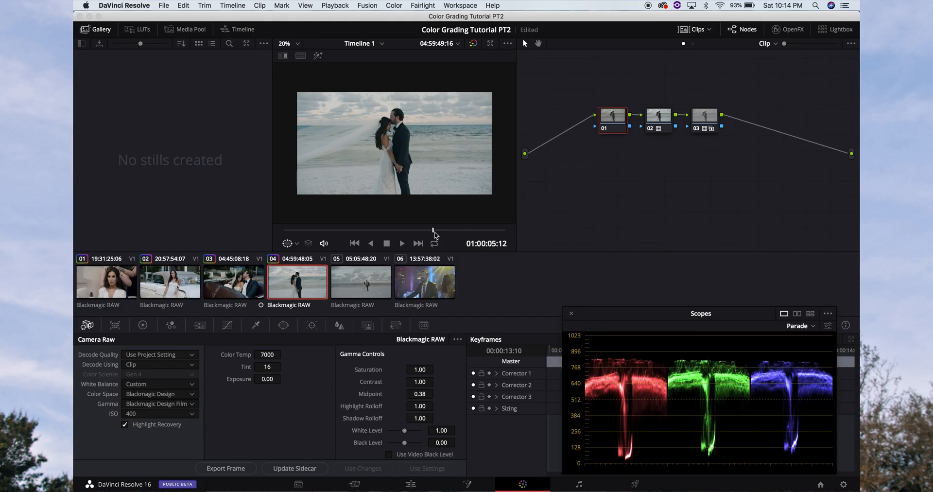
click(142, 325)
drag(120, 391, 119, 391)
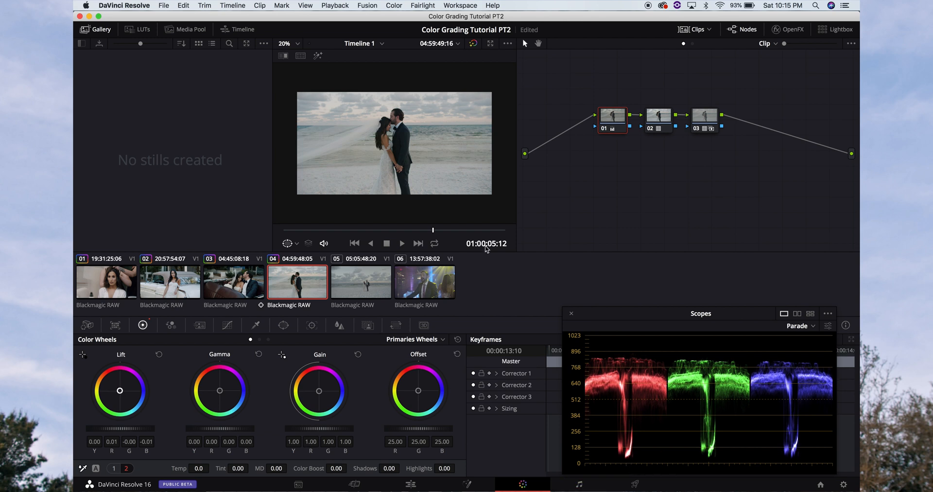
key(super+f)
key(super+f)
Cool node 01 by setting its Temp to -220 and check the frame in full screen.
drag(193, 465, 186, 468)
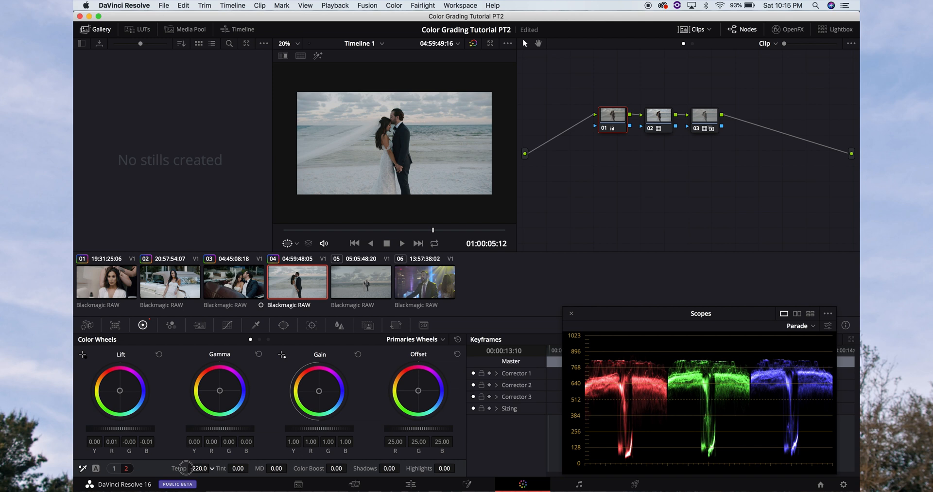
key(super+f)
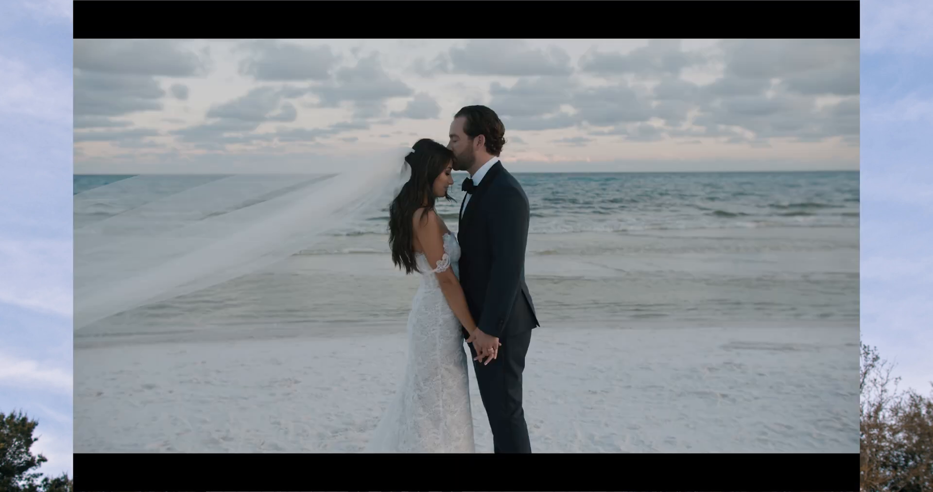
key(super+f)
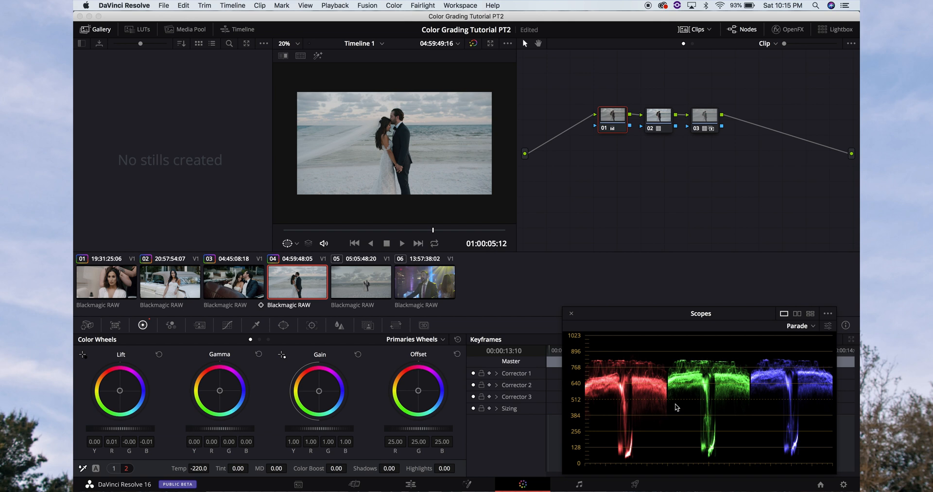
key(super+f)
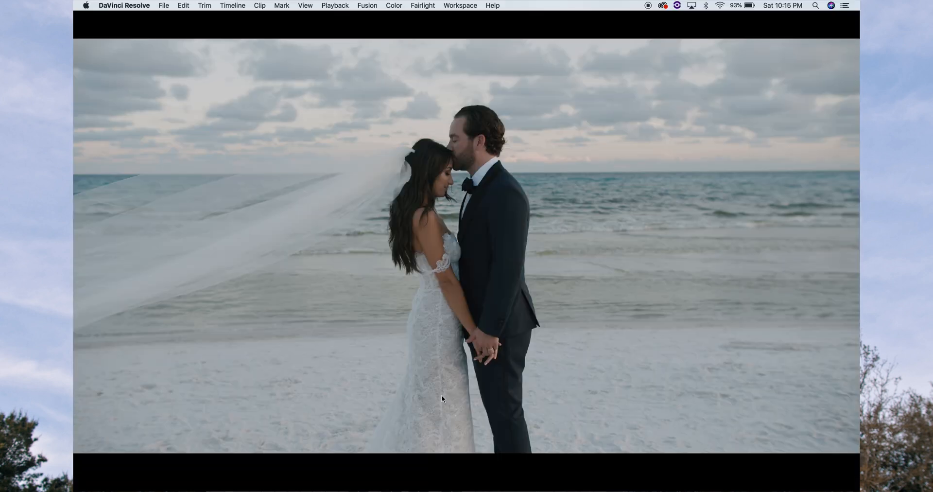
key(super+f)
Lower node 01's master lift to -0.02 and check the darker shadows in full screen.
drag(129, 428, 102, 432)
key(super+f)
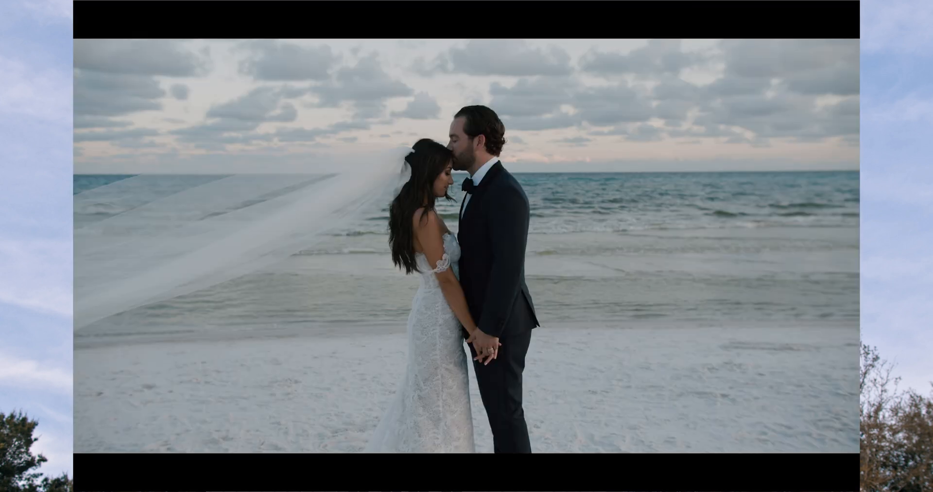
key(super+f)
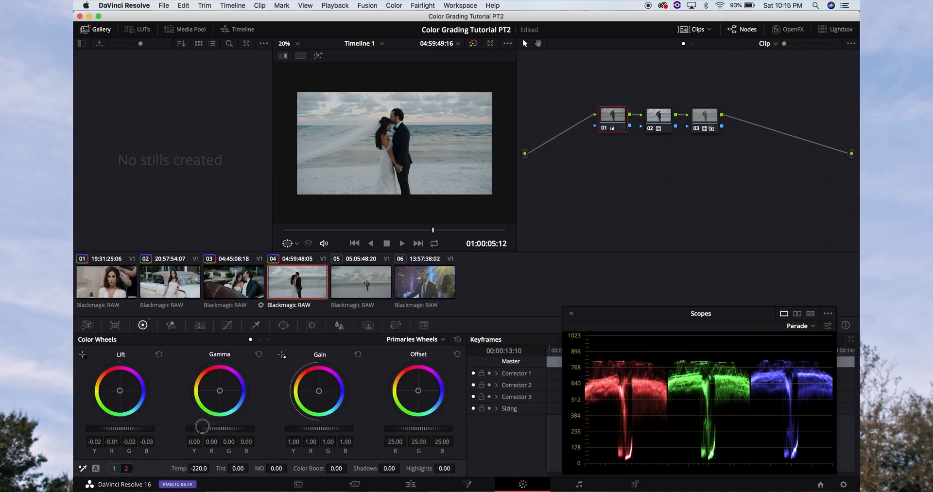
Raise node 01's master gamma to 0.03 and lower its master gain to 0.94, checking each change in full screen.
drag(225, 431, 253, 433)
key(super+f)
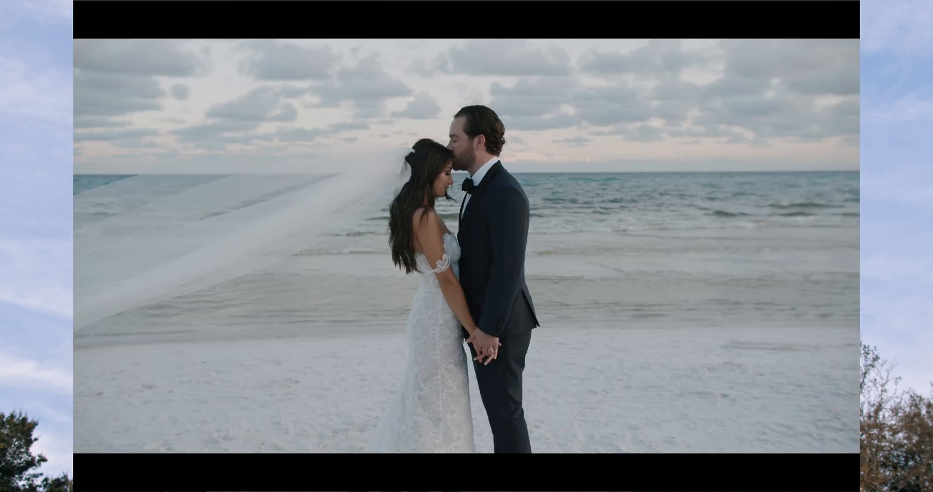
key(super+f)
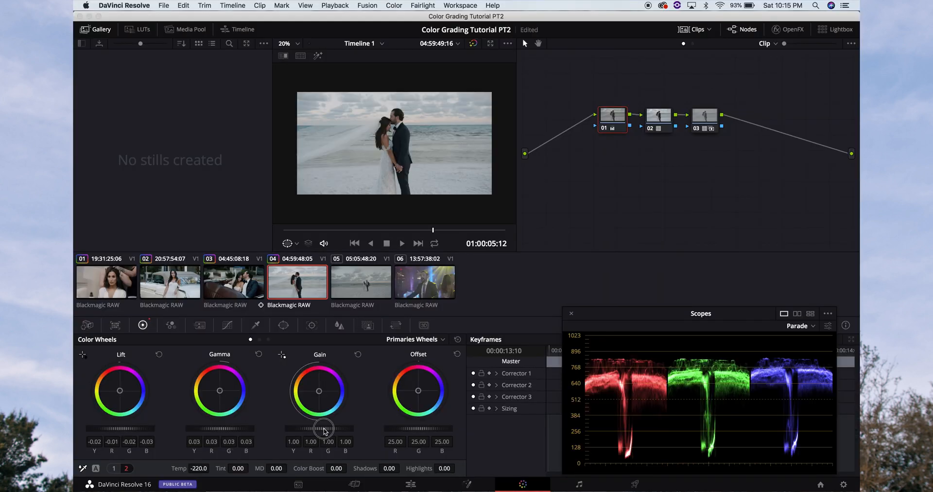
key(super+f)
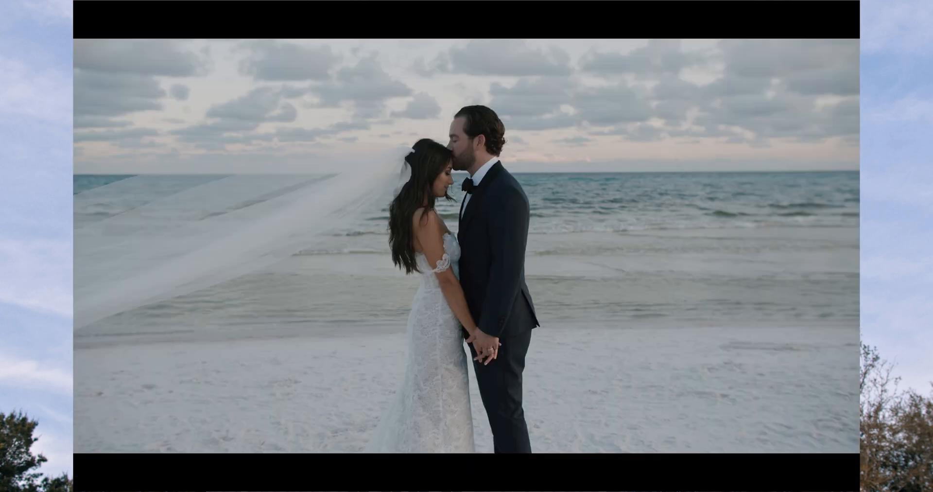
key(super+f)
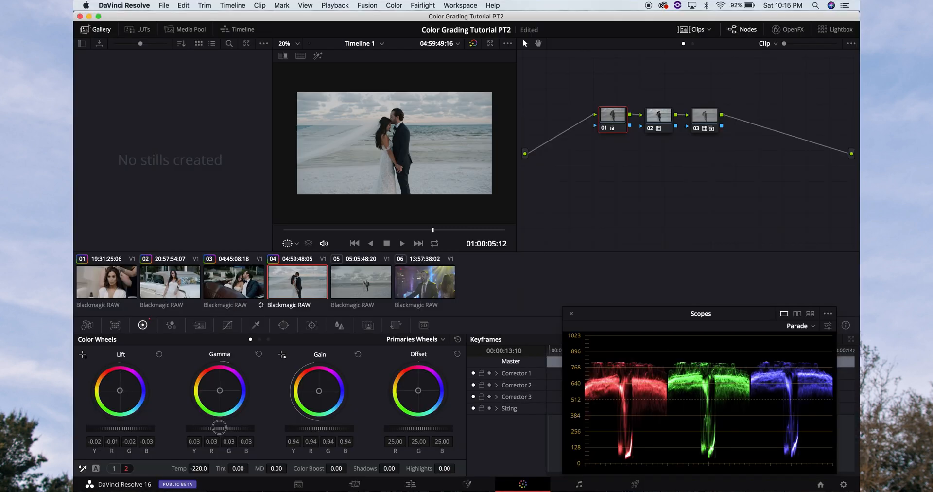
Raise node 01's master gamma to 0.04 and lower its master lift to -0.03, checking in full screen.
key(super+f)
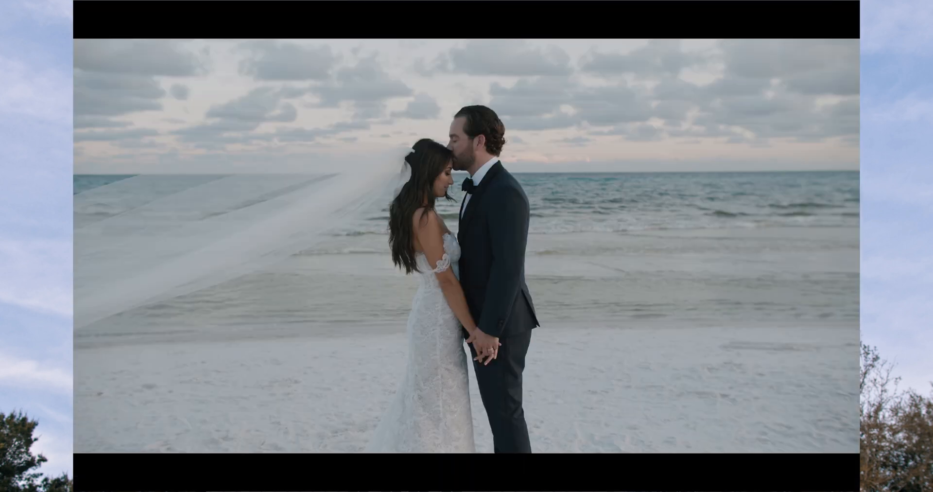
key(super+f)
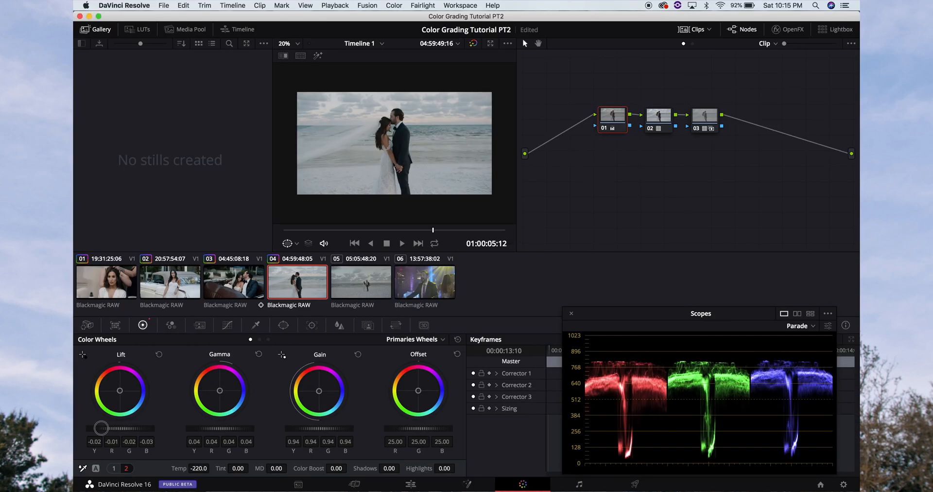
key(super+f)
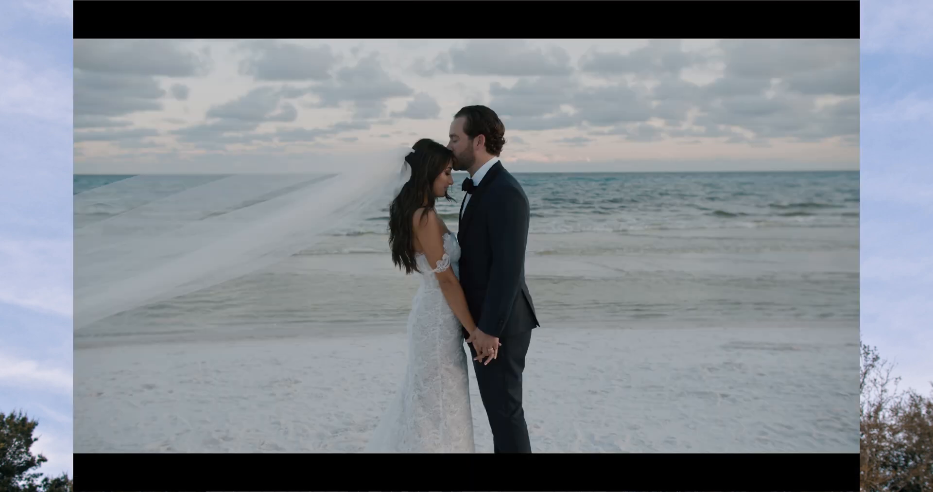
key(super+f)
Try lowering node 01's Highlights to -100 and view the frame in full screen.
drag(450, 468, 292, 450)
key(super+f)
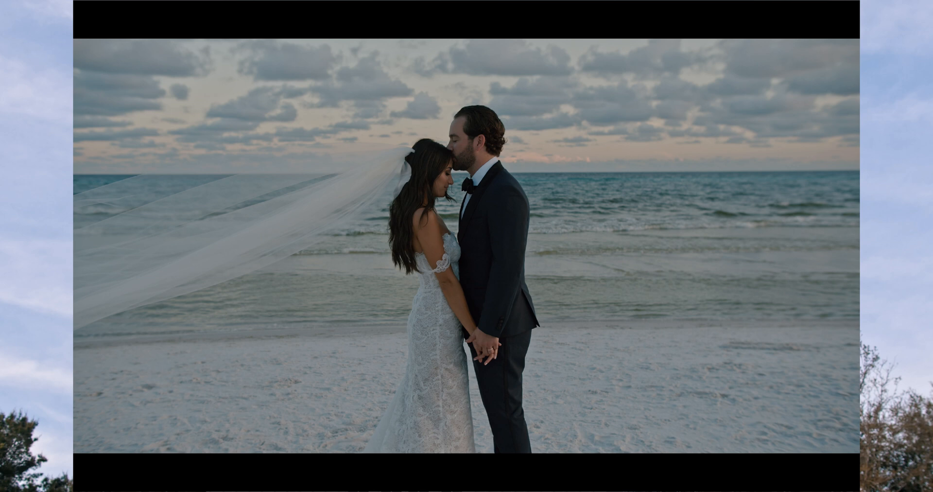
key(super+f)
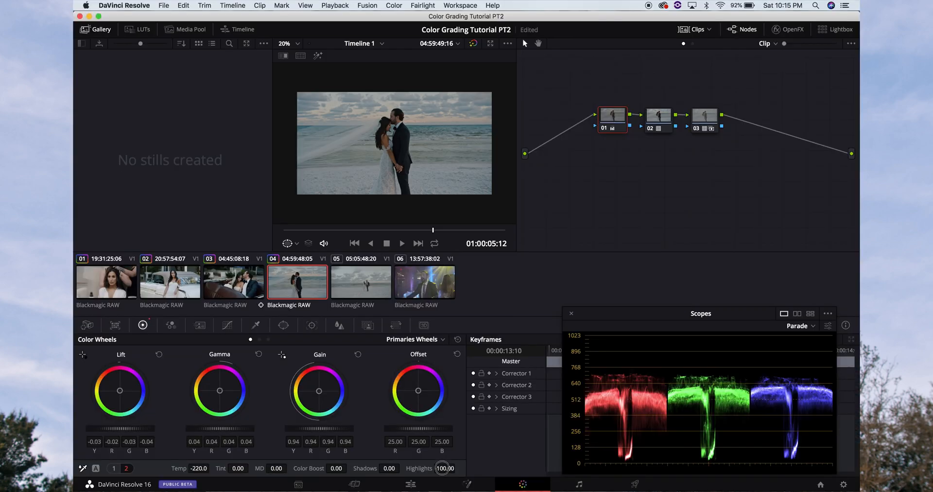
Set node 01's Highlights to -20 and check the frame in full screen.
double_click(443, 469)
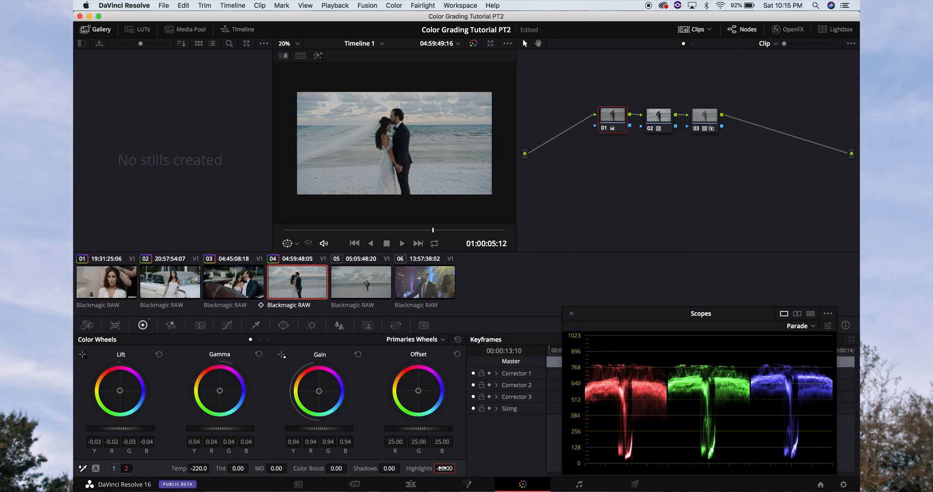
key(super+f)
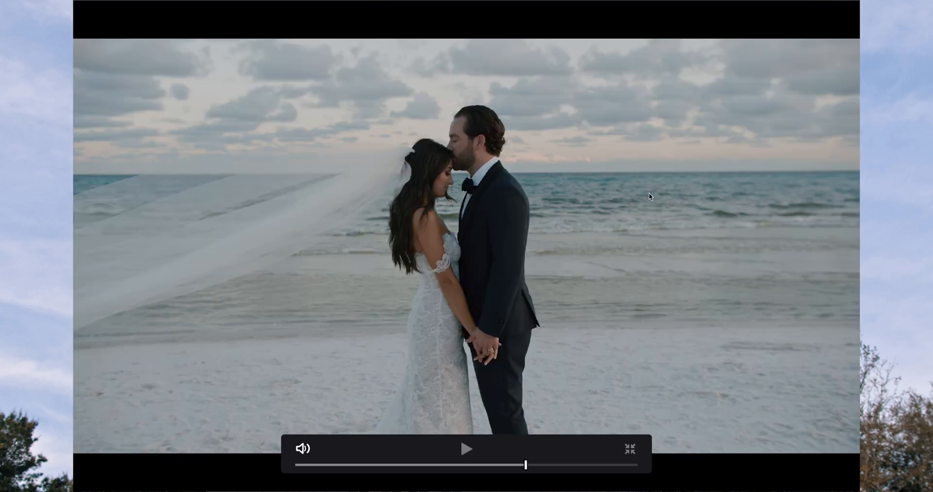
key(super+f)
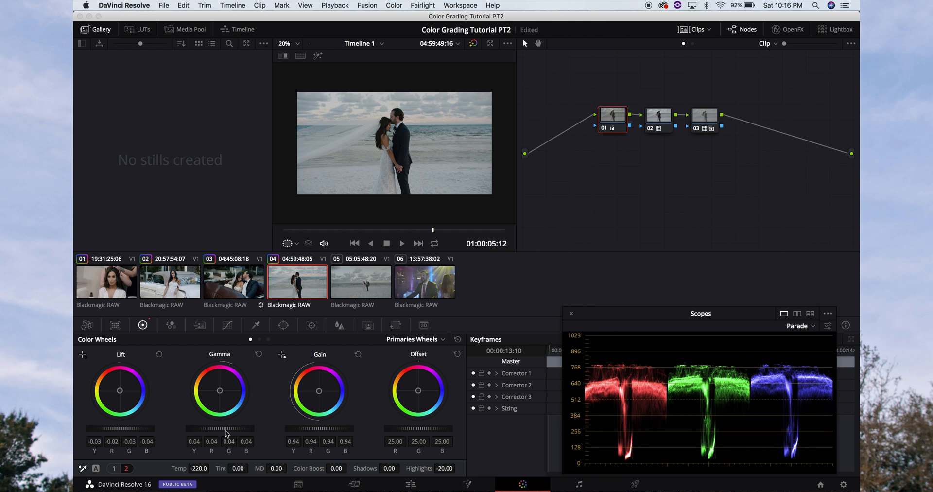
Raise node 01's master gamma to 0.05 and lower its master lift to -0.04, checking in full screen.
drag(225, 431, 247, 429)
key(super+f)
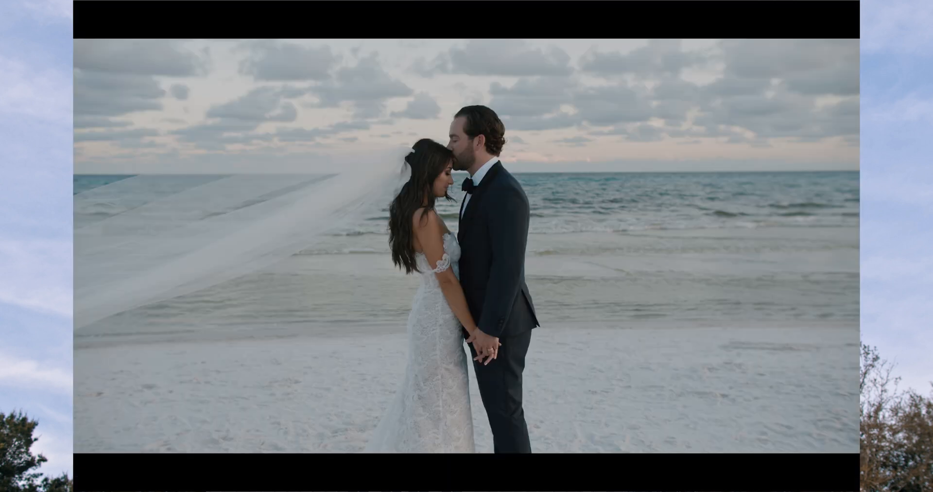
key(super+f)
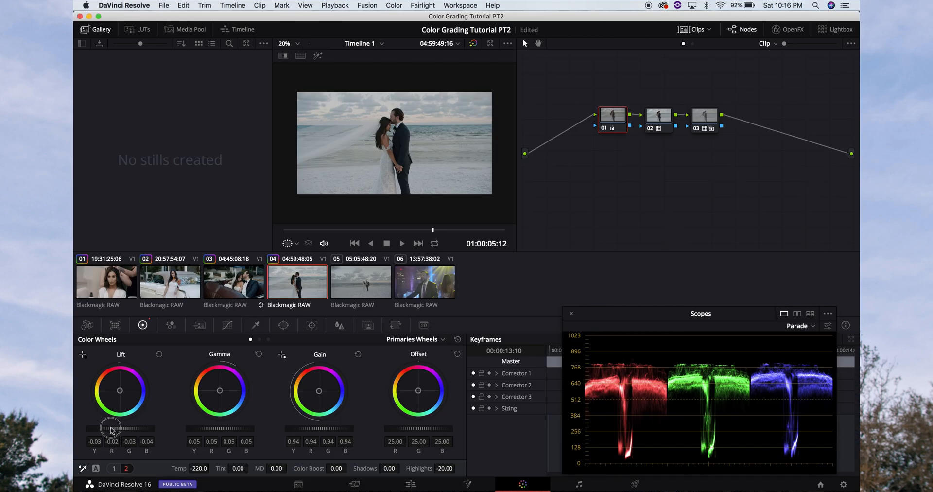
key(super+f)
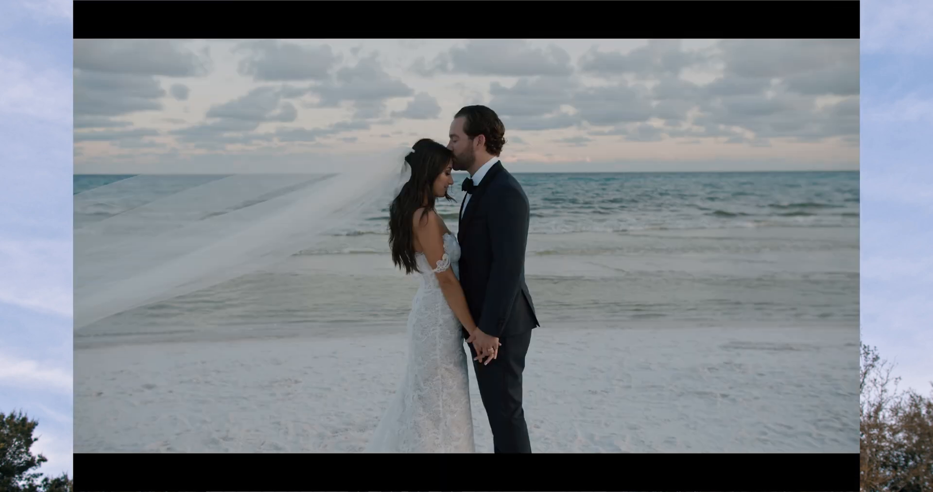
key(super+f)
Raise node 01's master gain to 0.98 and review the grade in full screen on a further frame.
drag(298, 431, 330, 432)
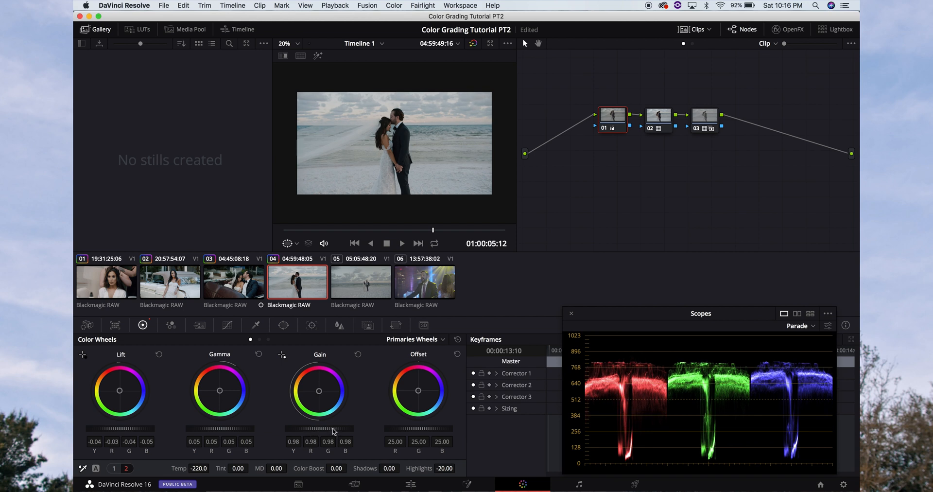
key(super+f)
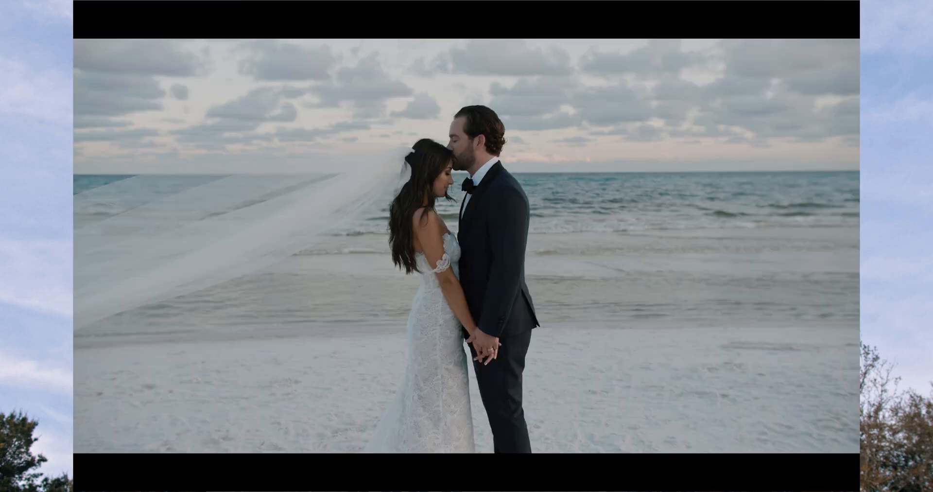
click(567, 468)
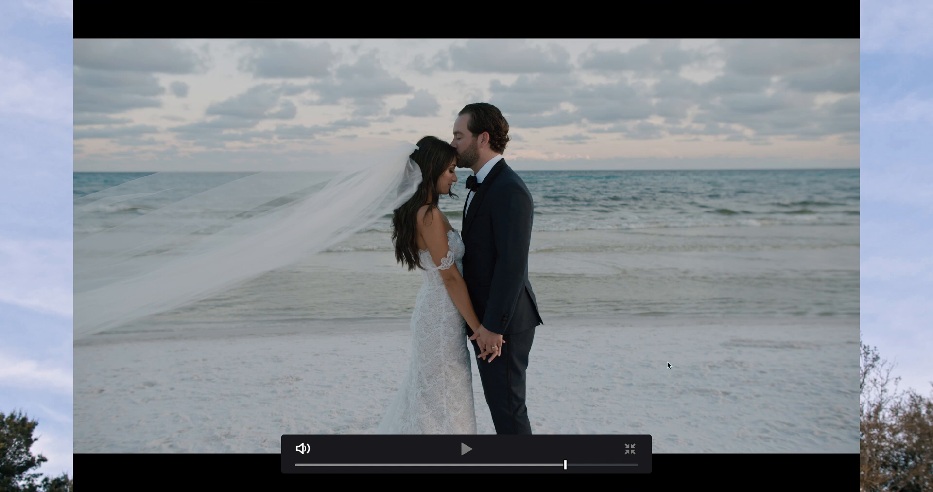
key(super+f)
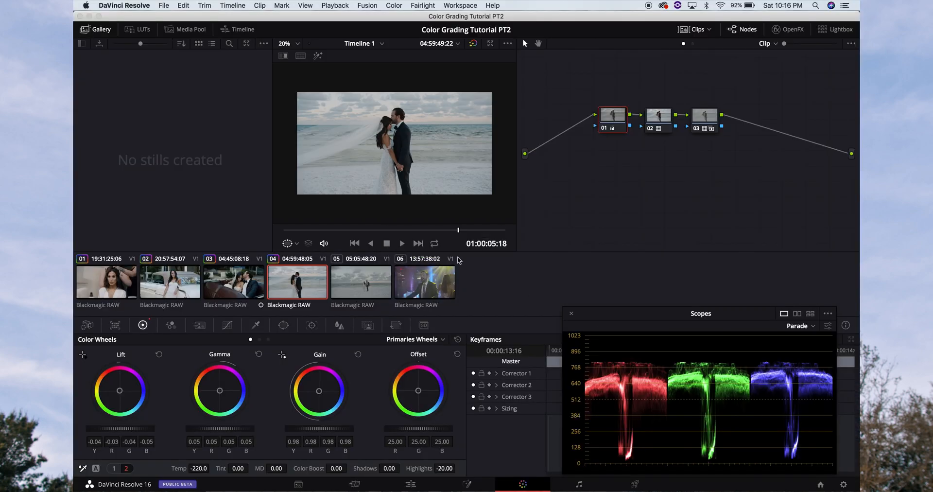
Apply the previous clip's grade to clip 05 and check it in full screen on a frame past the middle.
click(361, 285)
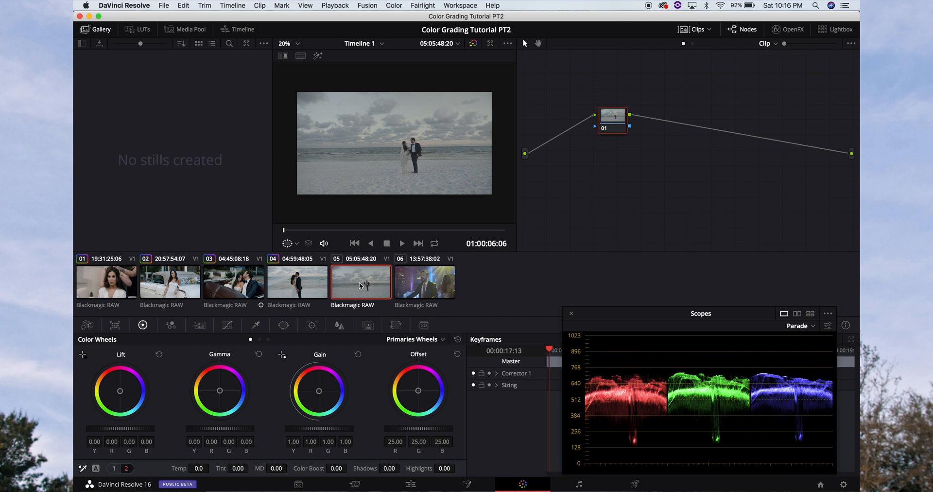
key(equal)
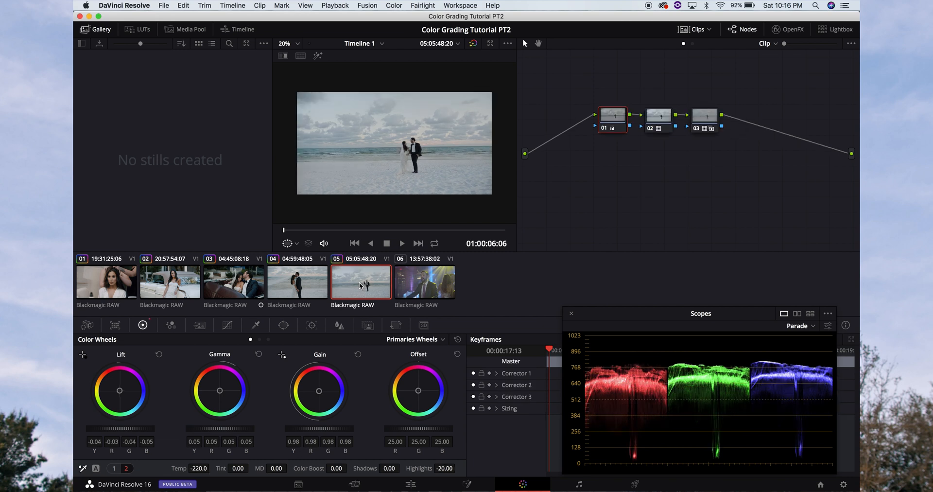
key(super+f)
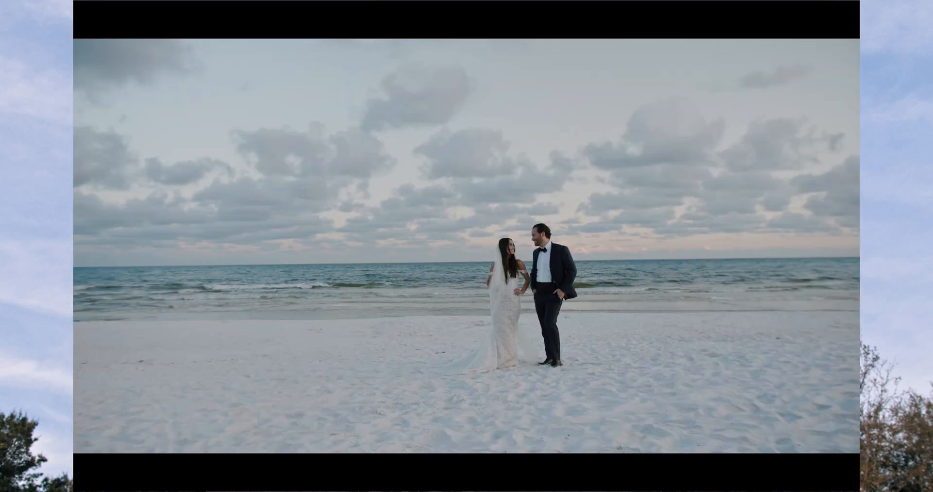
mouse_move(363, 466)
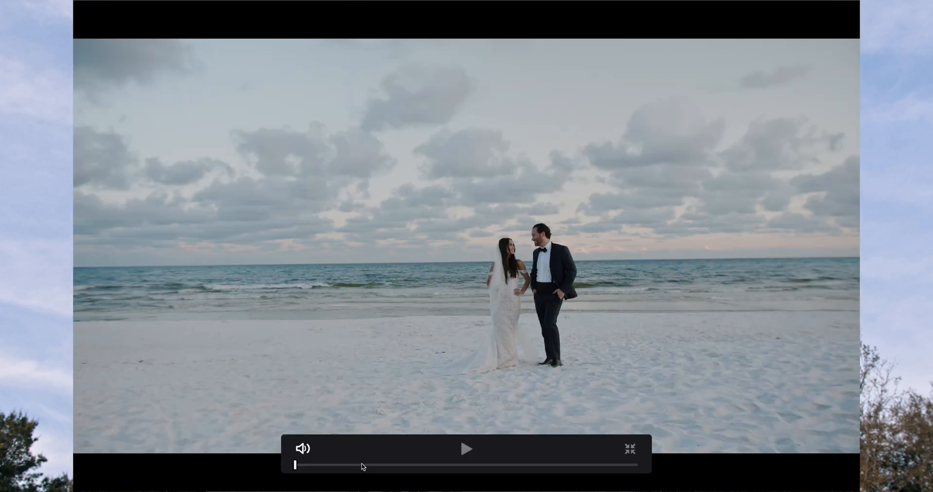
click(500, 465)
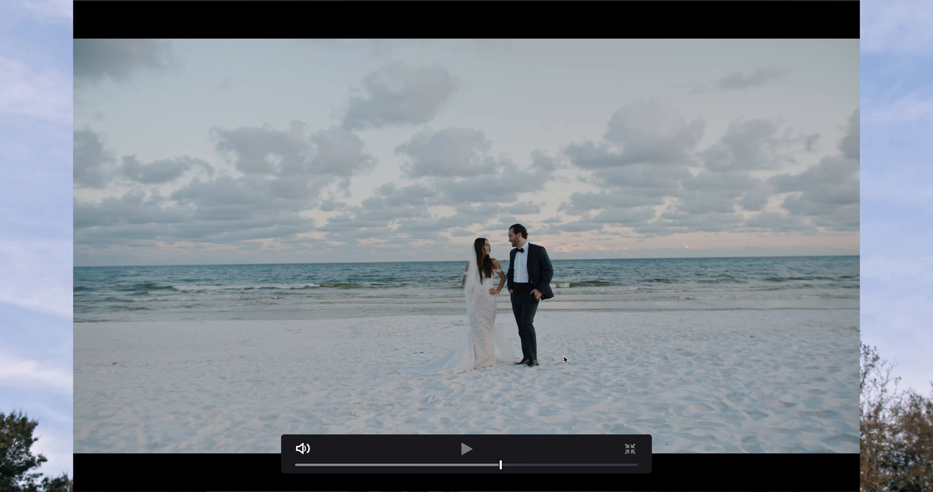
key(Escape)
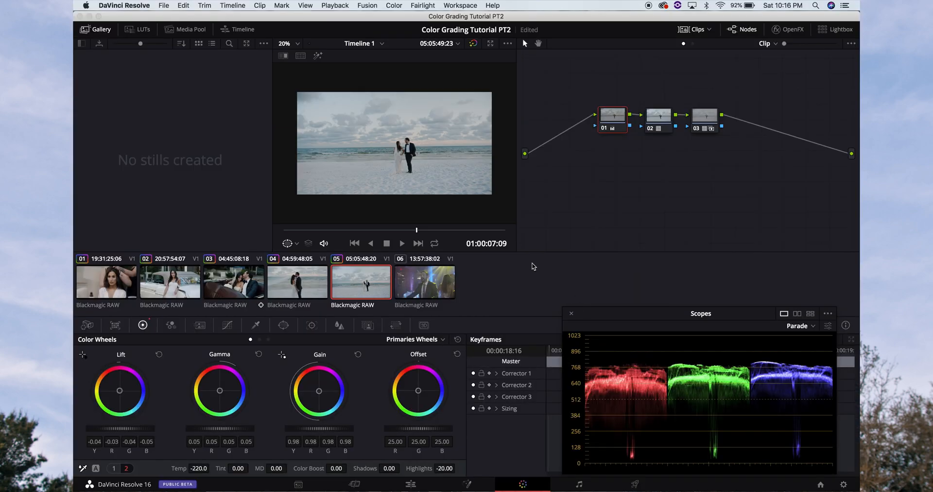
Add a serial node after node 01 on clip 05 and raise node 01's master gamma to 0.07, checking in full screen.
key(alt+s)
click(612, 125)
drag(203, 432, 240, 433)
key(super+f)
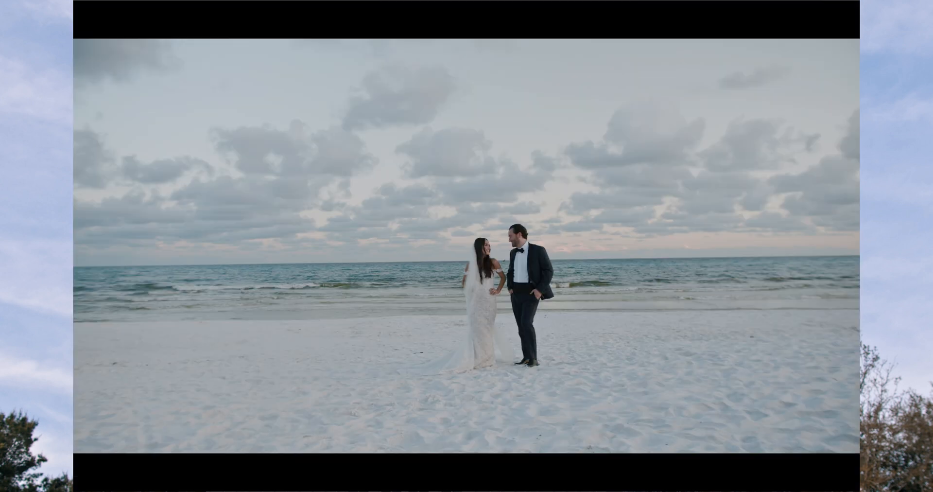
key(super+f)
Draw a closed curve window on node 04 around the sky, following the horizon and passing above the couple, and adjust its softness.
click(661, 155)
click(283, 326)
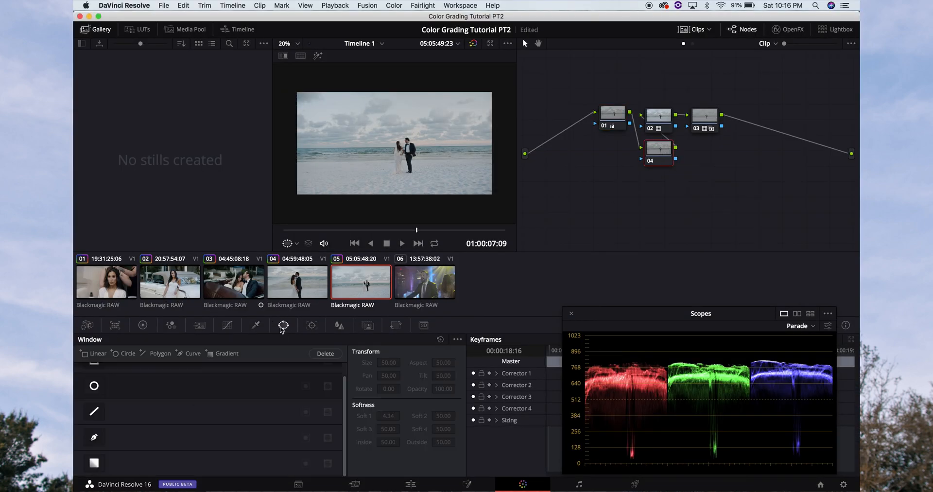
click(92, 437)
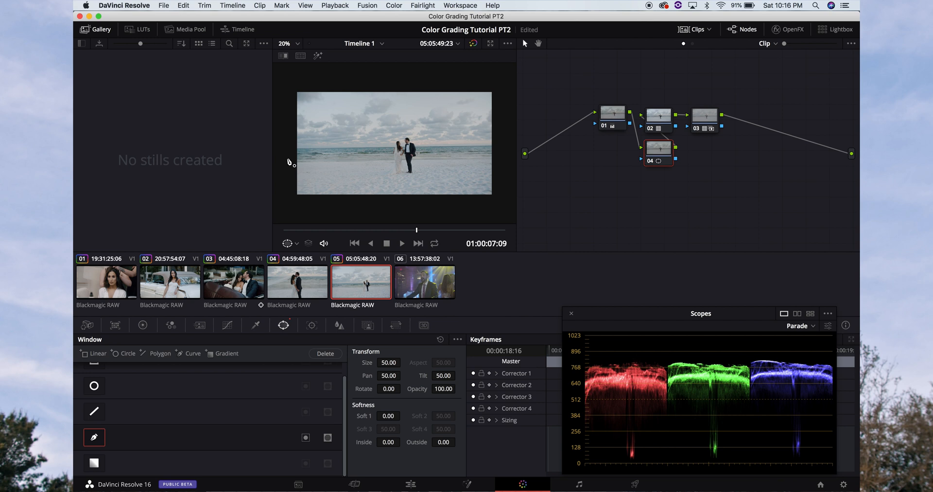
click(283, 141)
click(285, 79)
click(399, 75)
click(501, 83)
click(508, 145)
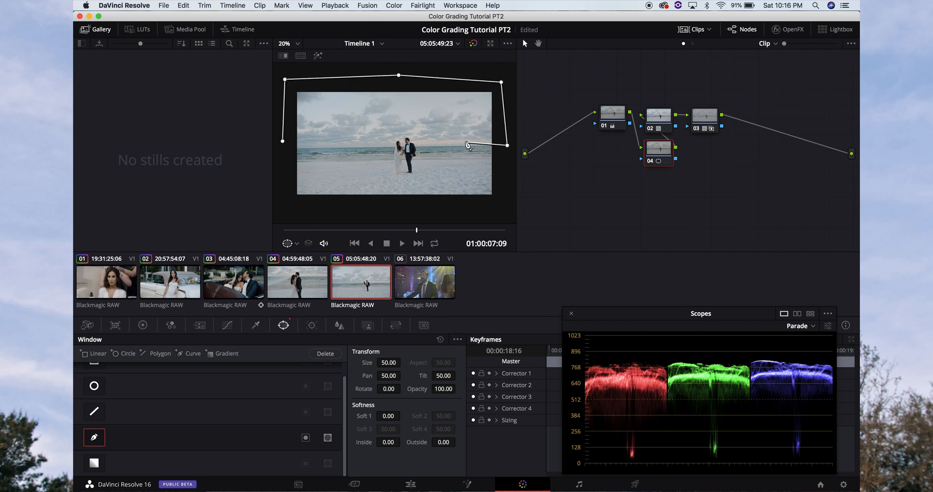
click(439, 145)
click(417, 135)
click(393, 133)
click(374, 144)
click(319, 144)
click(287, 146)
click(283, 141)
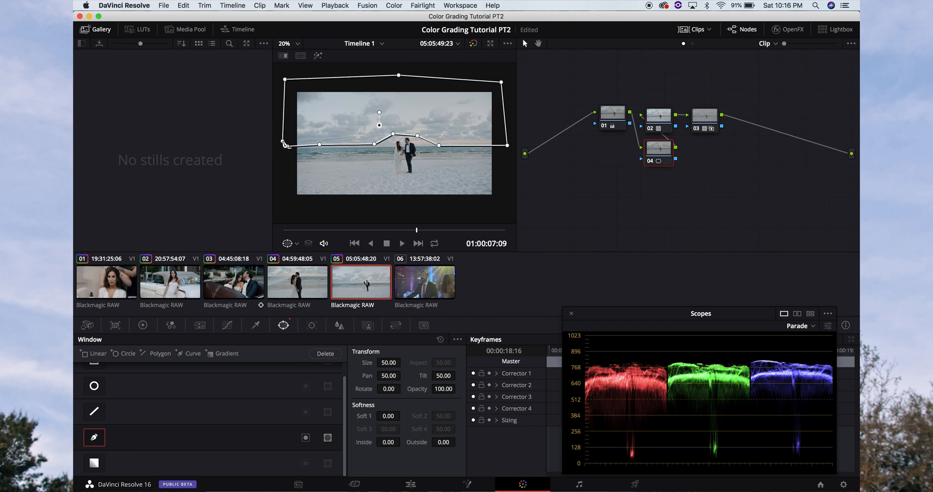
click(389, 416)
key(Return)
Lower node 04's master gain to 0.89 and master gamma to -0.04, checking the darker sky in full screen.
click(143, 325)
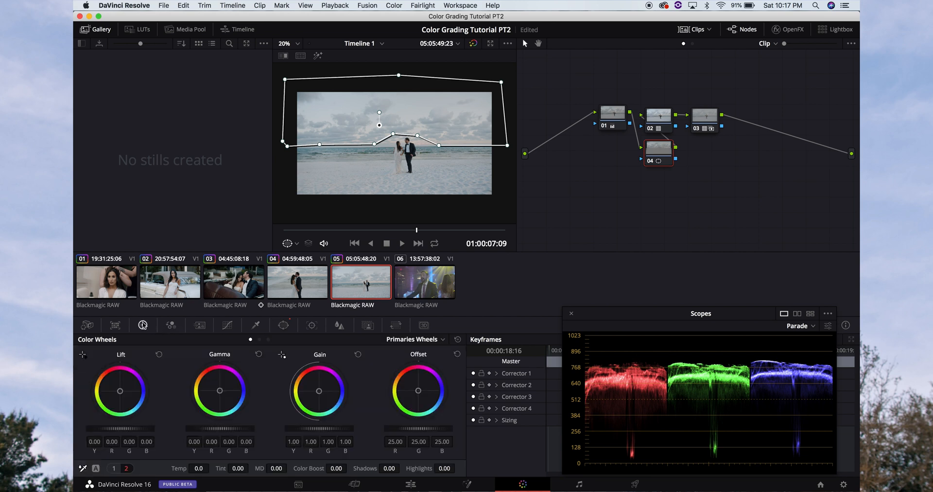
drag(340, 429, 298, 417)
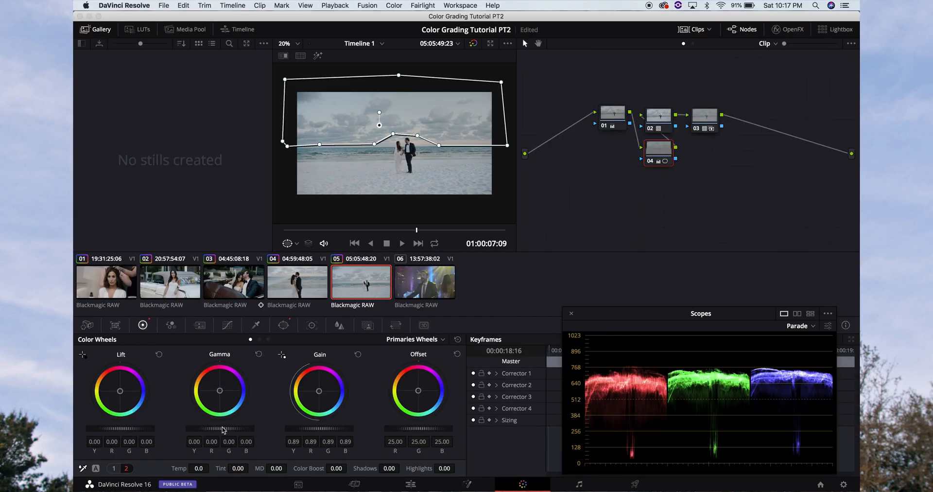
drag(224, 427, 190, 433)
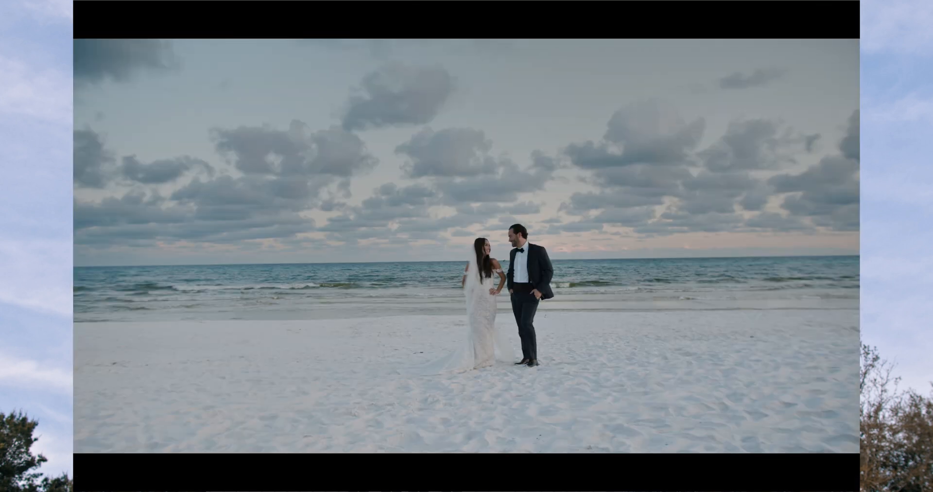
key(Escape)
Warm the sky on node 04 with Temp 180 and Tint 6.50, checking in full screen.
key(super+f)
key(super+f)
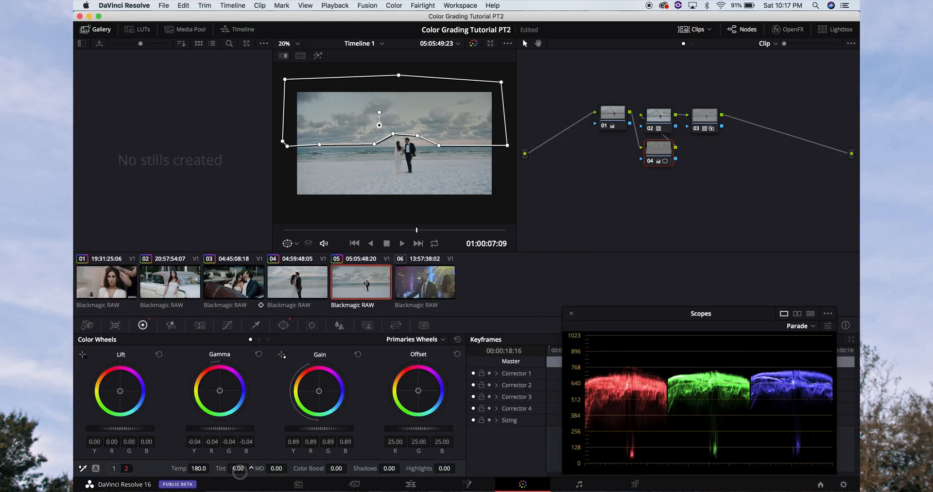
key(super+f)
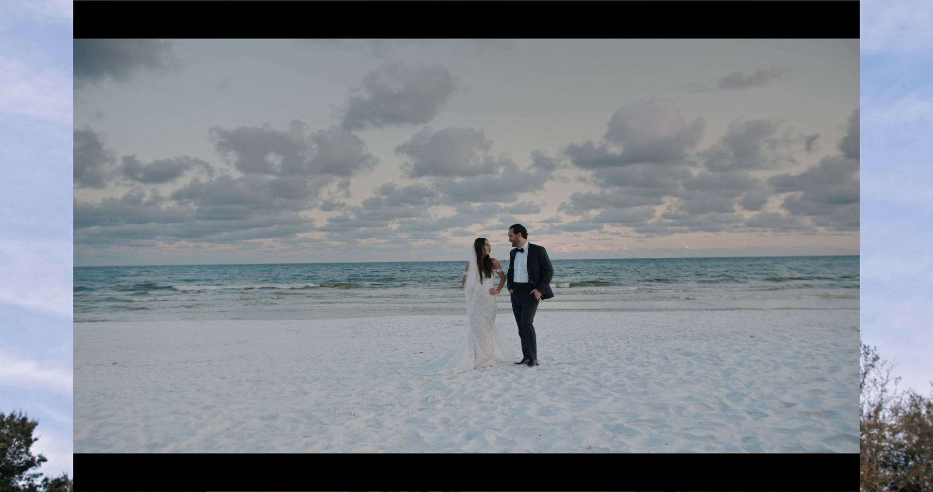
key(super+f)
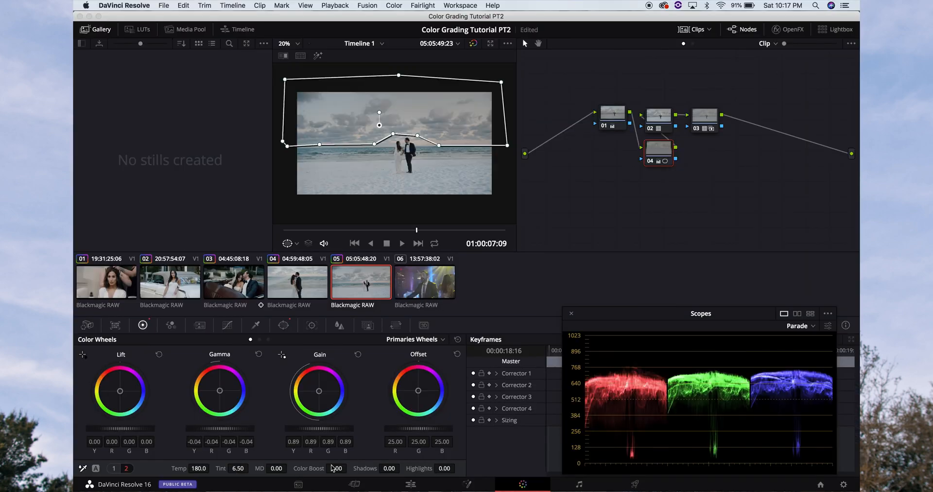
Raise node 04's saturation to 80.80 and check the sky in full screen.
click(114, 468)
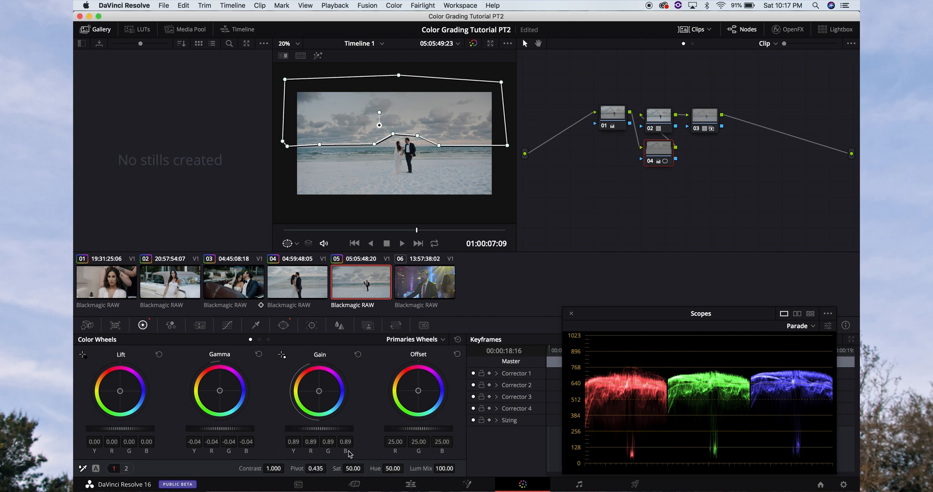
drag(352, 468, 421, 464)
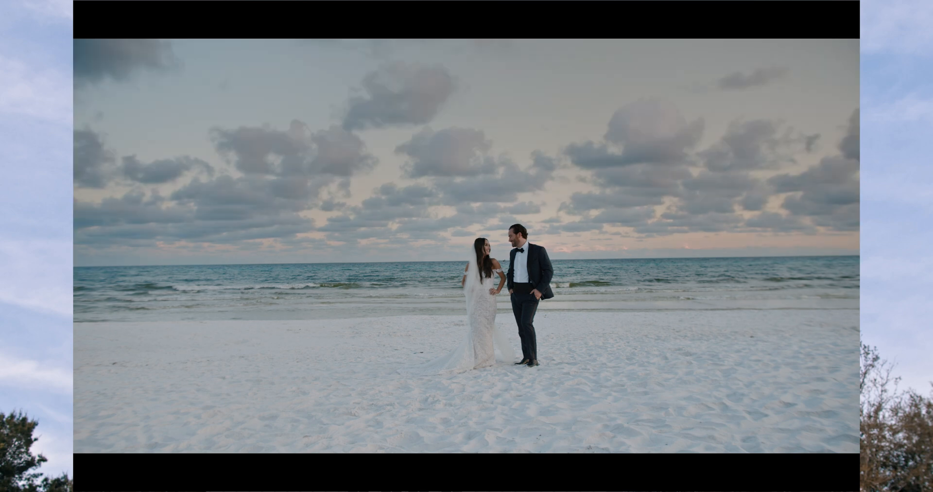
key(Escape)
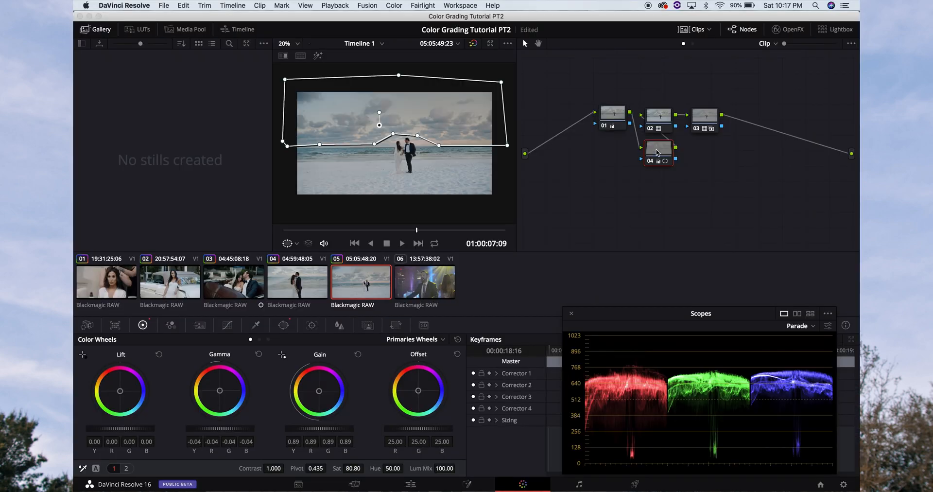
Refit the sky window on the clip's first frame, track it forward to the end, and move its upper-right corner outward.
drag(294, 232, 254, 226)
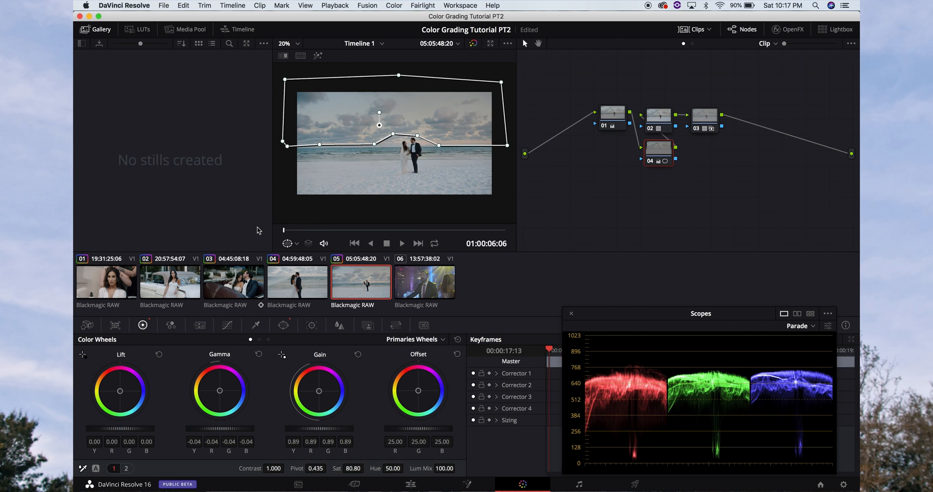
drag(417, 135, 422, 134)
click(311, 324)
click(129, 357)
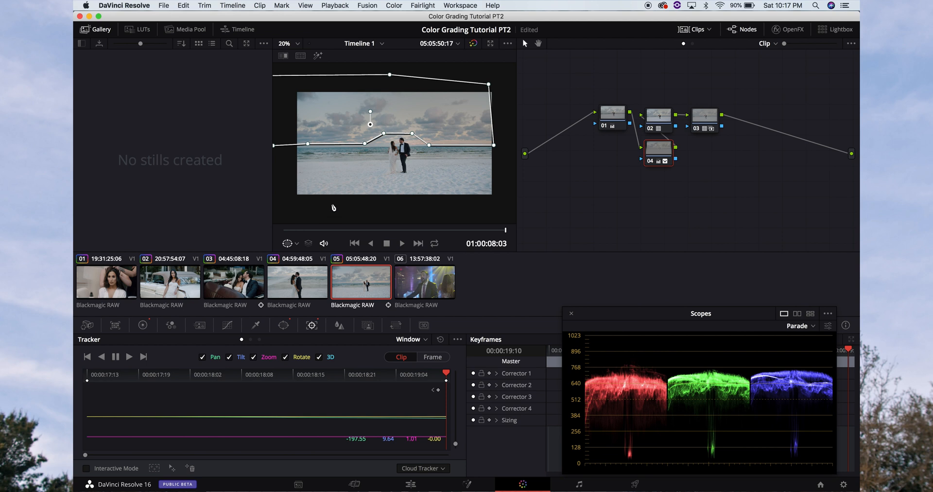
drag(488, 84, 498, 83)
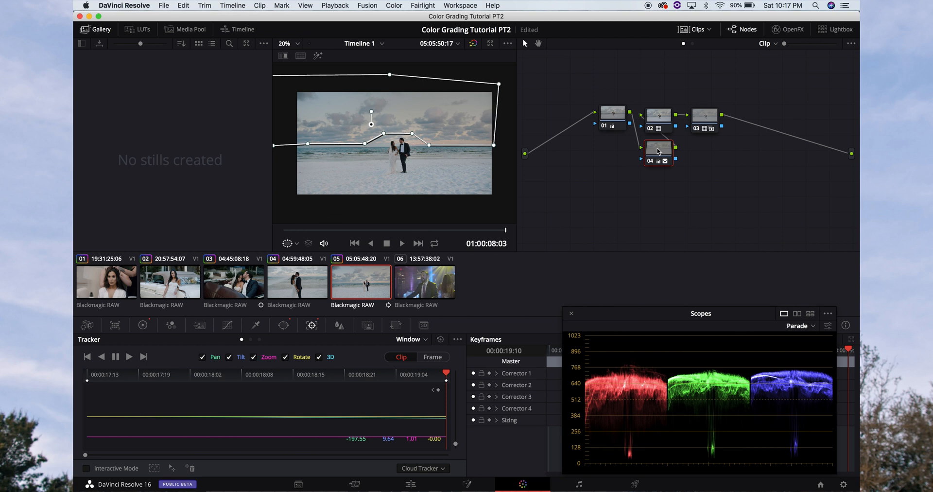
Raise node 01's master gamma in small increments to 0.09, checking the frame in full screen.
click(613, 117)
key(super+f)
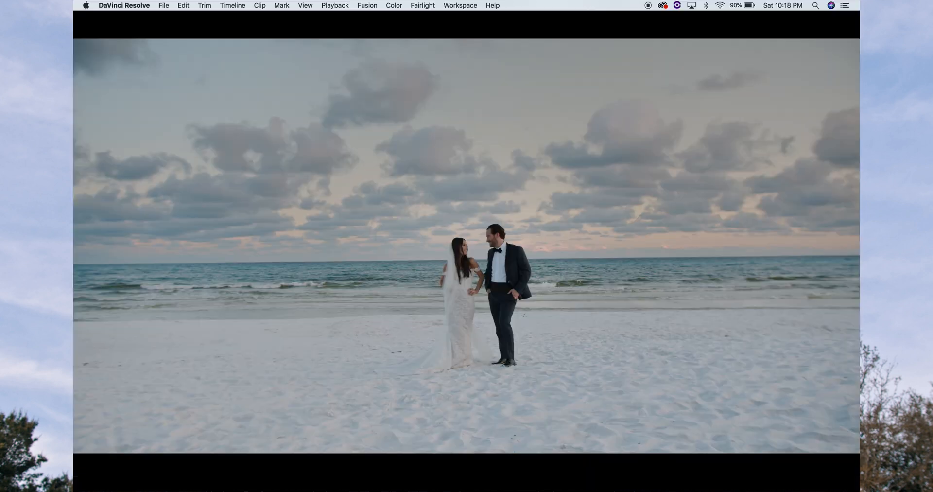
key(Escape)
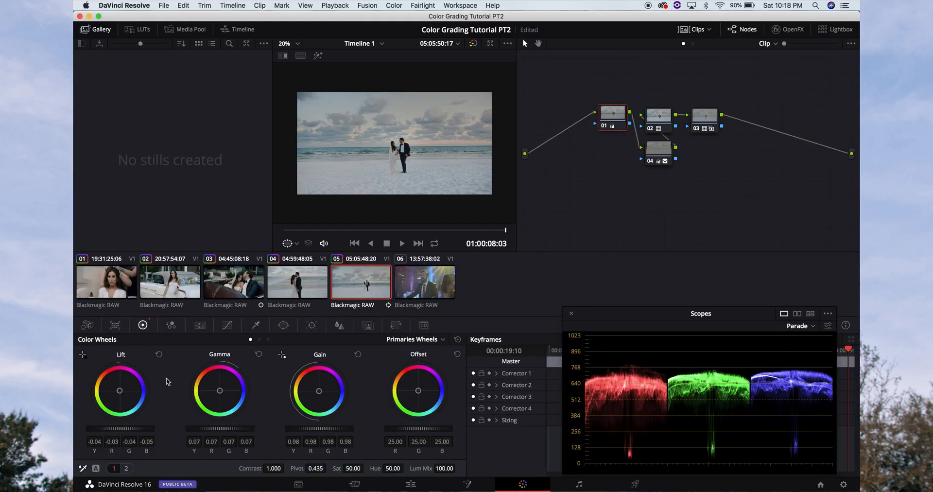
drag(213, 428, 225, 428)
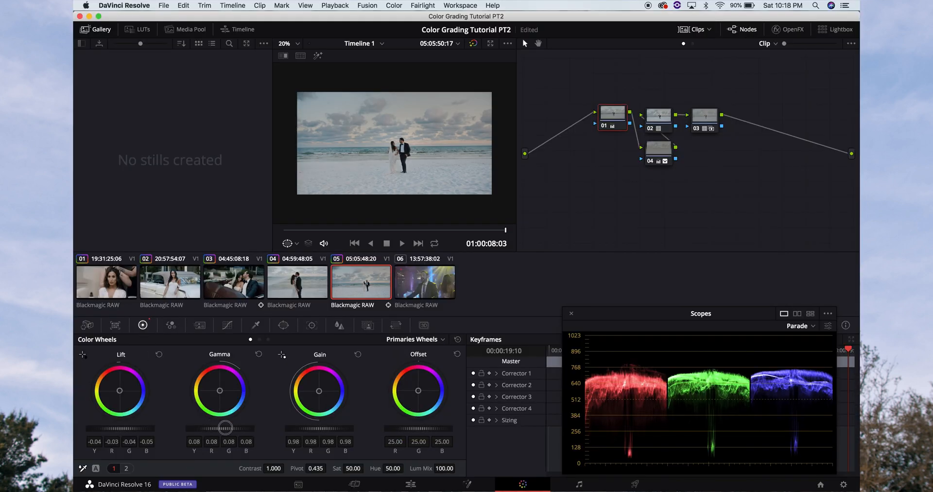
key(super+f)
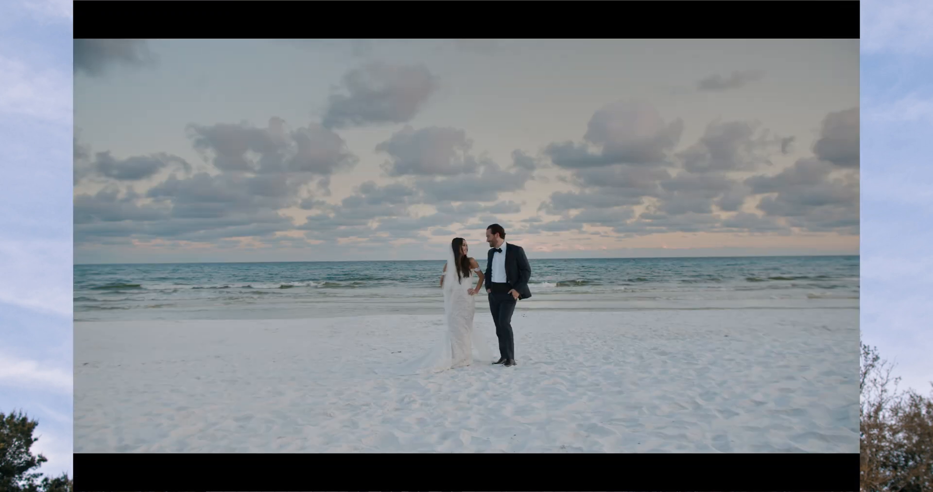
key(Escape)
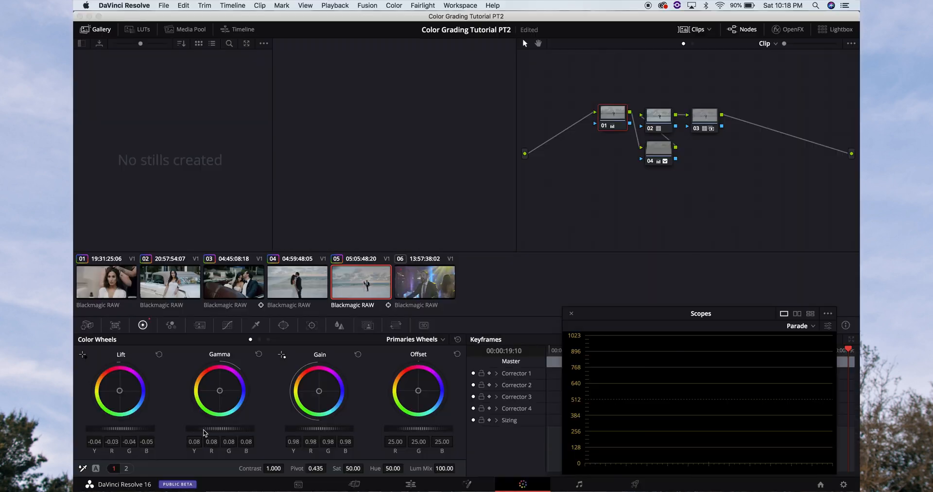
drag(202, 431, 217, 432)
key(super+f)
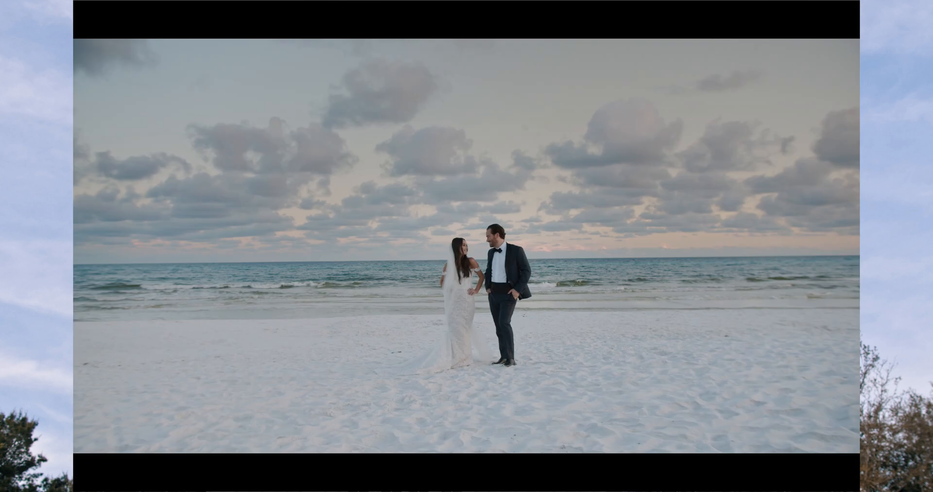
key(Escape)
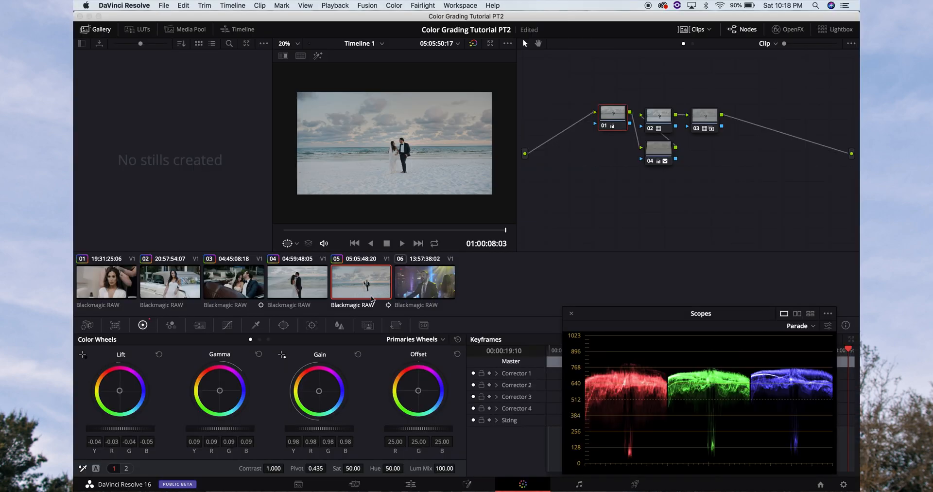
Add two serial nodes after node 01 on clip 06.
click(443, 284)
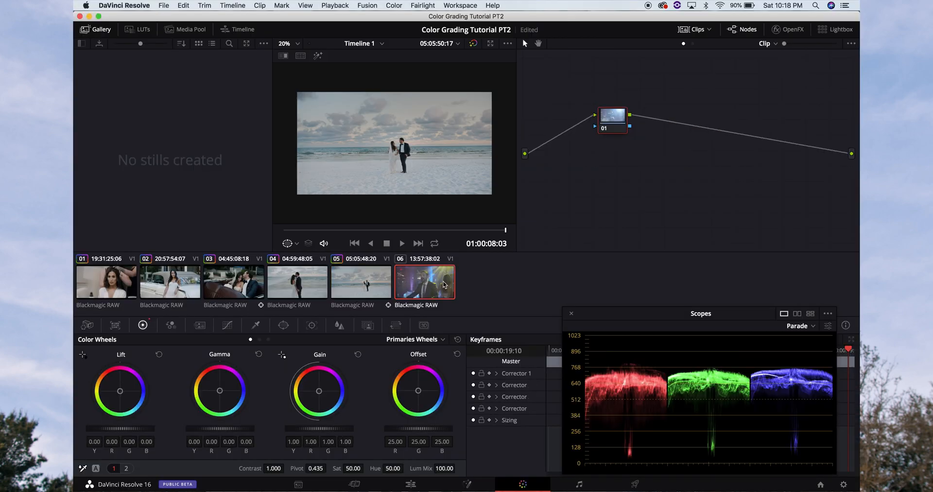
key(alt+s)
key(alt+s)
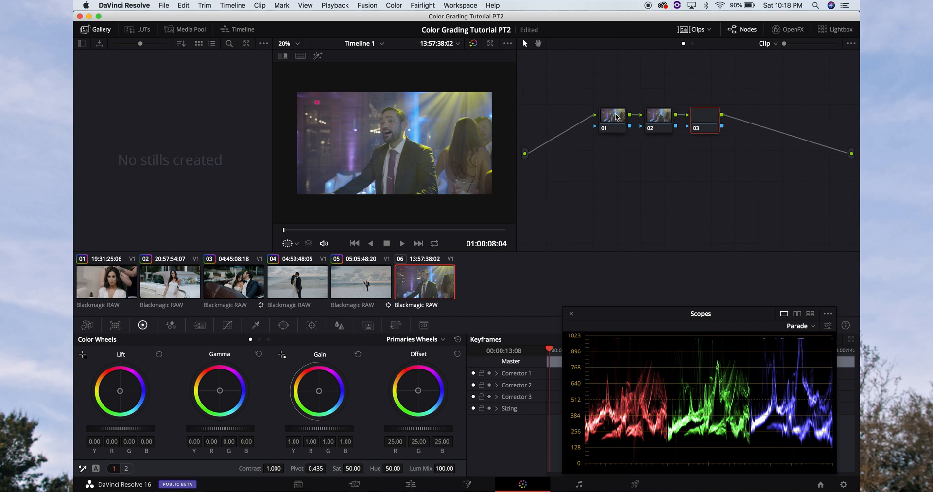
Copy the grades of nodes 02 and 03 from clip 05 onto nodes 02 and 03 of clip 06.
click(365, 301)
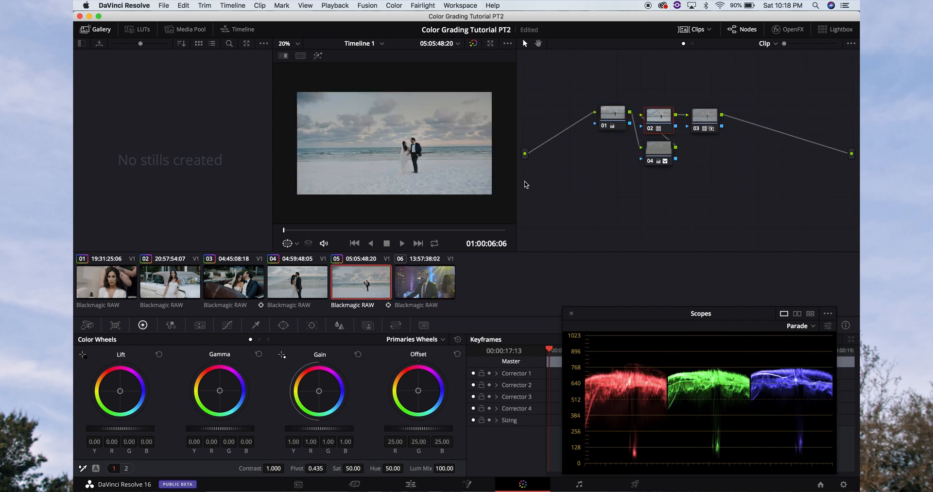
click(432, 279)
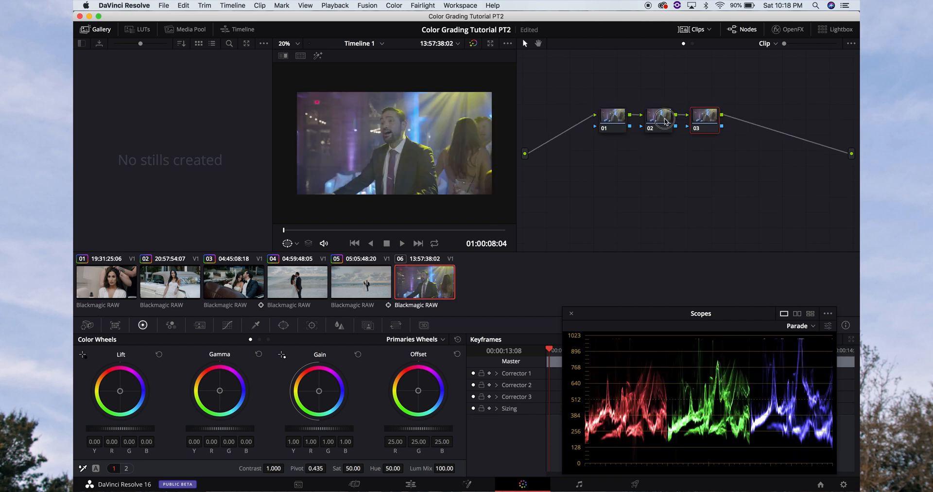
key(Up)
click(703, 117)
key(Down)
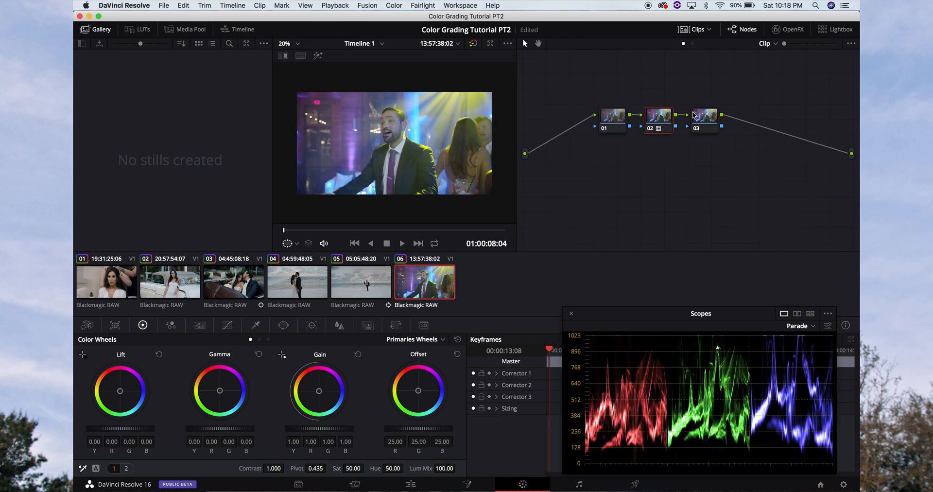
Lower node 01's master lift to -0.02 on a mid-clip frame of clip 06 and check it in full screen.
click(624, 117)
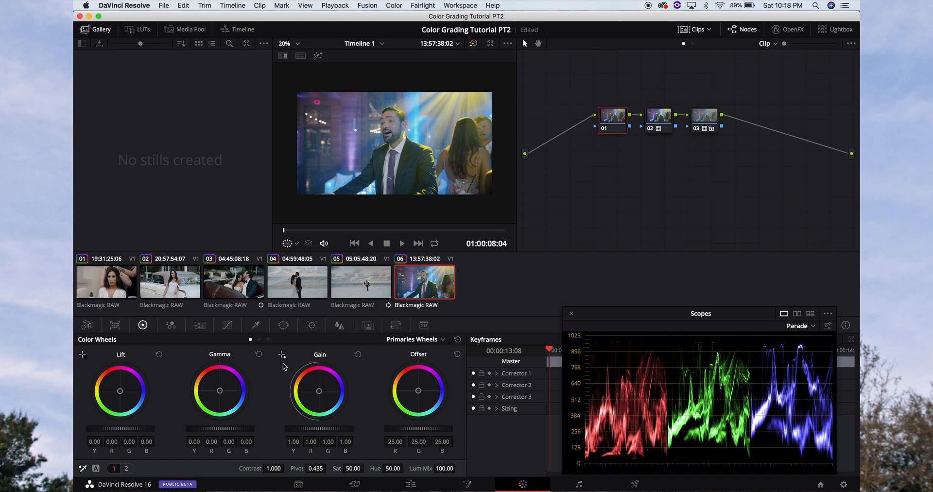
click(389, 229)
drag(389, 229, 361, 230)
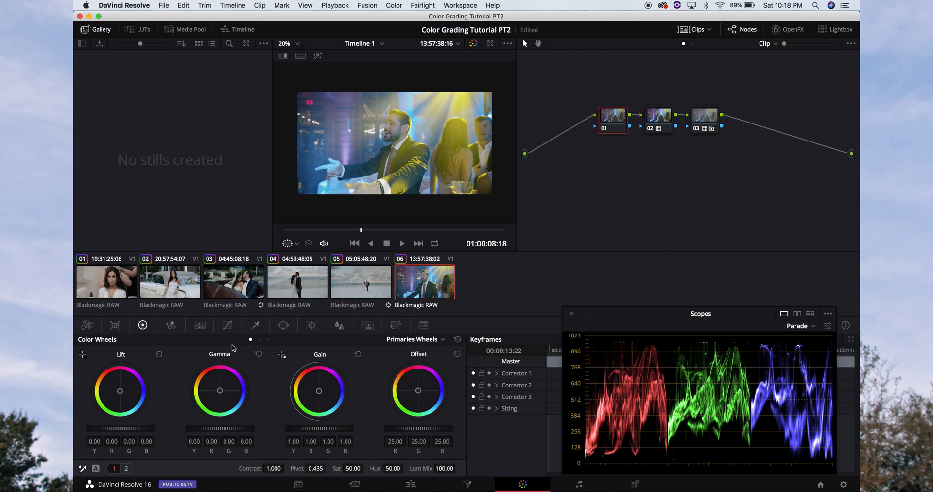
drag(122, 431, 94, 427)
key(super+f)
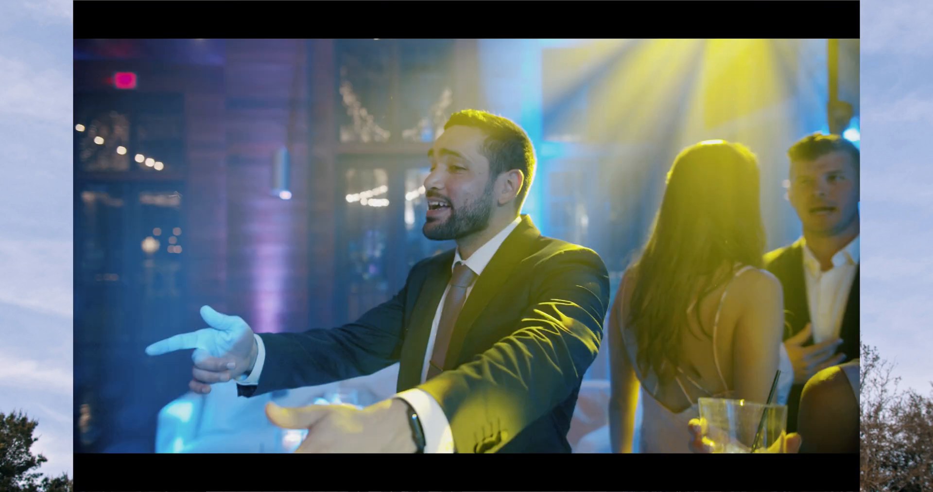
key(super+f)
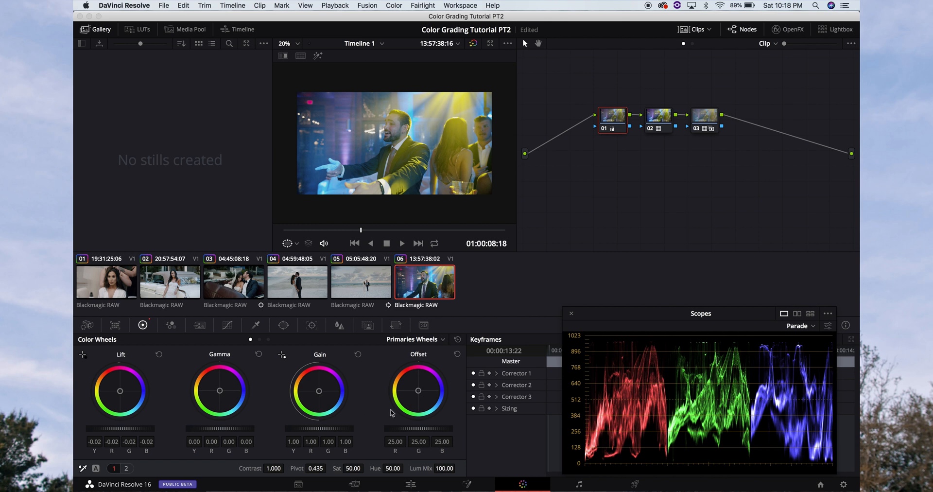
Lower node 01's master gain to 0.97 and review several frames of clip 06 in full screen.
mouse_move(324, 432)
mouse_down()
mouse_move(341, 429)
mouse_move(308, 430)
mouse_up()
key(super+f)
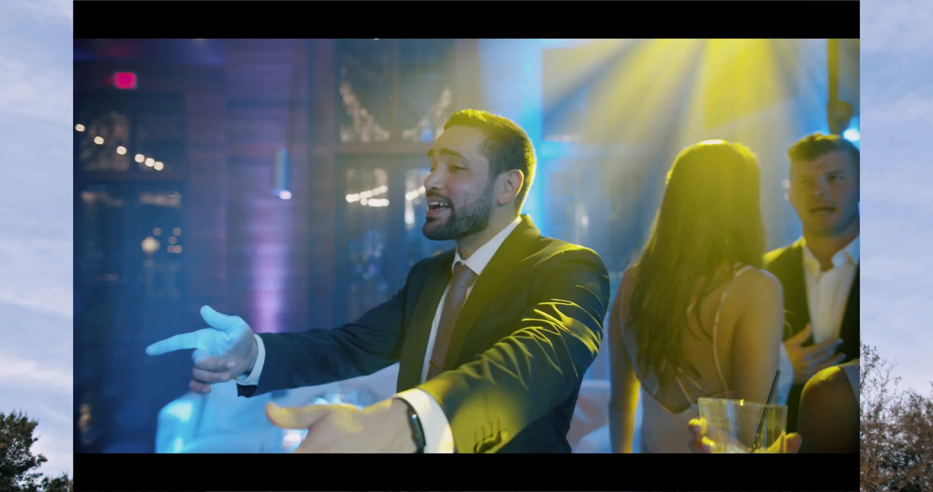
drag(524, 465, 586, 464)
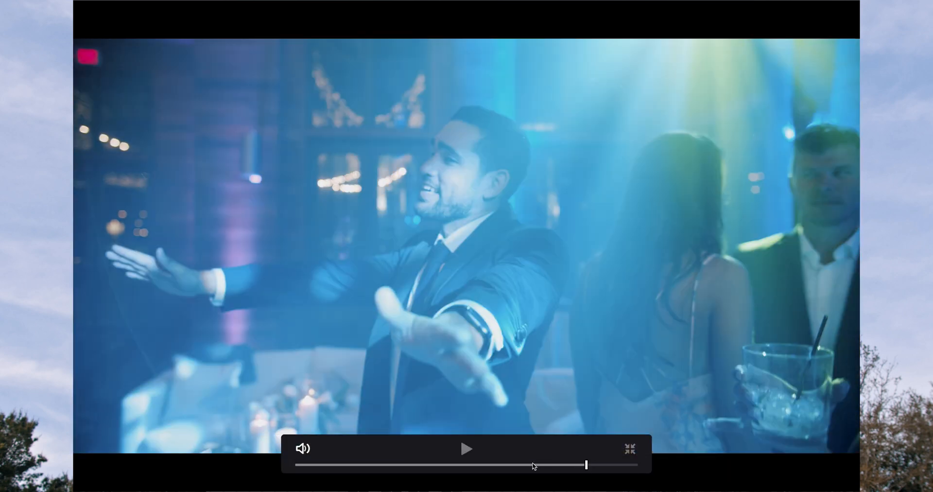
click(533, 462)
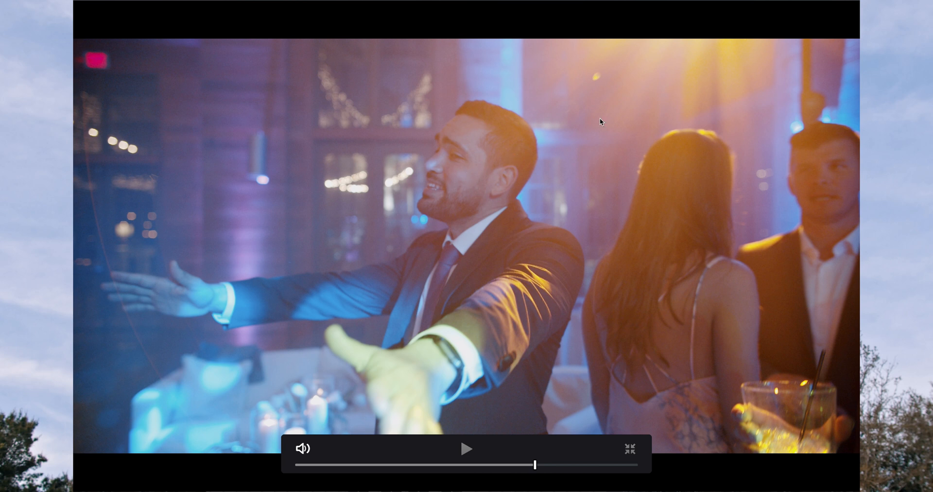
click(370, 464)
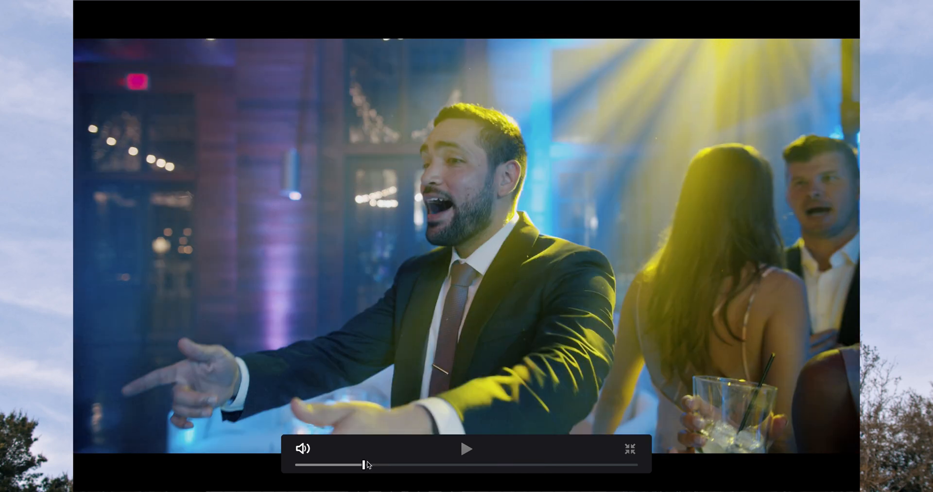
click(356, 464)
drag(356, 466, 346, 465)
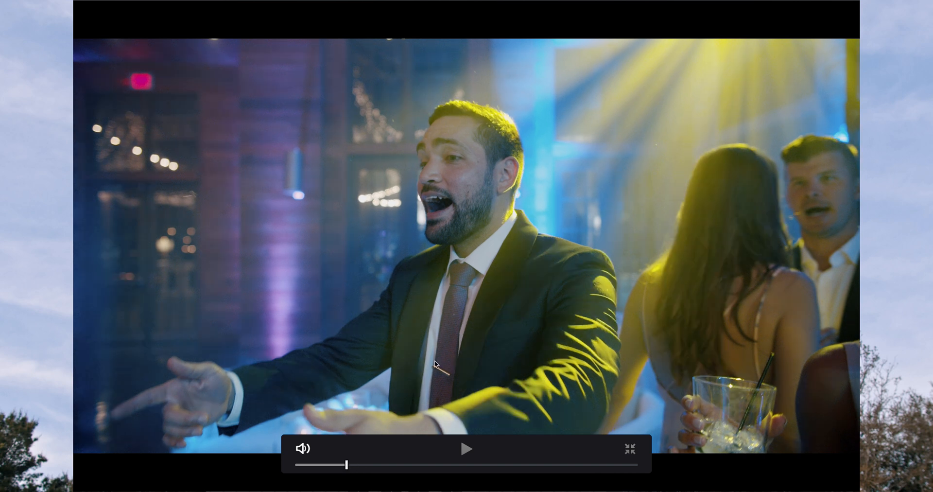
key(Escape)
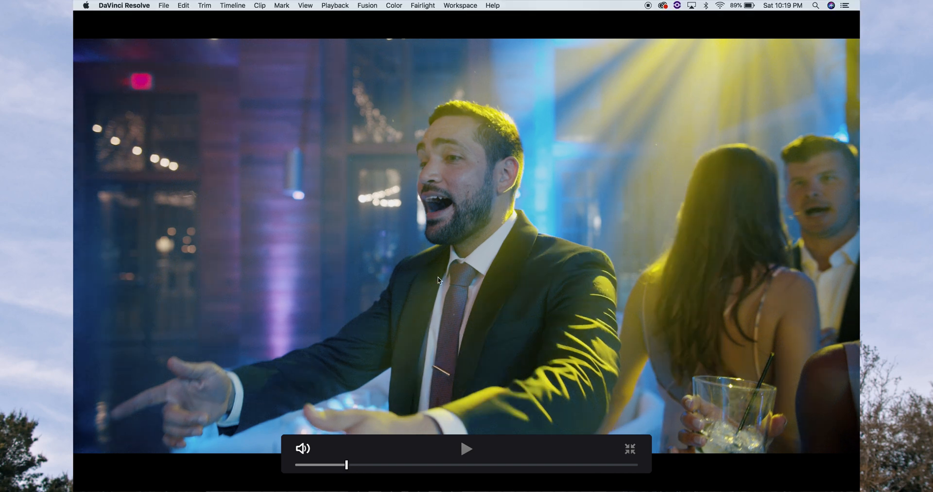
Set node 01's master lift to -0.03 and master gamma to 0.01, and check the frame in full screen.
drag(122, 430, 113, 430)
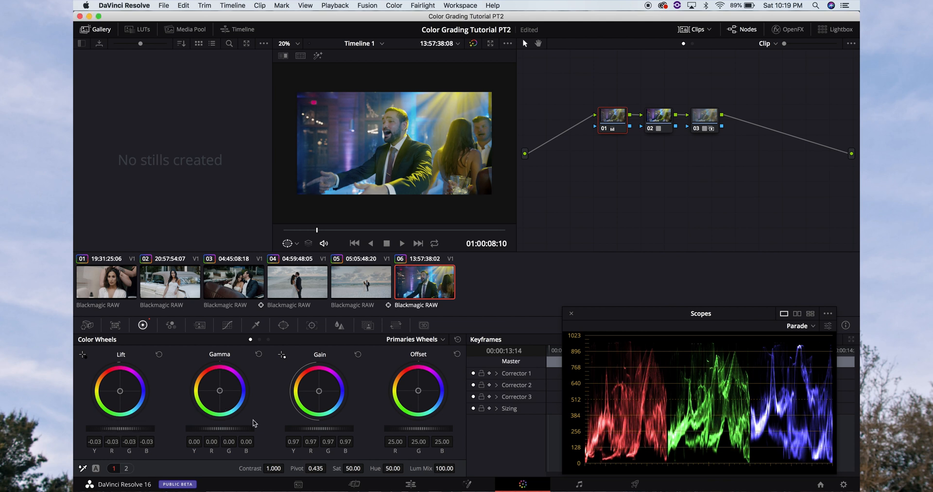
drag(252, 426, 237, 431)
key(super+f)
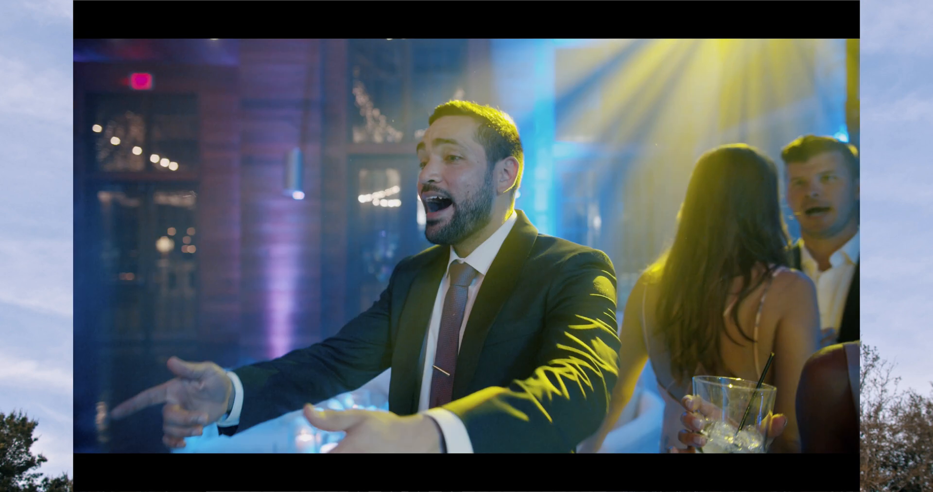
key(Escape)
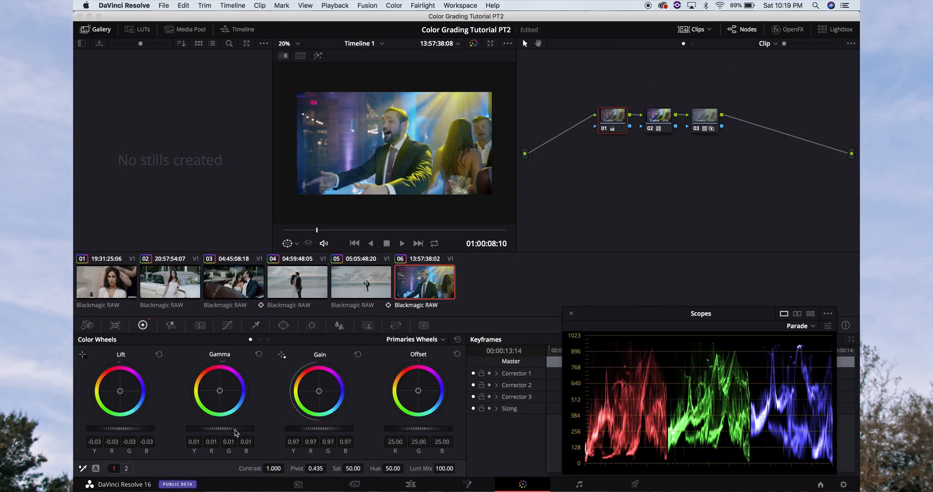
Add a serial node after node 03 and apply 3-frame temporal noise reduction with luma and chroma thresholds of 10.
click(706, 120)
key(alt+s)
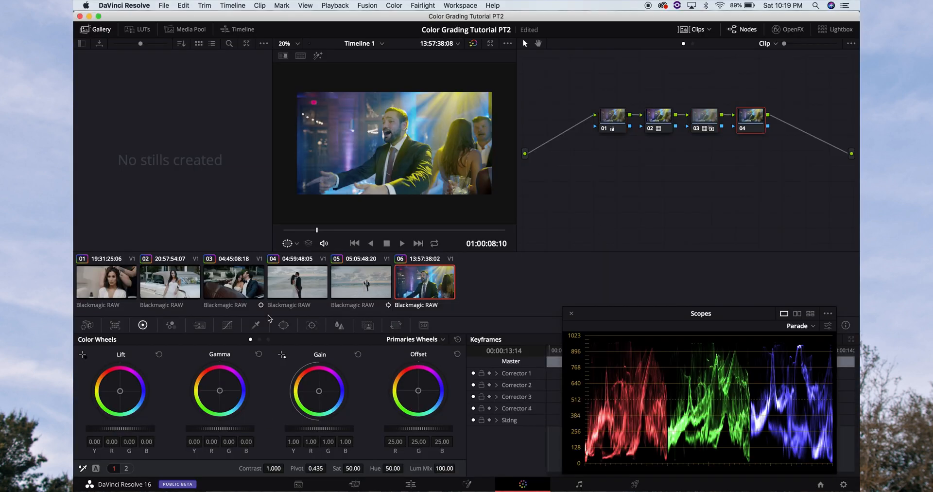
click(199, 325)
click(137, 366)
click(136, 409)
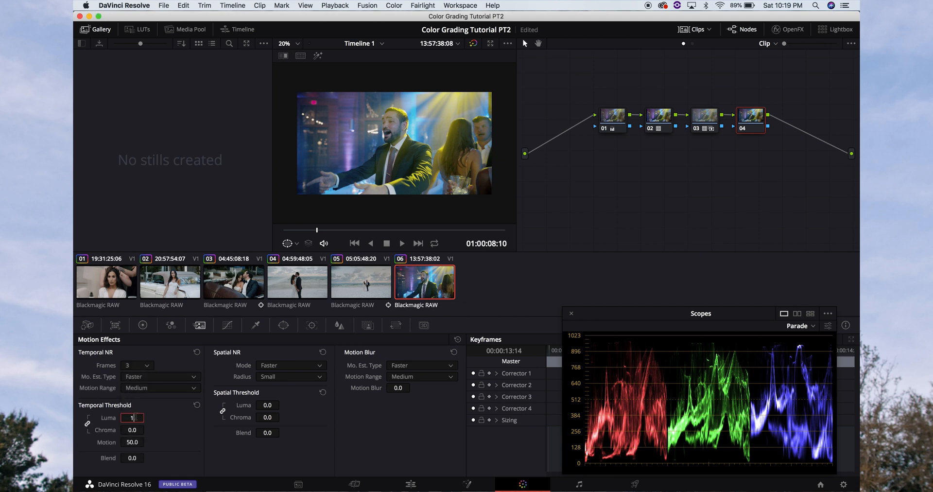
Check the noise reduction on several frames of clip 06, including in full screen.
key(super+f)
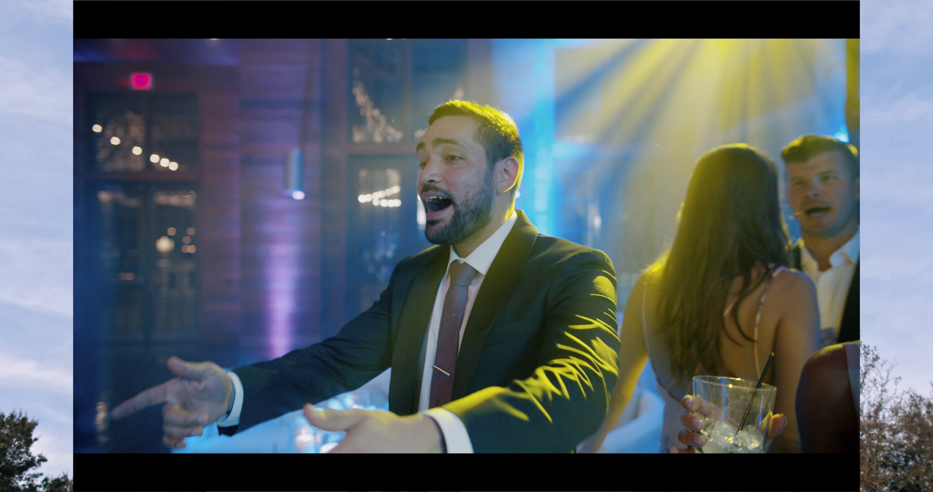
key(super+f)
click(466, 231)
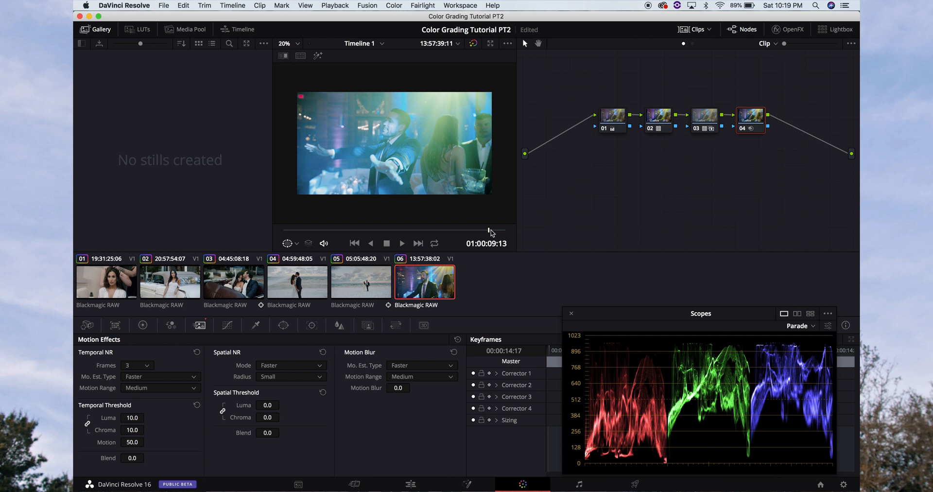
click(379, 230)
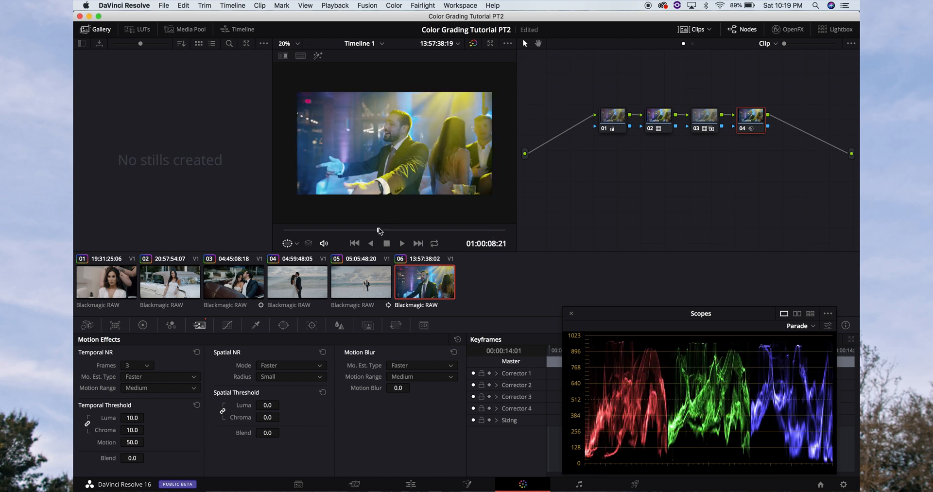
key(super+f)
key(super+f)
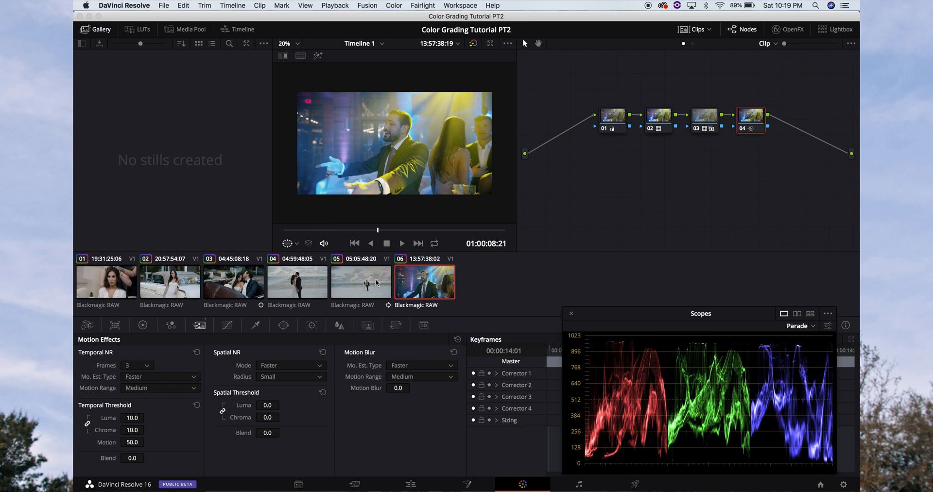
Examine clip 01's primary wheels on nodes 01 and 02 and view the graded shot in full screen.
click(112, 275)
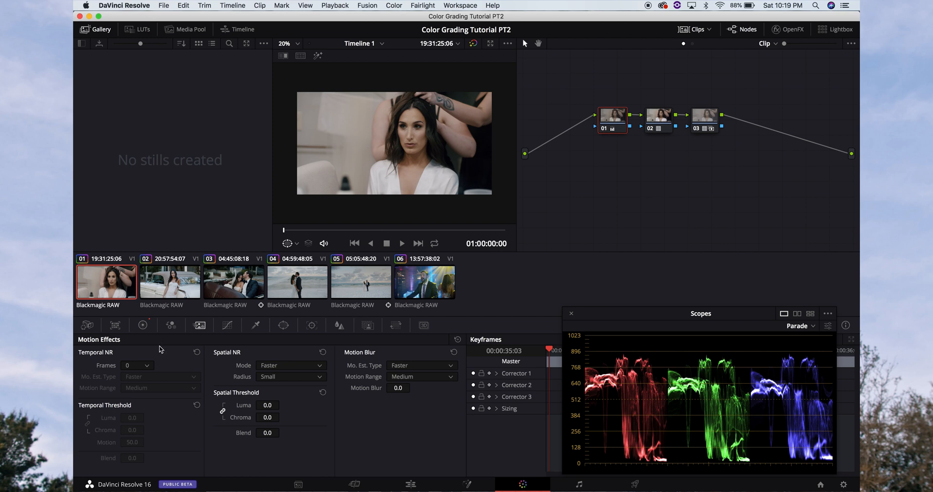
click(143, 325)
drag(205, 429, 218, 429)
key(super+f)
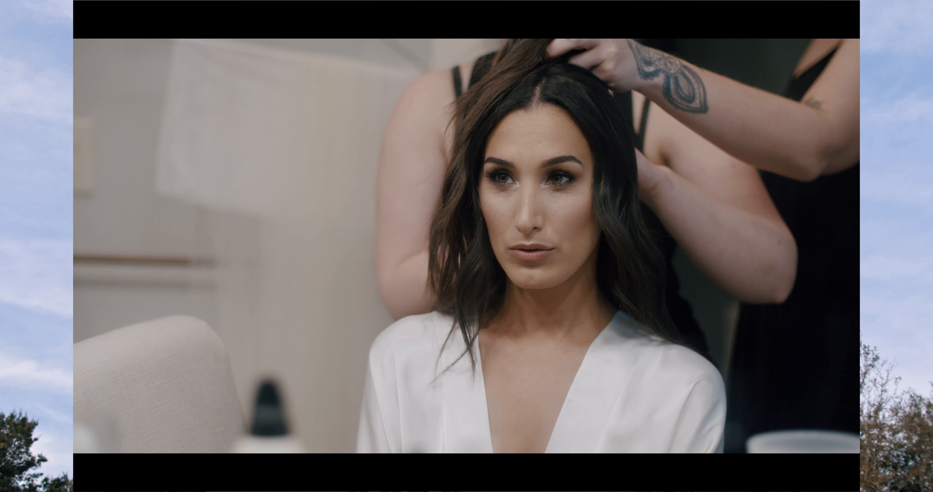
key(super+f)
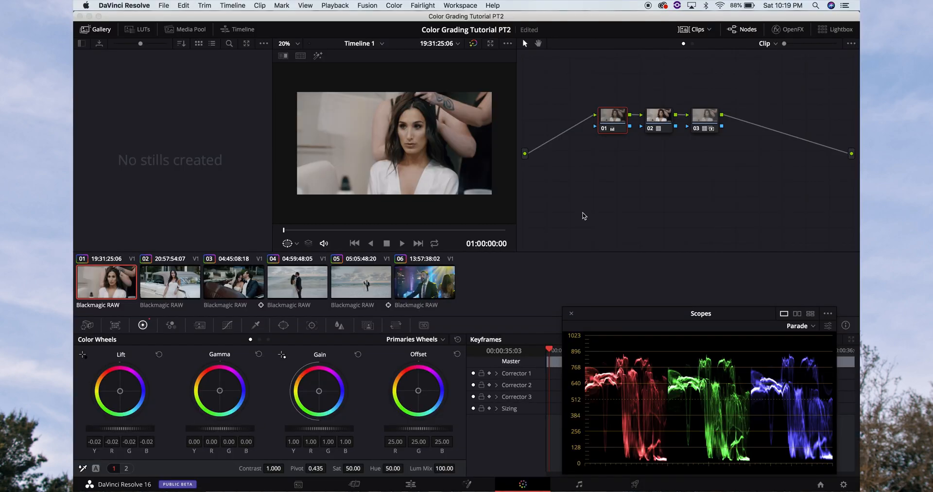
click(662, 114)
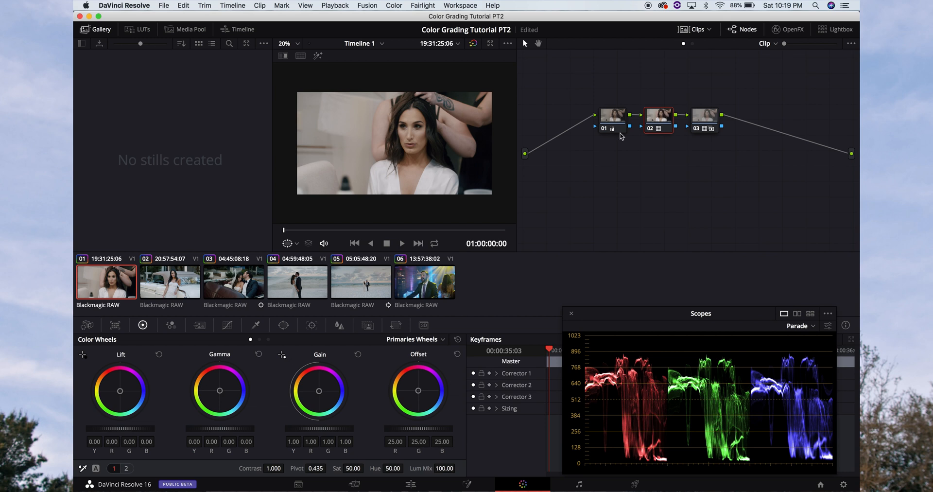
Compare clip 05 in full screen with node 03 temporarily disabled, and inspect the primary wheels of nodes 01 and 02.
click(376, 288)
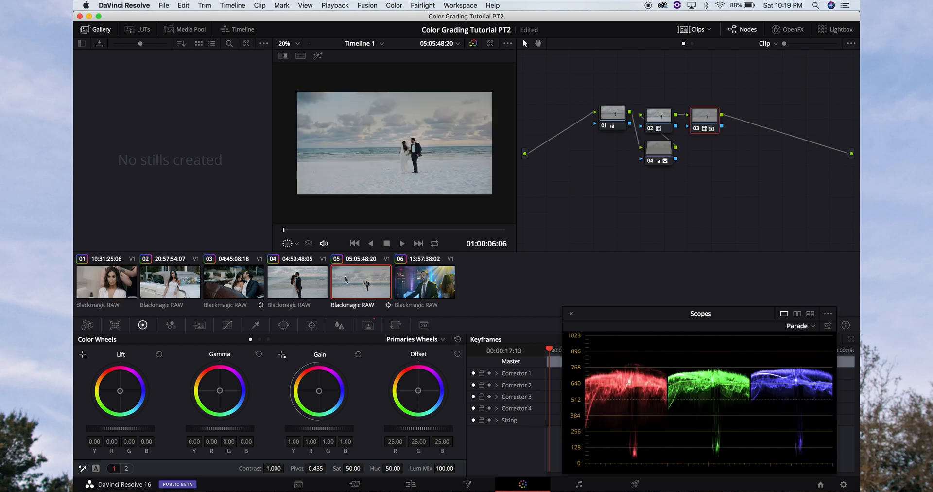
click(661, 115)
click(706, 117)
key(super+d)
key(super+f)
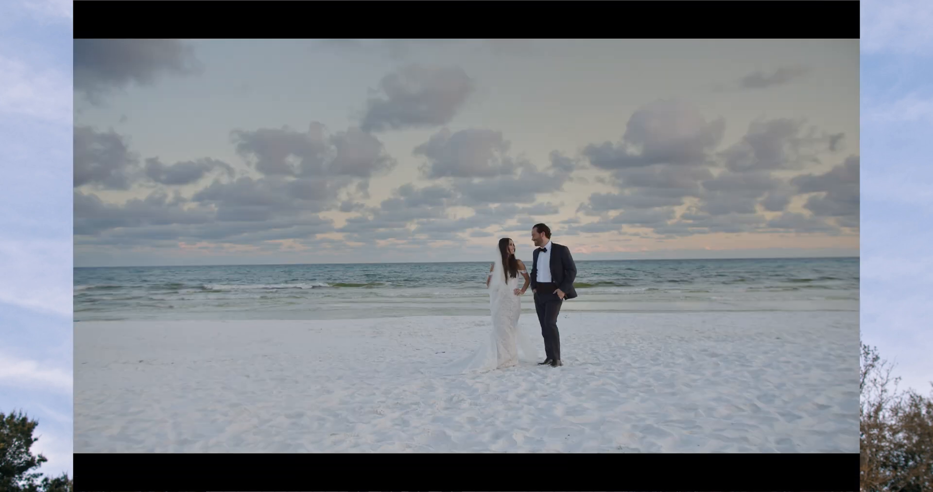
key(super+f)
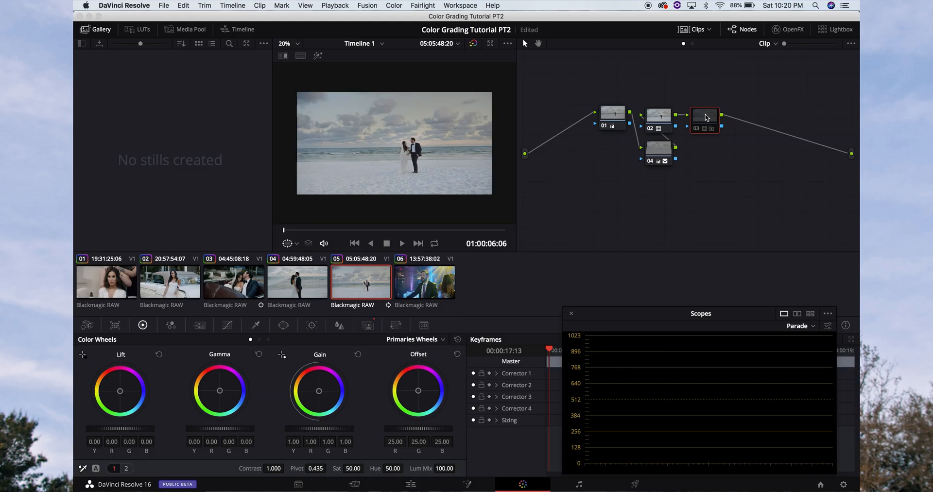
click(659, 116)
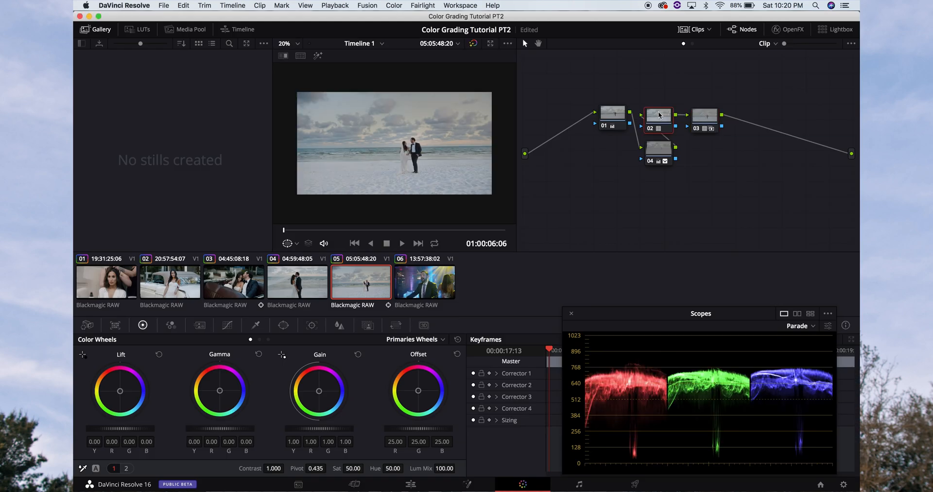
click(614, 117)
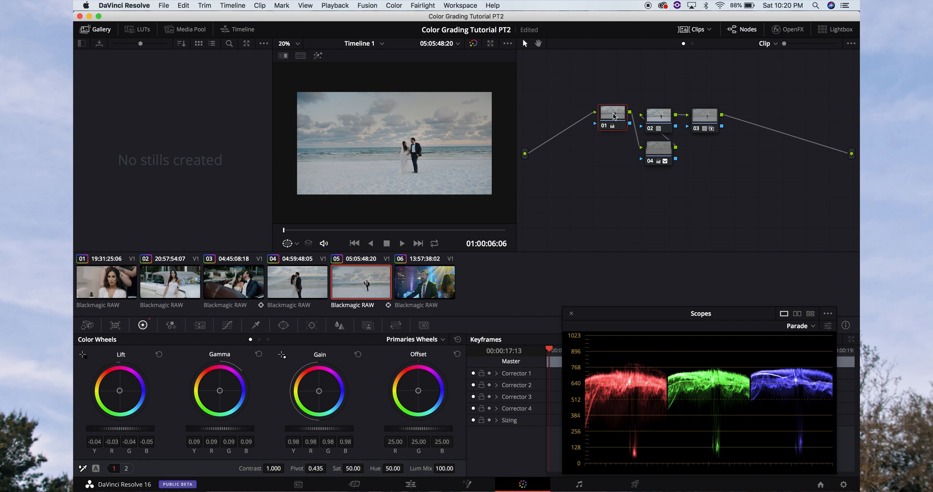
click(659, 120)
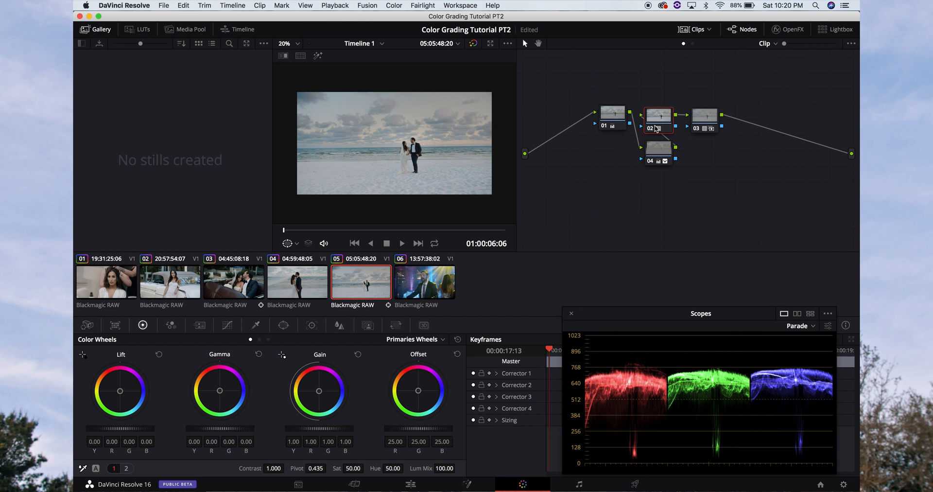
Select node 02 on clip 06 and review the finished grade in full screen.
click(423, 292)
click(656, 119)
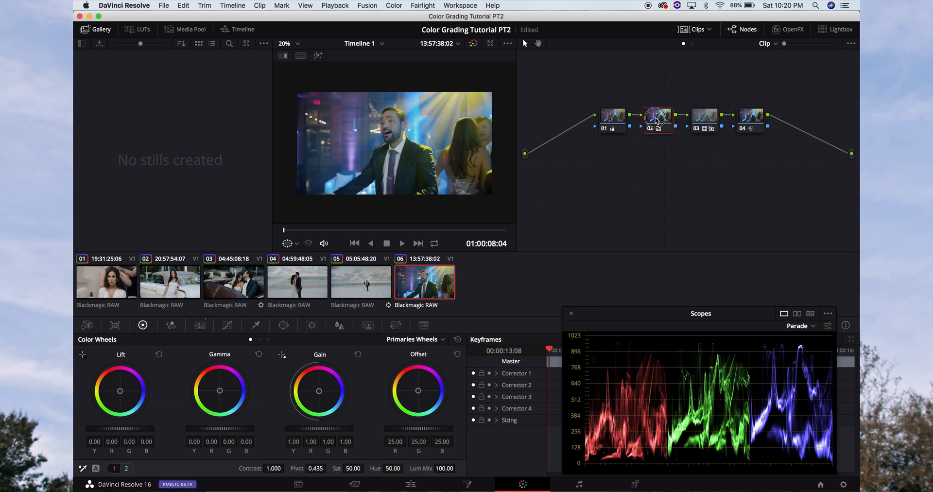
key(super+f)
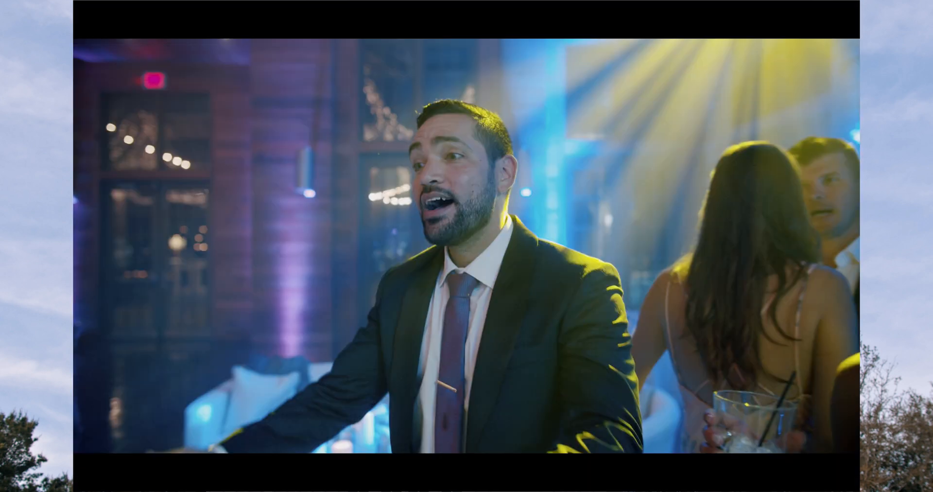
key(super+f)
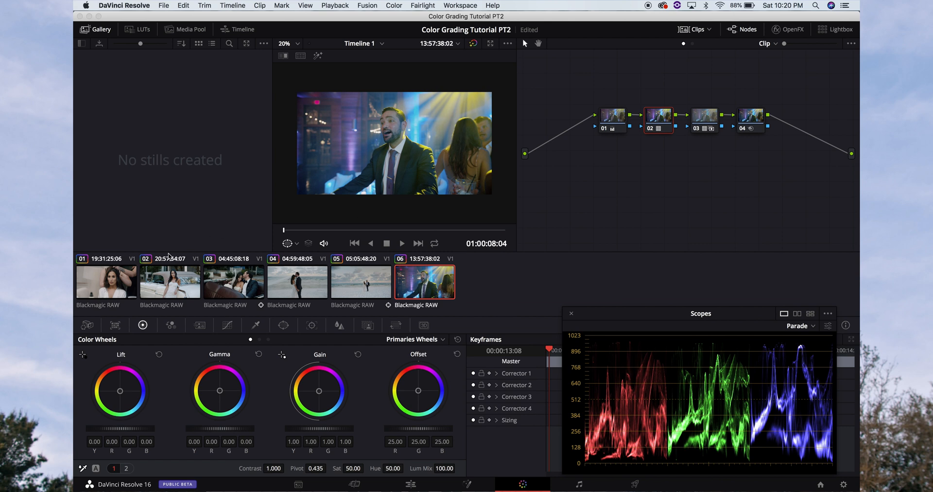
Try the Interstellar - Rec709 favorite LUT on node 03 of clip 01 and check the shot in full screen.
click(125, 284)
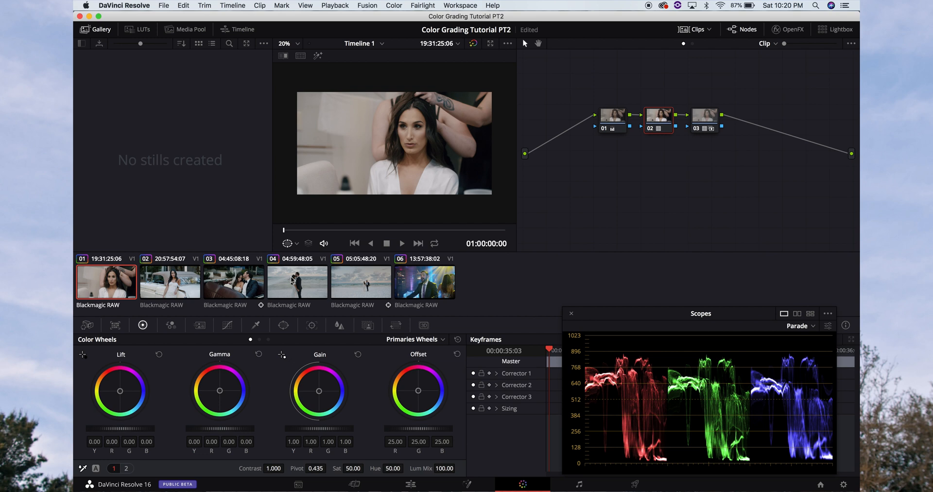
click(708, 119)
right_click(708, 119)
mouse_move(742, 231)
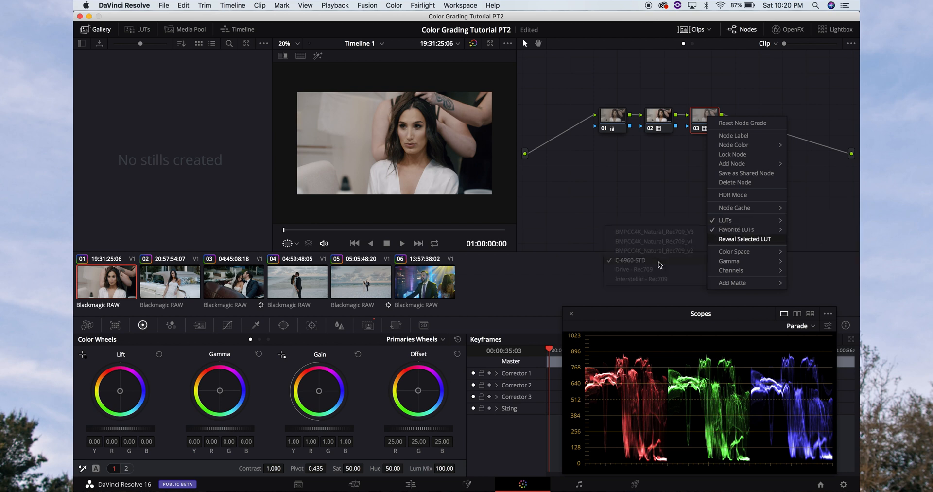
click(641, 279)
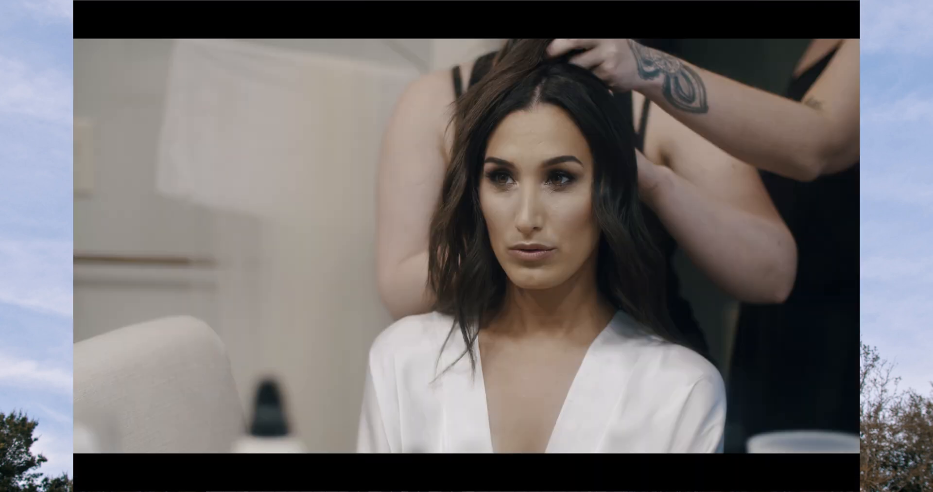
key(Escape)
Try the Drive - Rec709 favorite LUT on clip 01's node 03 and compare it in full screen.
right_click(698, 120)
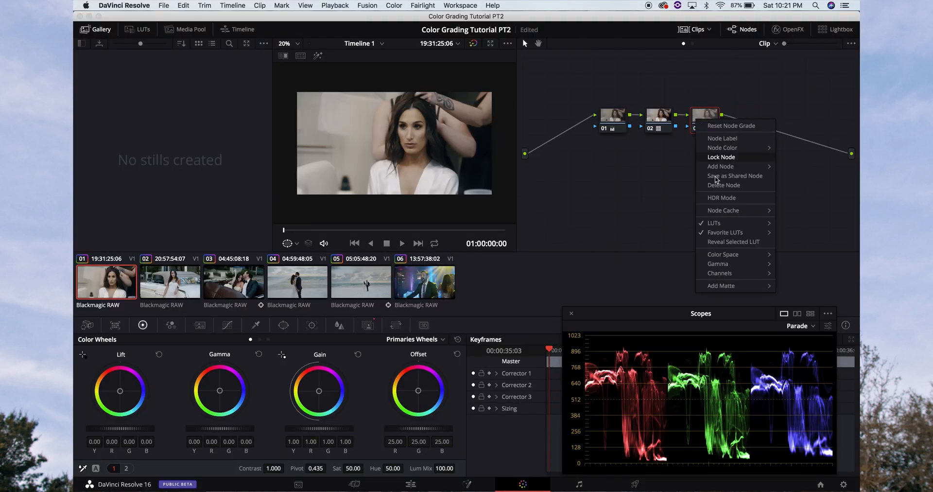
mouse_move(694, 238)
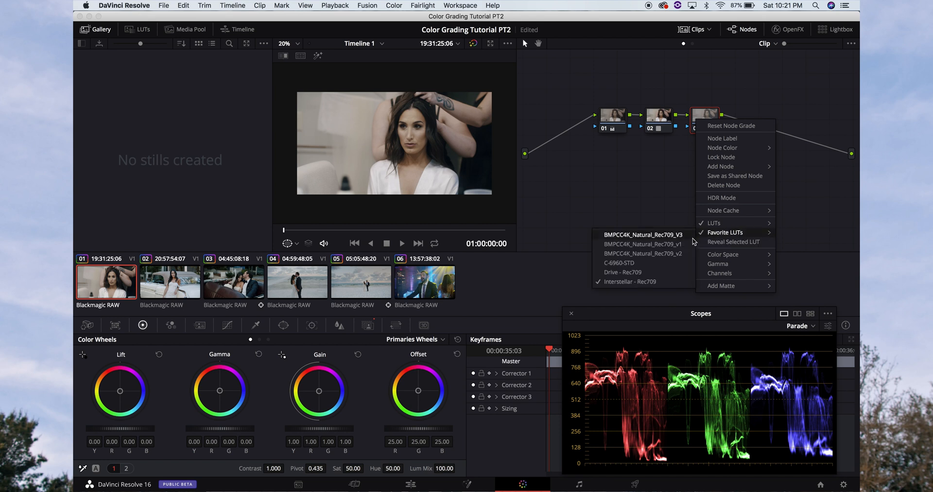
click(642, 273)
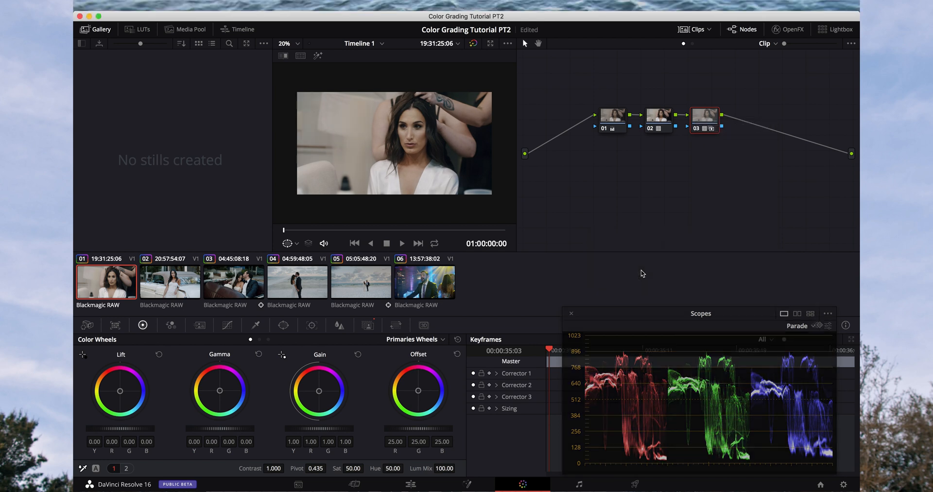
key(super+f)
key(super+f)
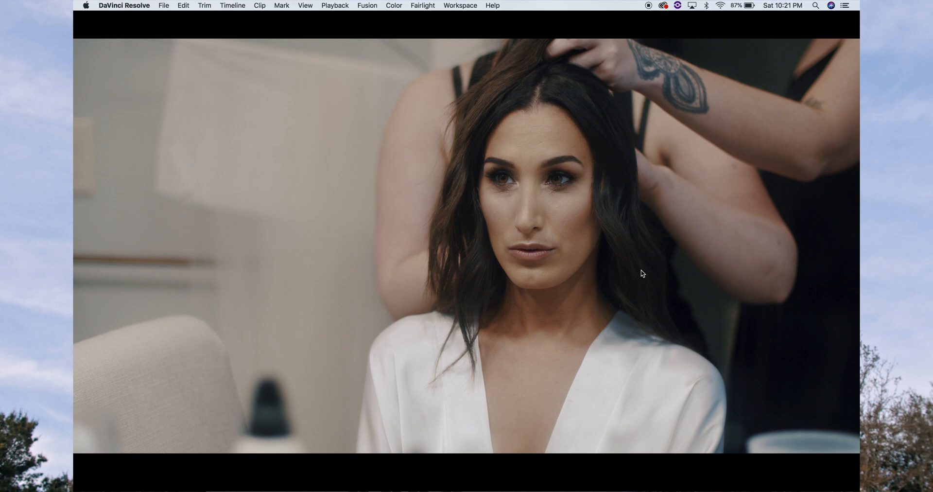
Set the key output gain of clip 01's node 03 to 0.700.
click(368, 325)
click(361, 415)
key(BackSpace)
text(.7)
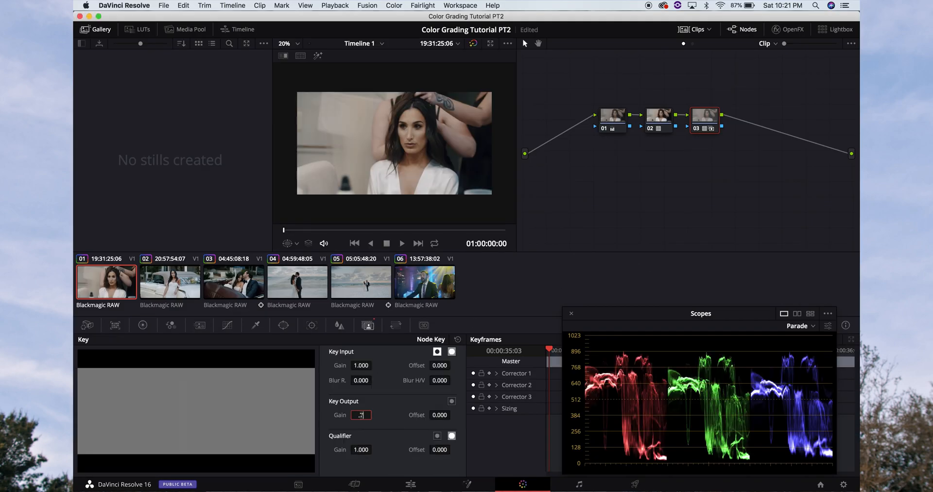
text(5)
key(Return)
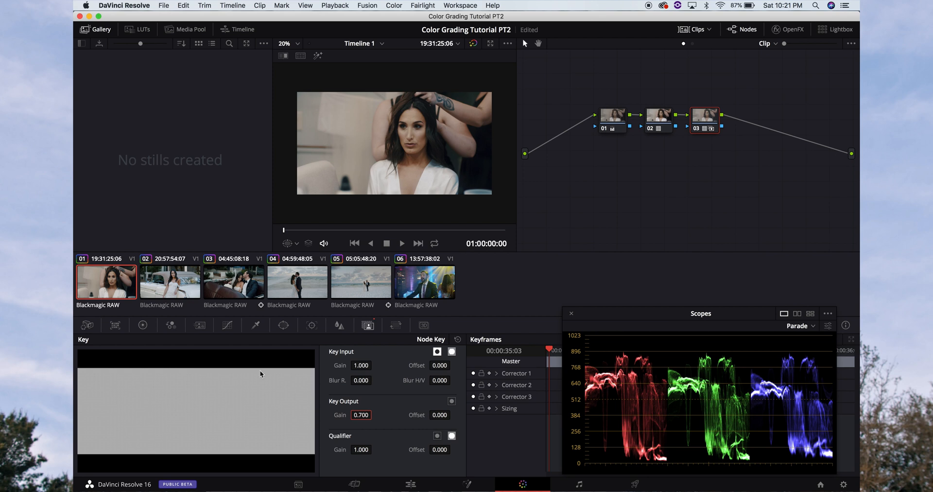
Set clip 01's Camera Raw color temperature to 3300 and check the shot in full screen.
click(88, 326)
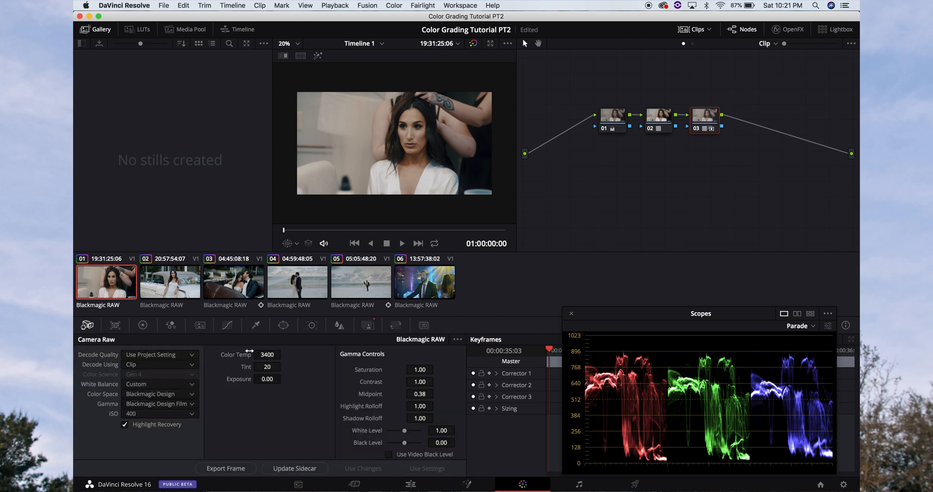
click(273, 355)
text(4200)
key(Return)
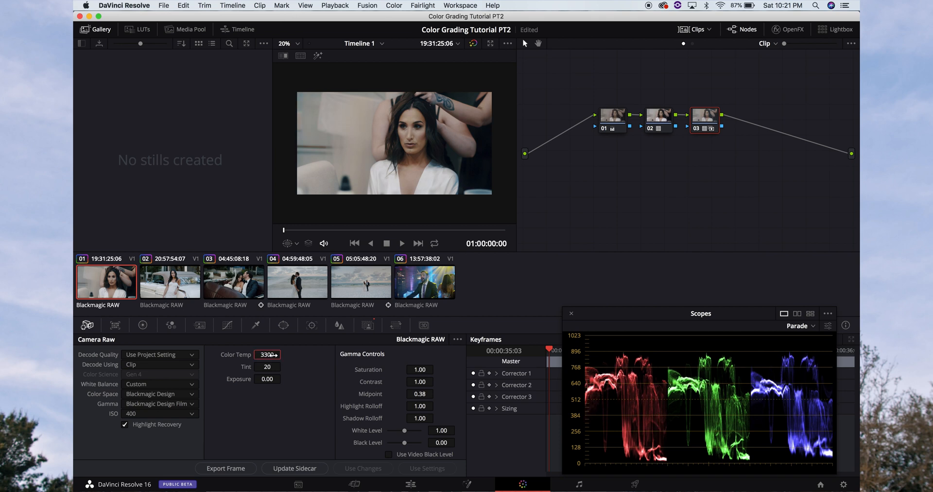
key(shift+f)
key(shift+f)
Raise the gamma of clip 01's node 03 to 0.01 and view the shot in full screen.
click(142, 325)
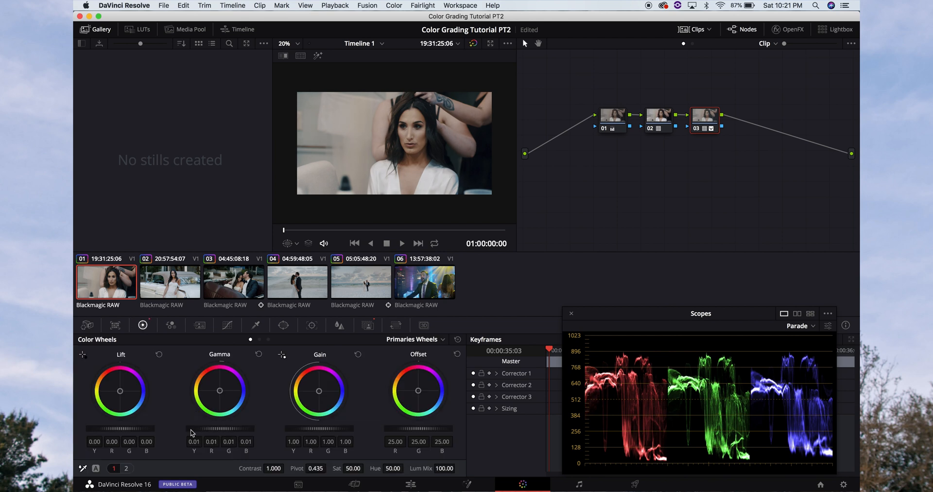
key(shift+f)
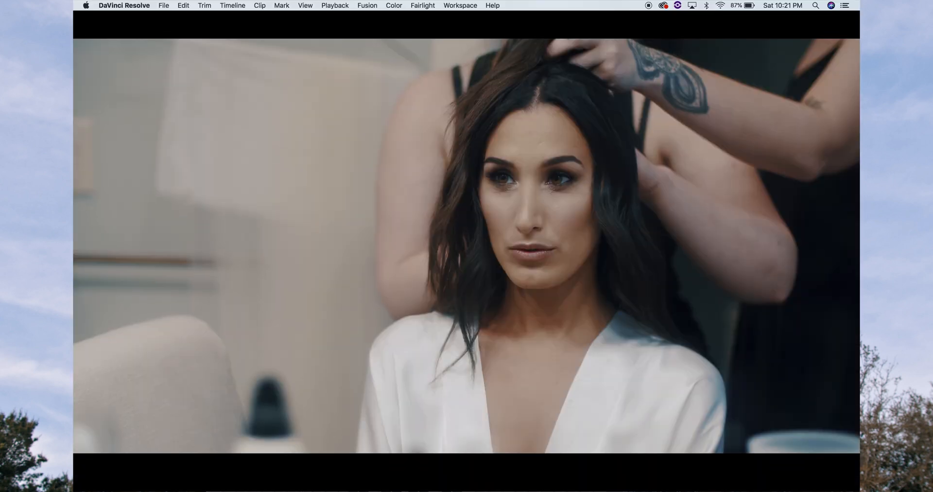
key(shift+f)
Set the key output gain of clip 01's node 03 to 0.500 and check the shot in full screen.
click(368, 325)
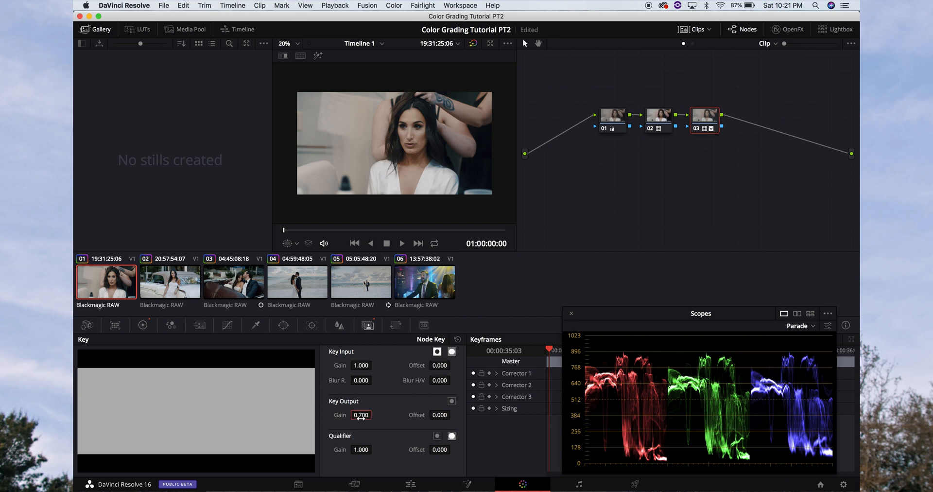
text(.5)
key(Return)
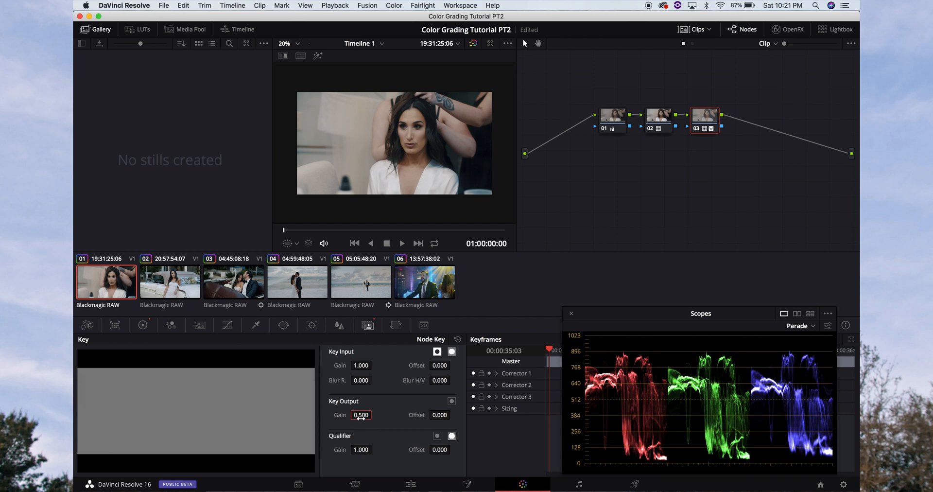
key(super+f)
key(super+f)
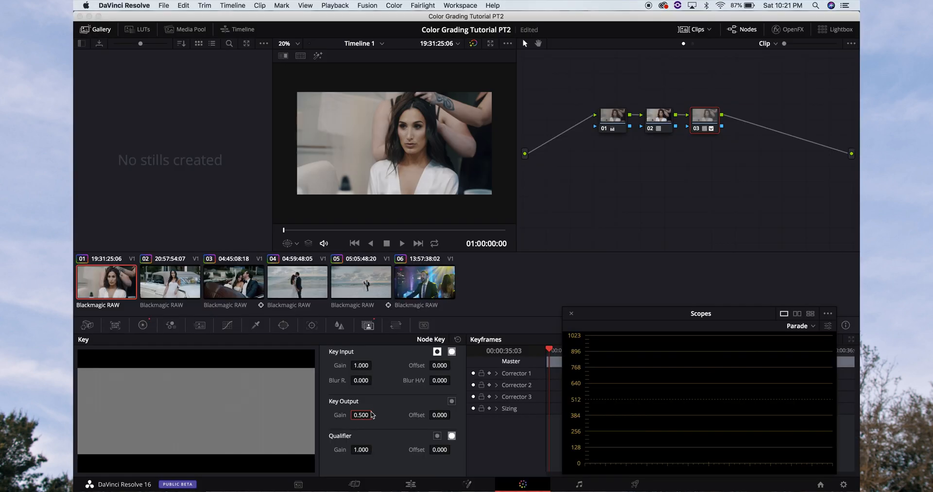
Apply the C-6960-STD favorite LUT to node 03 of clip 01.
right_click(703, 117)
mouse_move(725, 229)
click(658, 259)
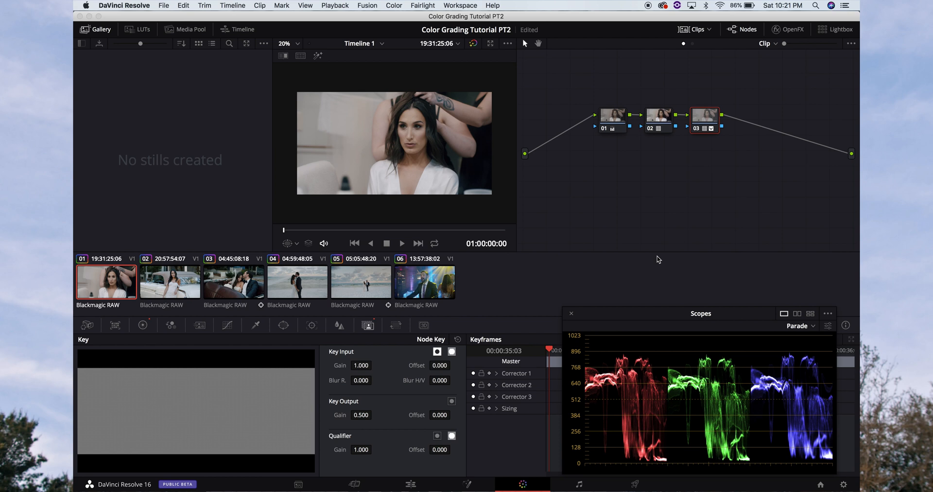
Compare the grades of clips 02, 03 and 04 in the viewer.
click(186, 286)
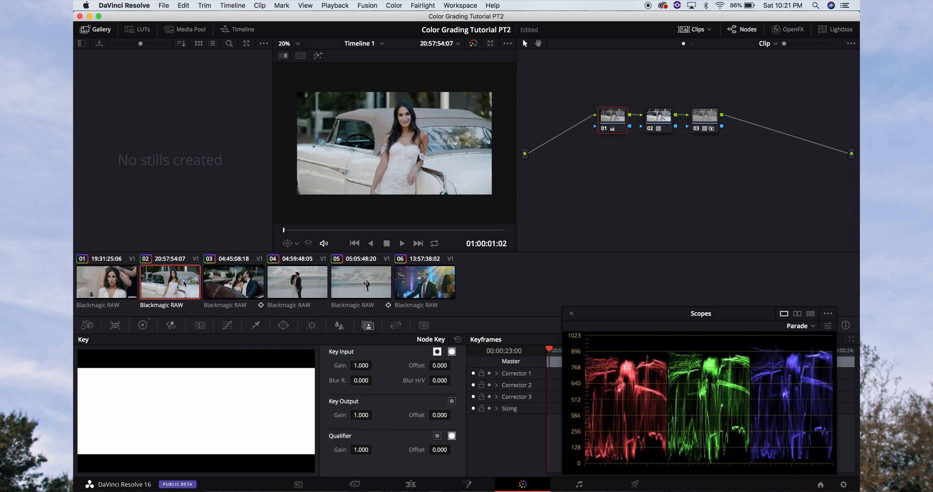
click(233, 283)
click(286, 290)
click(248, 285)
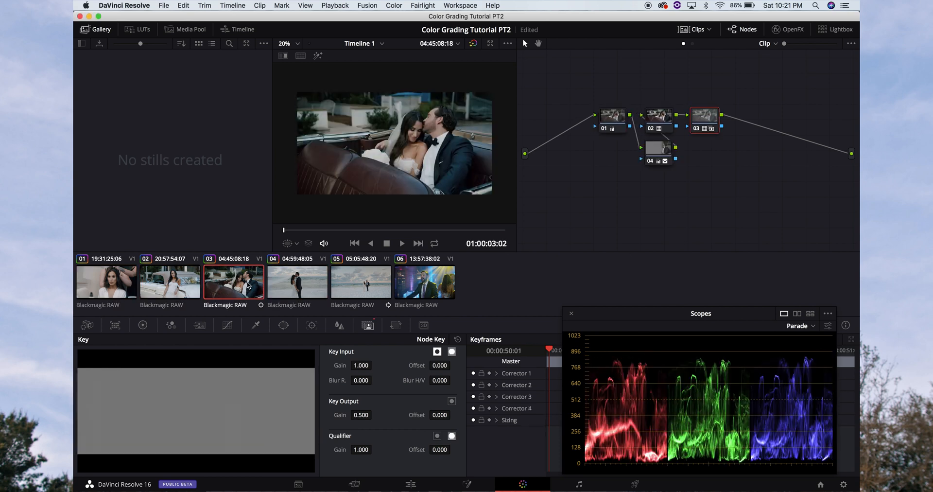
Raise the gamma on node 01 of clip 04 to 0.07, check it in full screen, and look over clips 05 and 06.
click(298, 286)
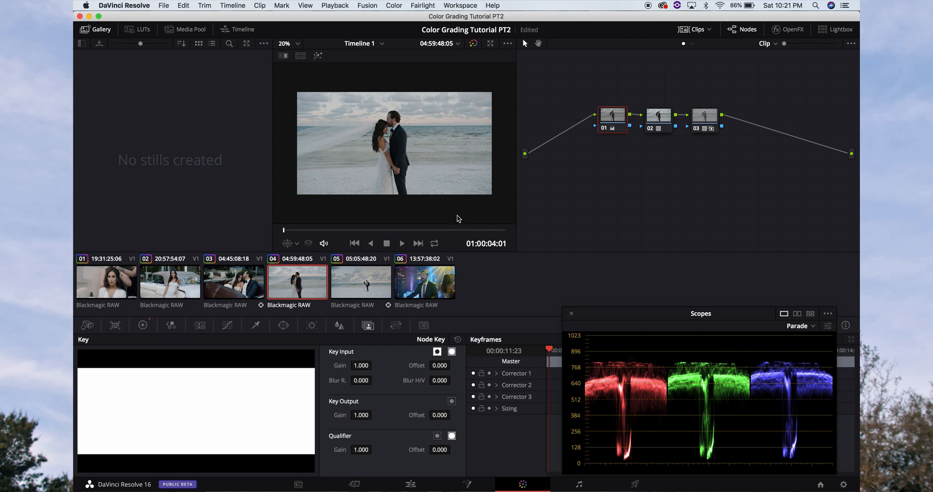
click(143, 325)
mouse_move(203, 431)
mouse_down()
mouse_move(223, 431)
mouse_move(211, 431)
mouse_up()
key(super+f)
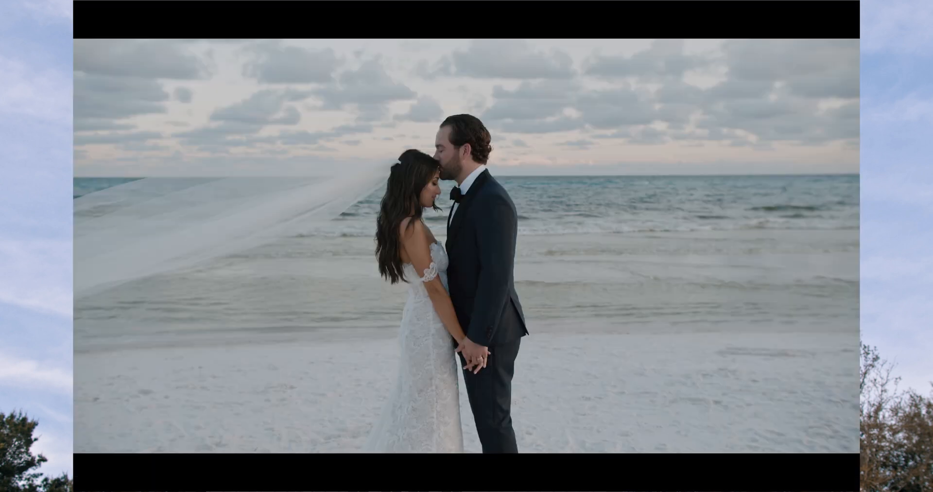
key(super+f)
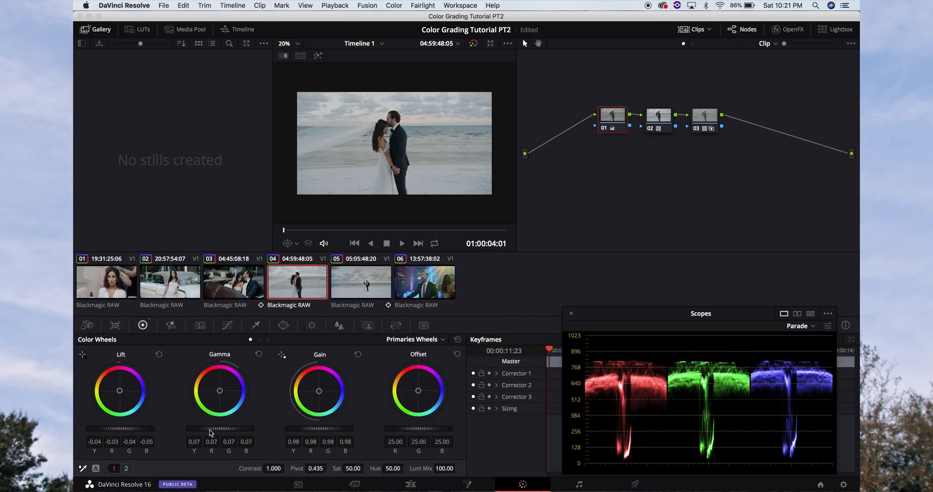
click(370, 280)
click(416, 291)
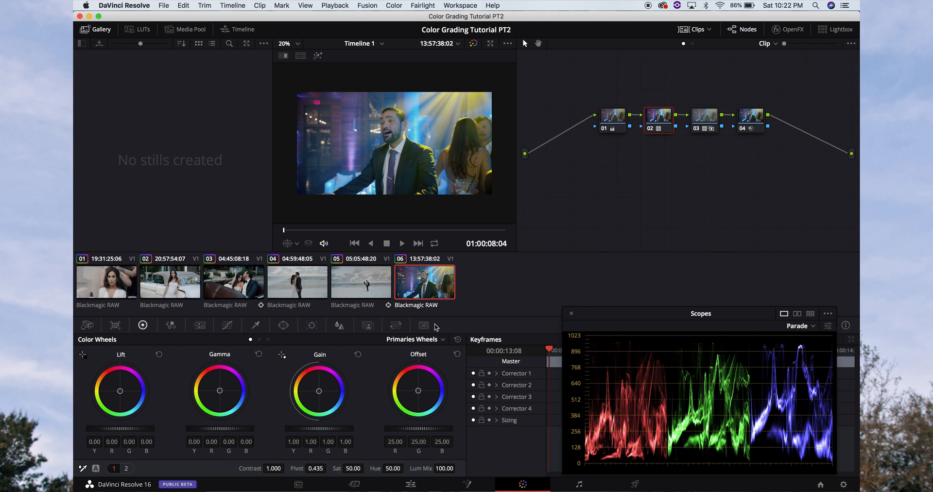
Switch to the Edit page and close the Scopes window so the whole timeline is visible.
key(shift+4)
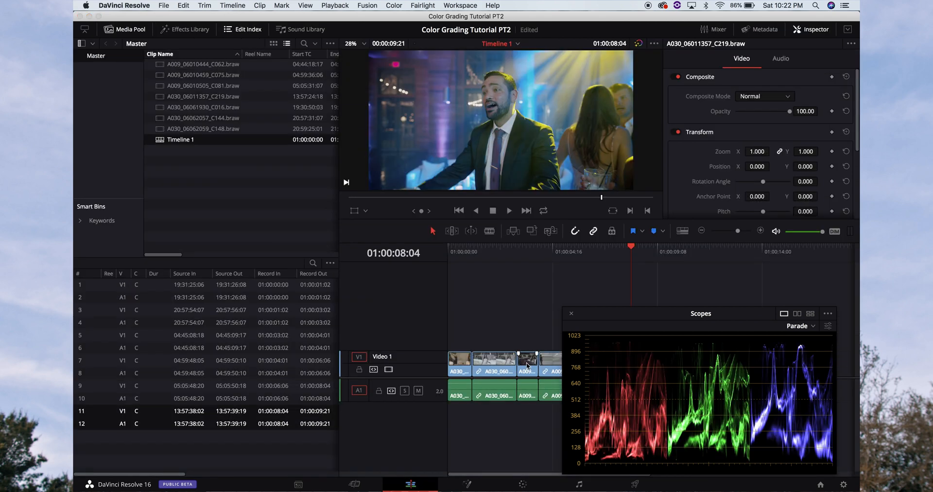
click(572, 314)
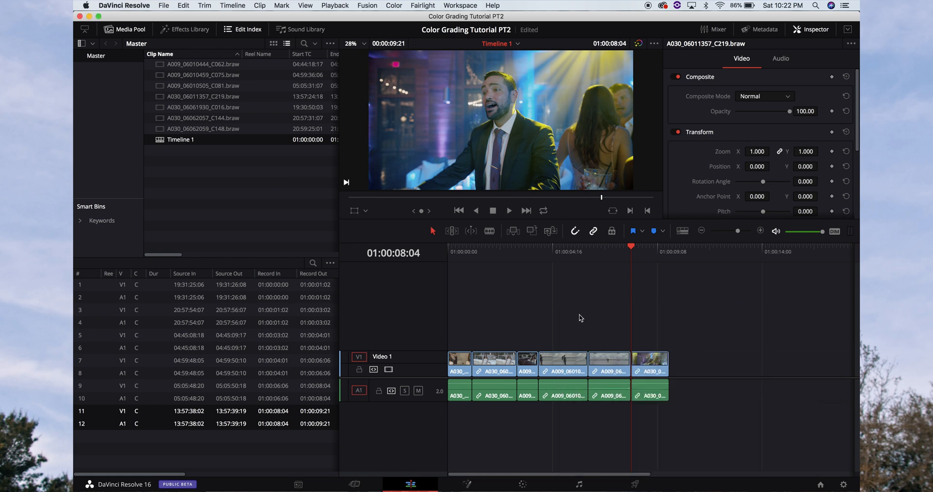
key(super+minus)
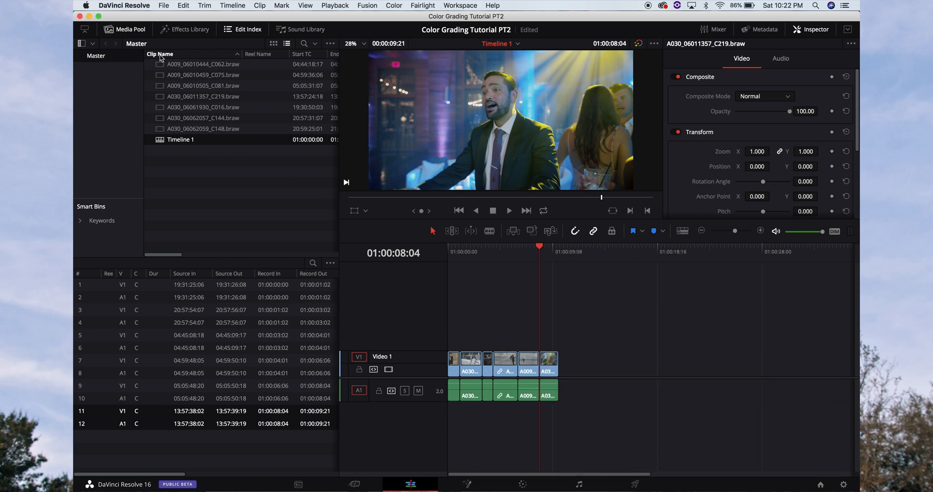
Add an Adjustment Clip on Video 2 spanning all six clips, from 01:00:00:00 to 01:00:09:21, and select it.
click(196, 31)
click(100, 119)
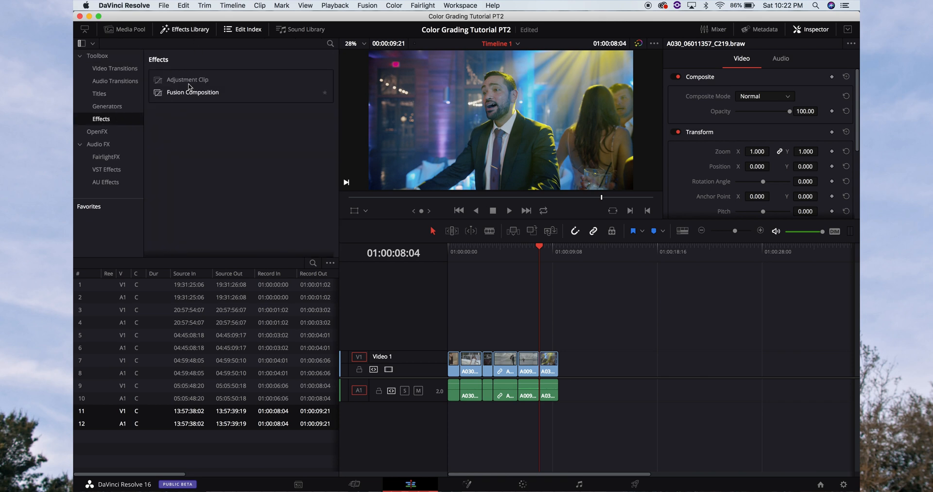
drag(188, 81, 558, 335)
click(506, 251)
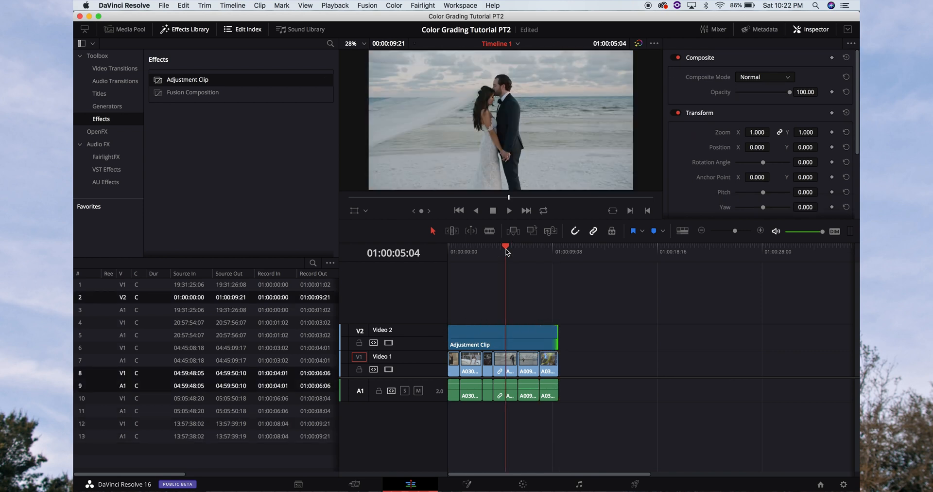
click(517, 342)
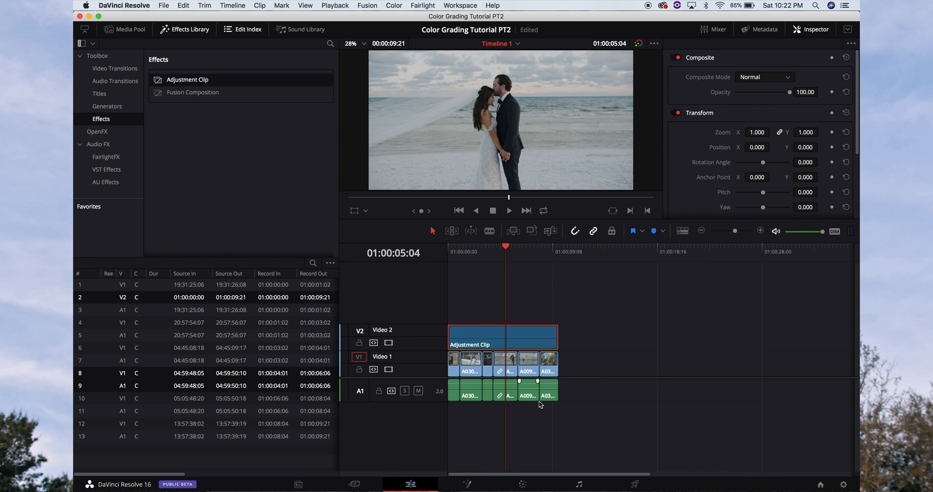
Add two serial nodes to the adjustment clip on the Color page, viewing the frame at 01:00:02:07.
click(474, 252)
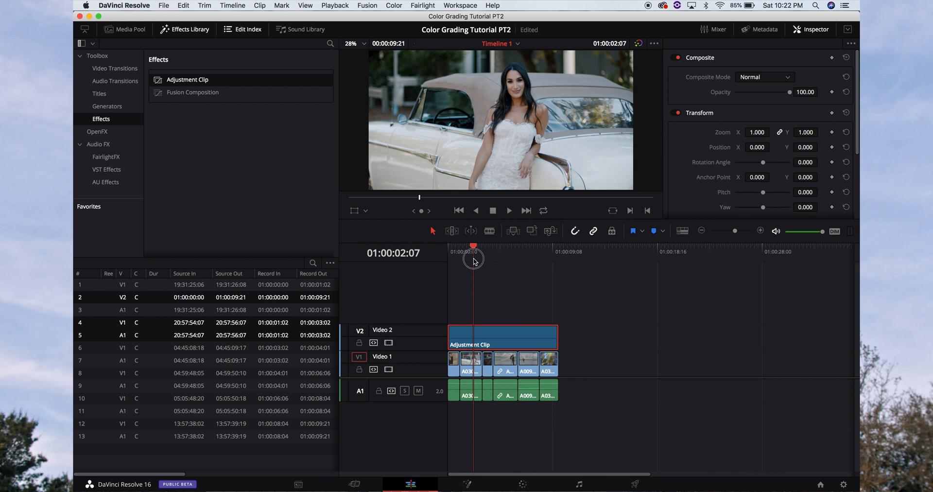
click(529, 484)
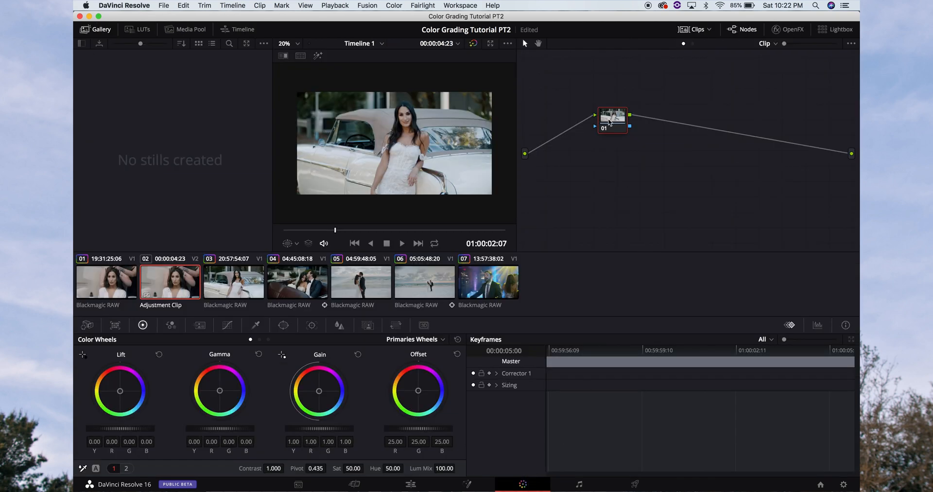
key(alt+s)
key(alt+s)
Apply the FilmConvert Pro 2.20 OpenFX effect to node 02 of the adjustment clip.
click(657, 119)
click(776, 31)
scroll(758, 214, down, 10)
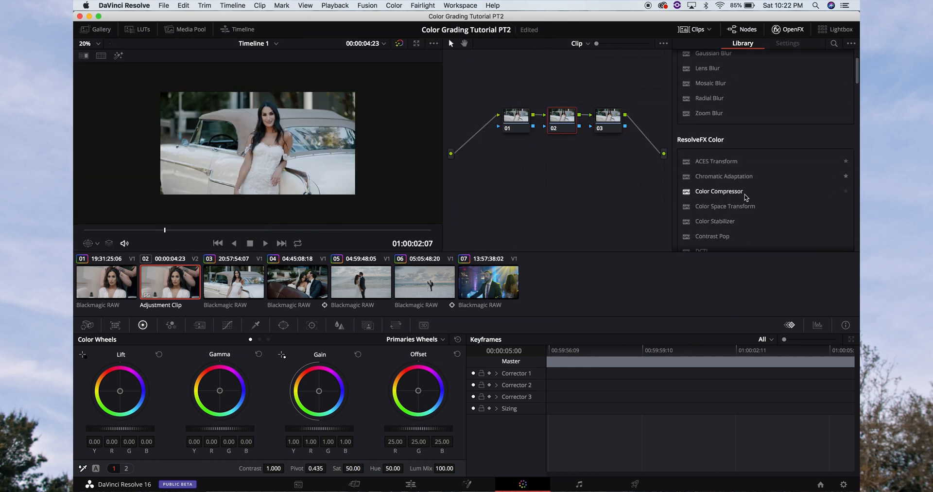
scroll(746, 197, down, 15)
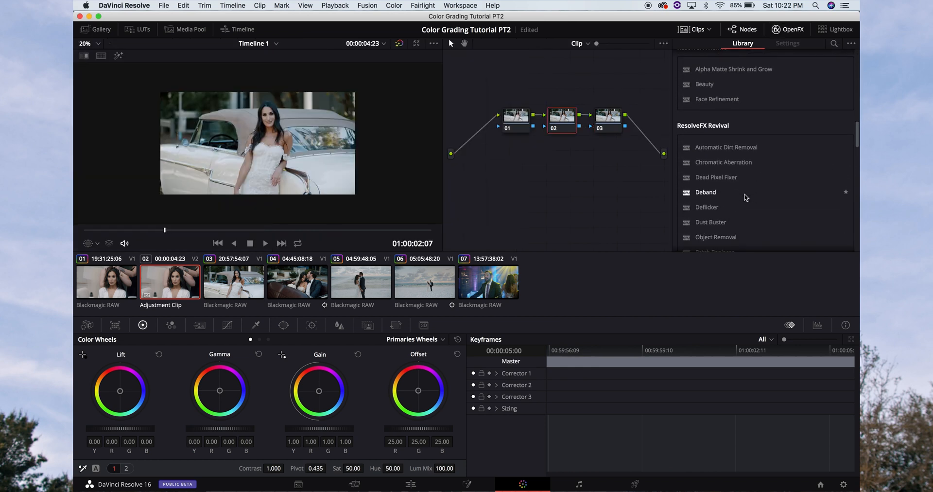
scroll(746, 197, down, 15)
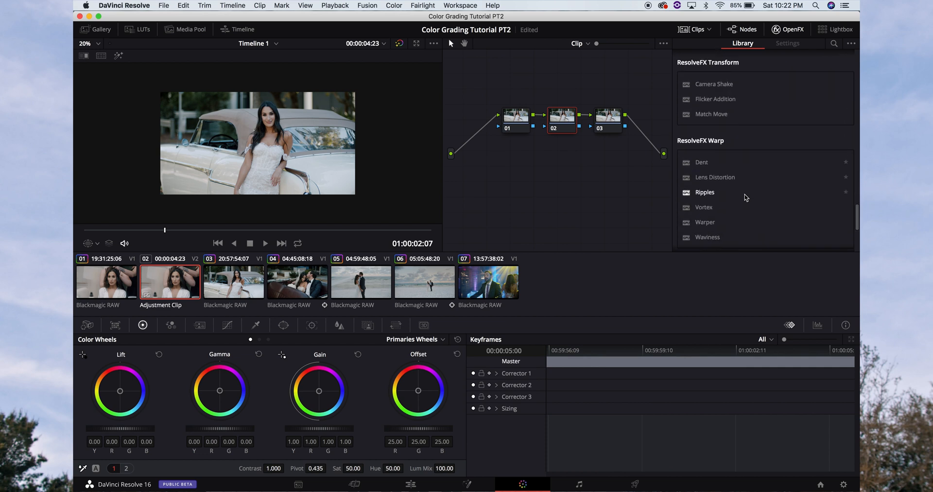
drag(720, 141, 562, 117)
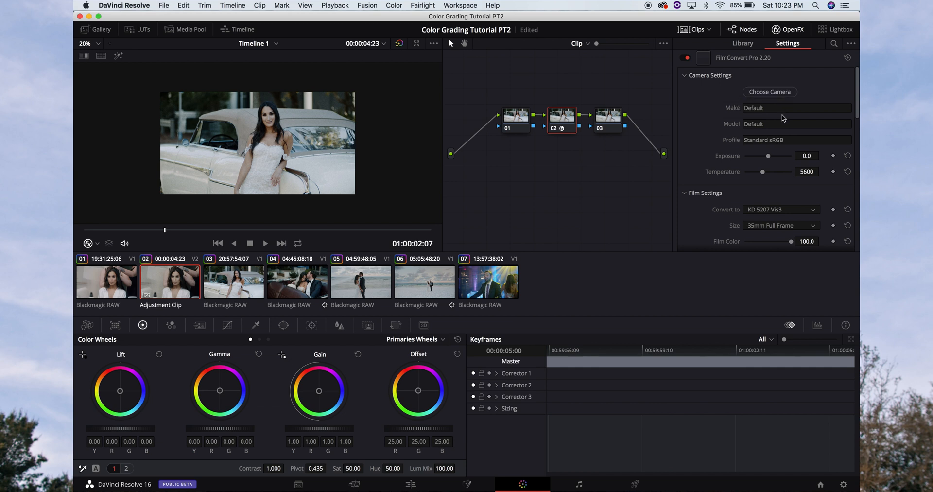
Set the film stock of the FilmConvert effect on node 02 to FJ 8543 VD.
scroll(783, 117, down, 3)
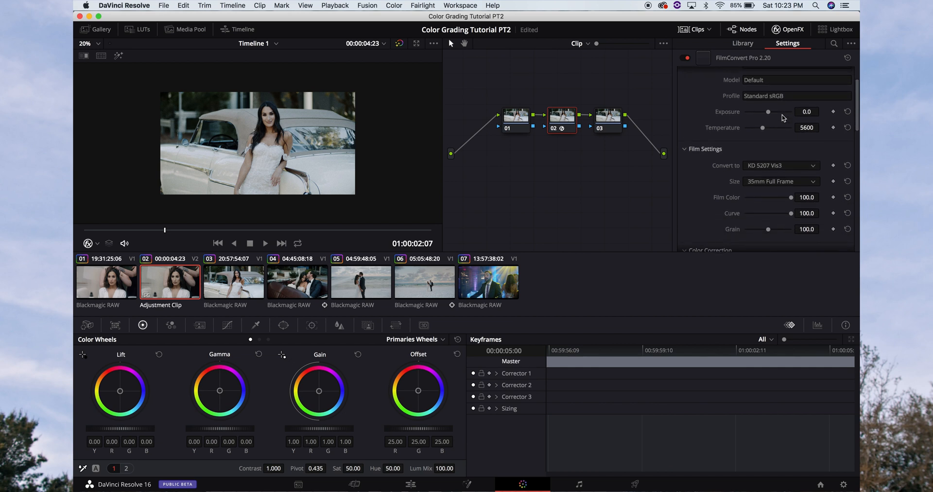
click(768, 159)
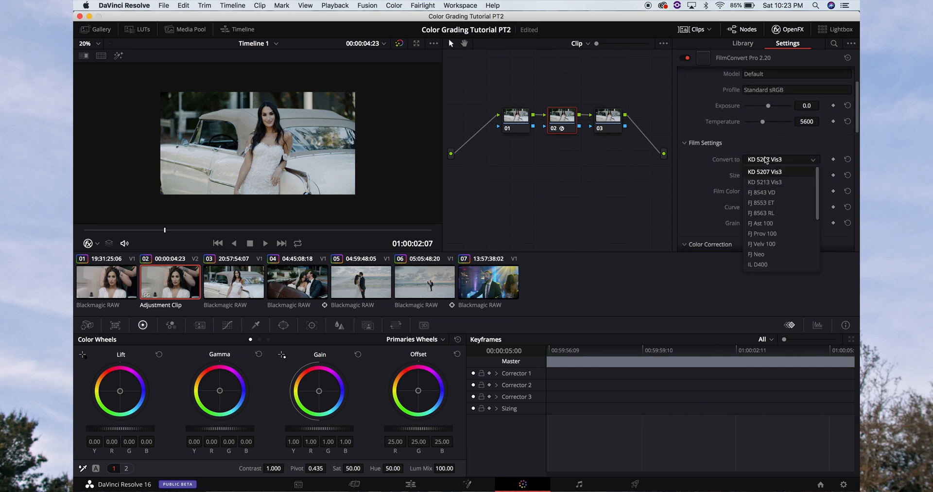
click(762, 192)
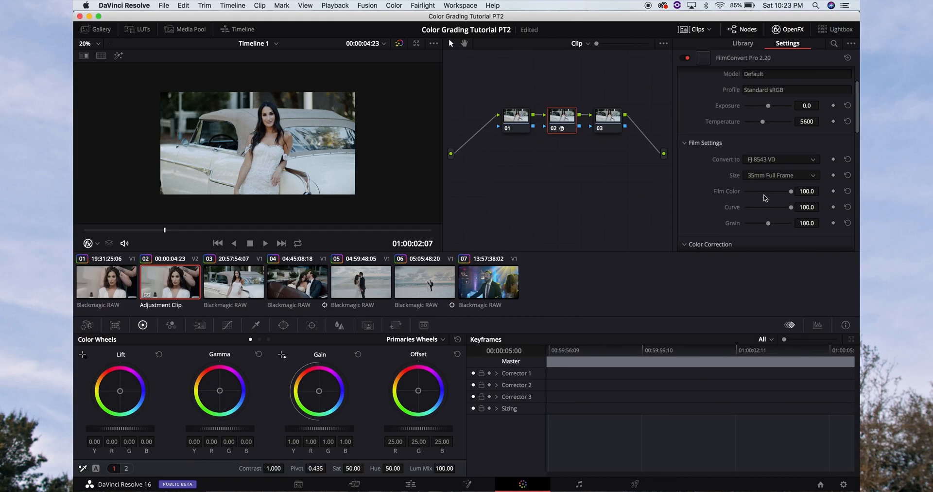
Set FilmConvert's Film Color to 20, Curve to 50 and Grain to 20, and check the frame full screen.
drag(799, 191, 808, 191)
text(20)
click(808, 206)
text(50)
click(808, 223)
text(20)
key(Return)
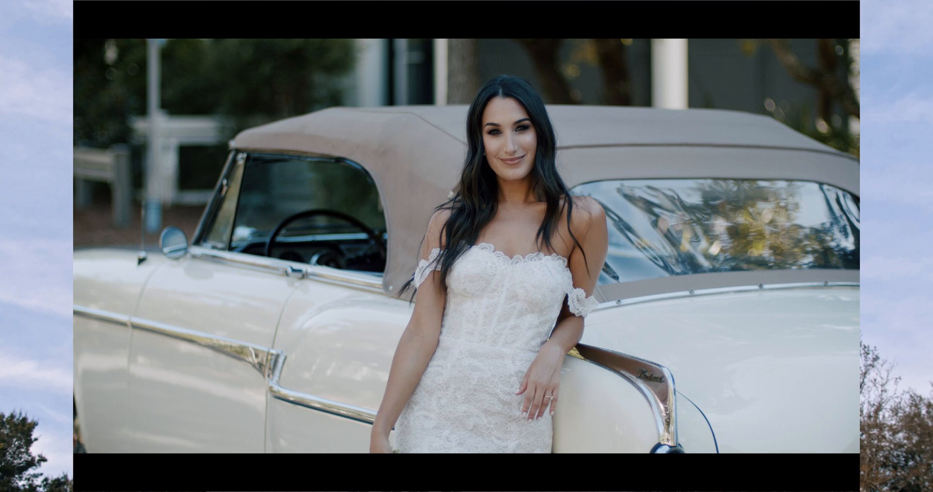
key(super+f)
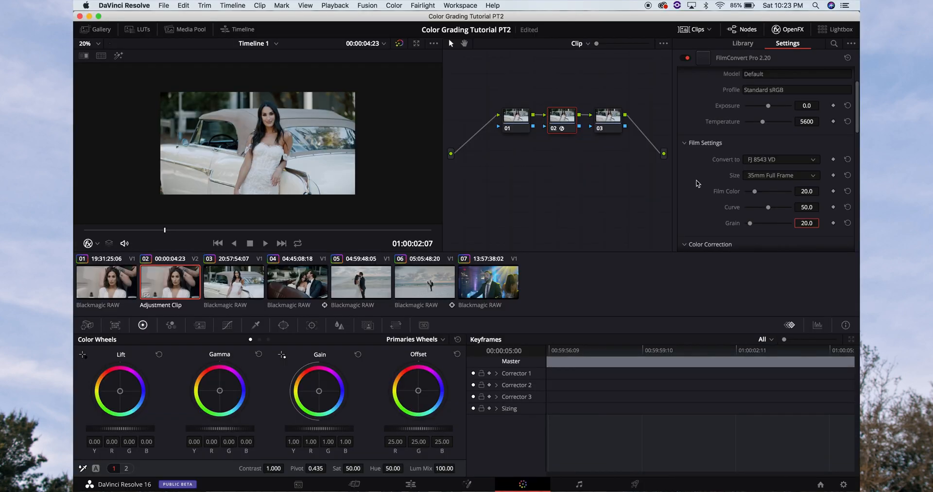
Apply the RG Magic Bullet Looks effect to node 03 of the adjustment clip.
click(612, 118)
scroll(741, 198, down, 1)
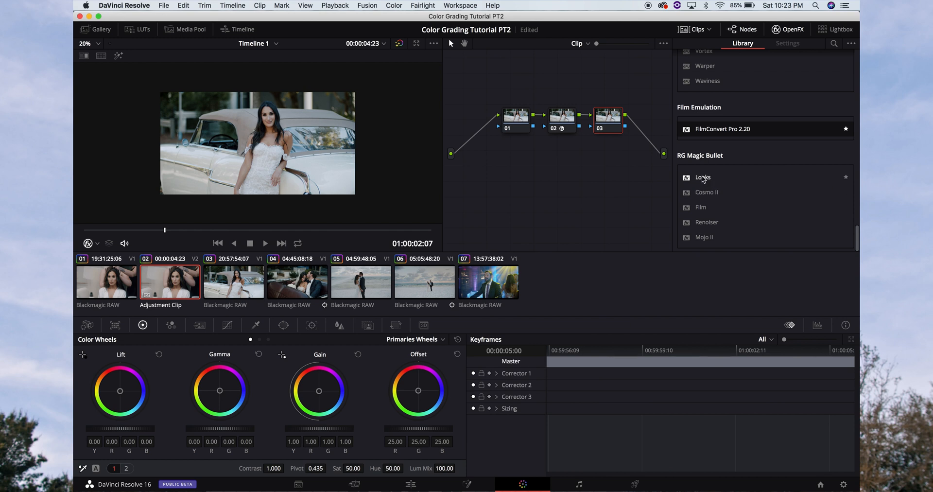
click(703, 178)
drag(703, 178, 609, 117)
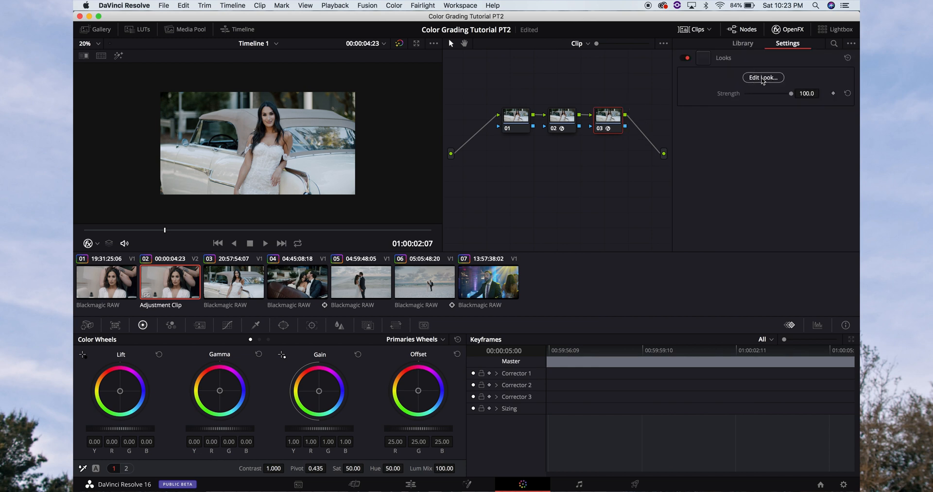
Add a Matte Diffusion tool with the Black Mist preset to node 03's look and check the frame full screen.
click(763, 80)
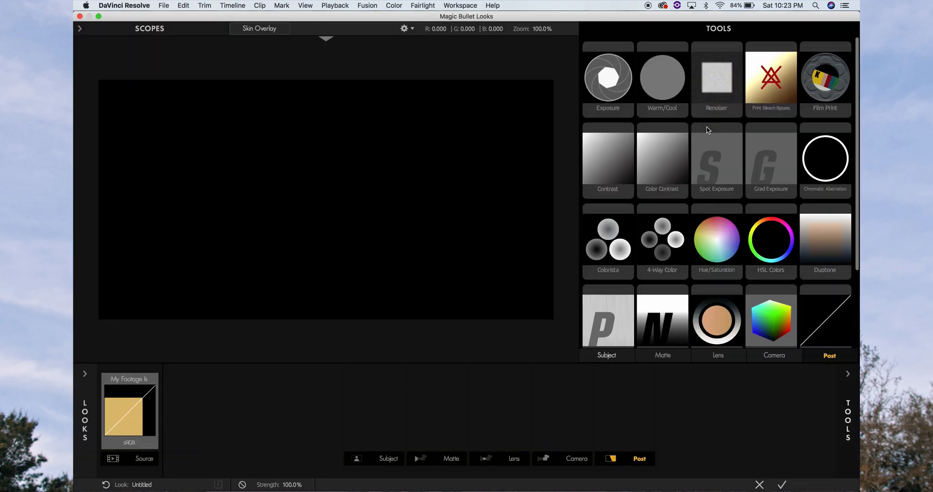
click(663, 355)
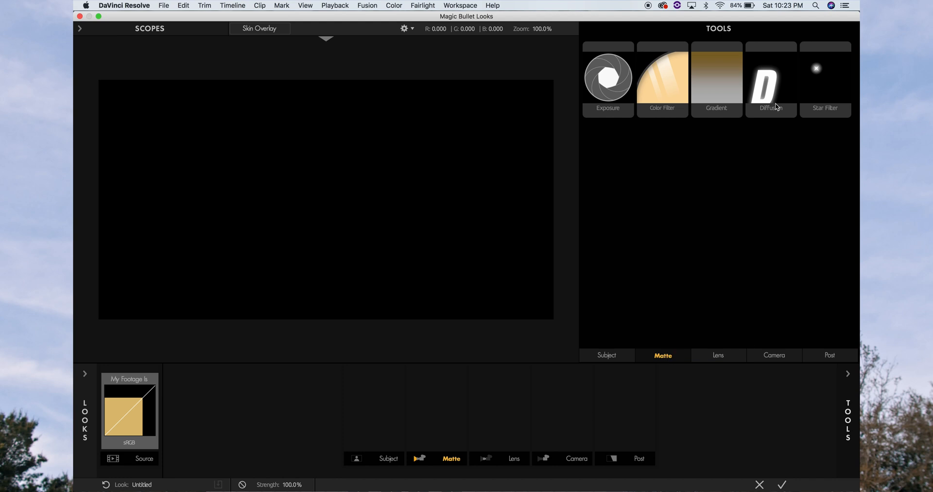
drag(777, 99, 421, 214)
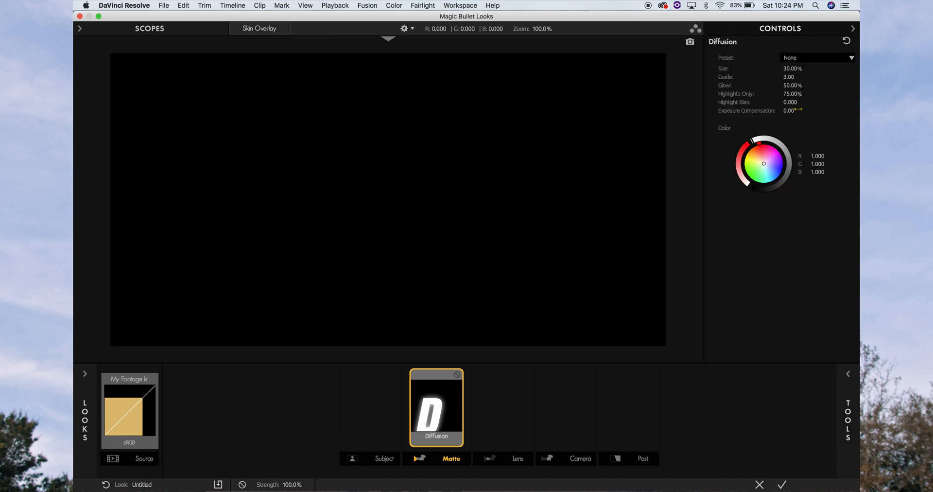
click(829, 58)
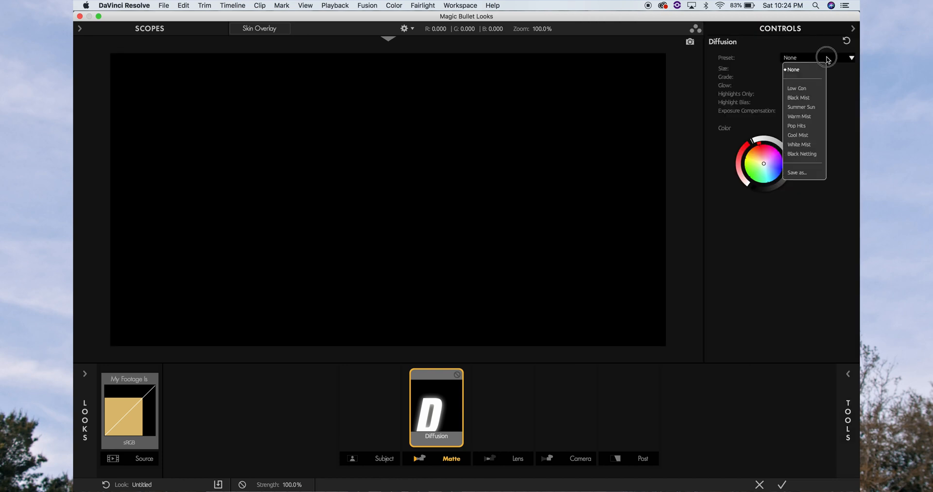
click(808, 99)
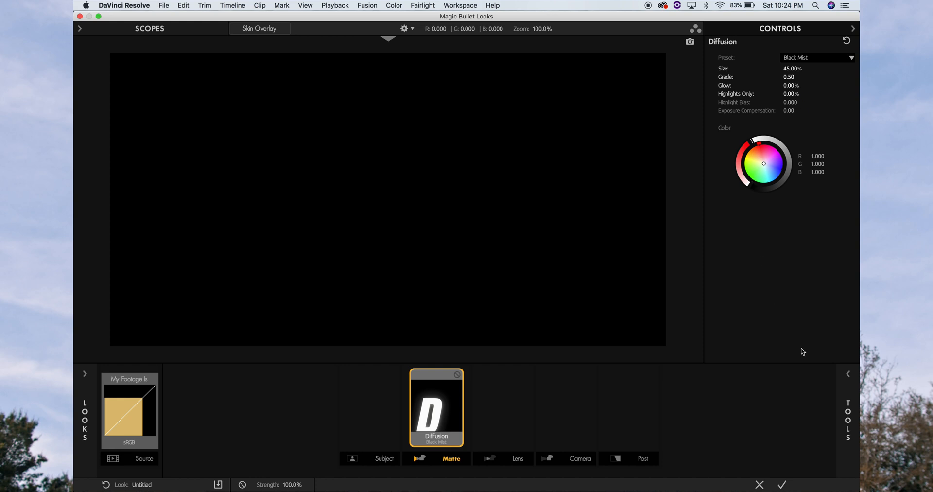
click(783, 484)
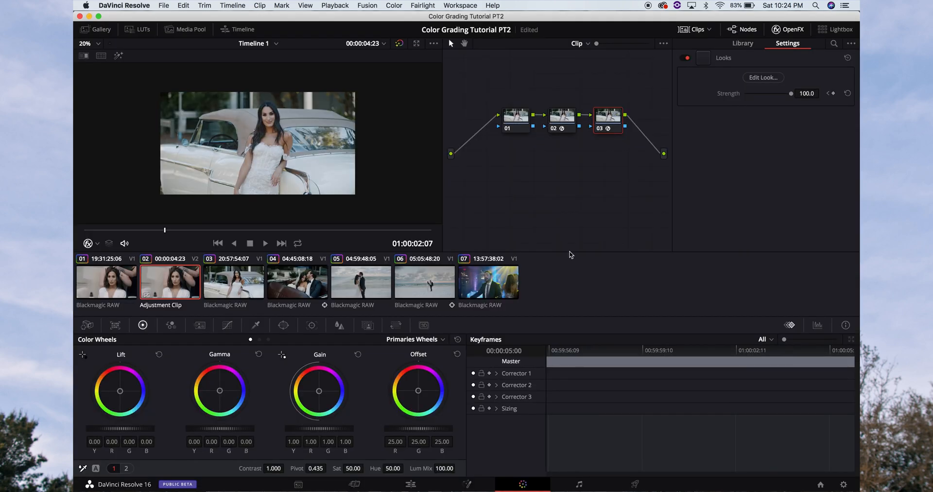
key(super+f)
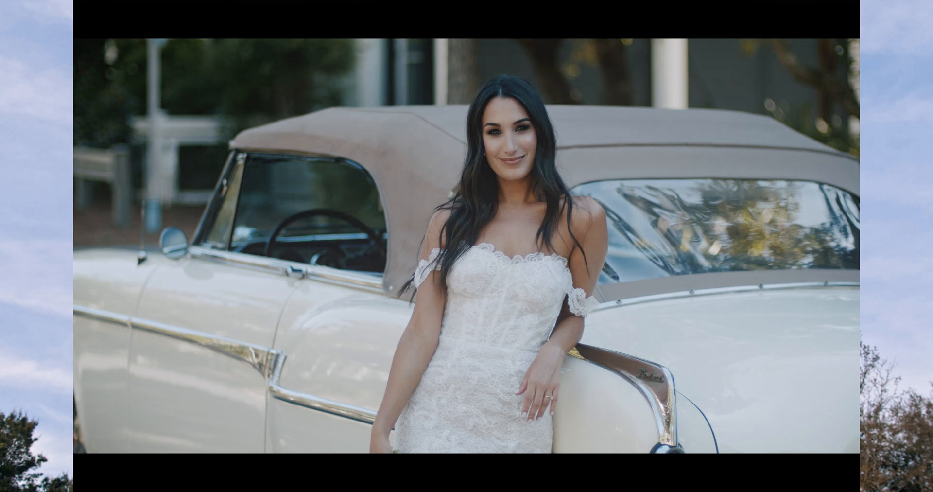
key(super+f)
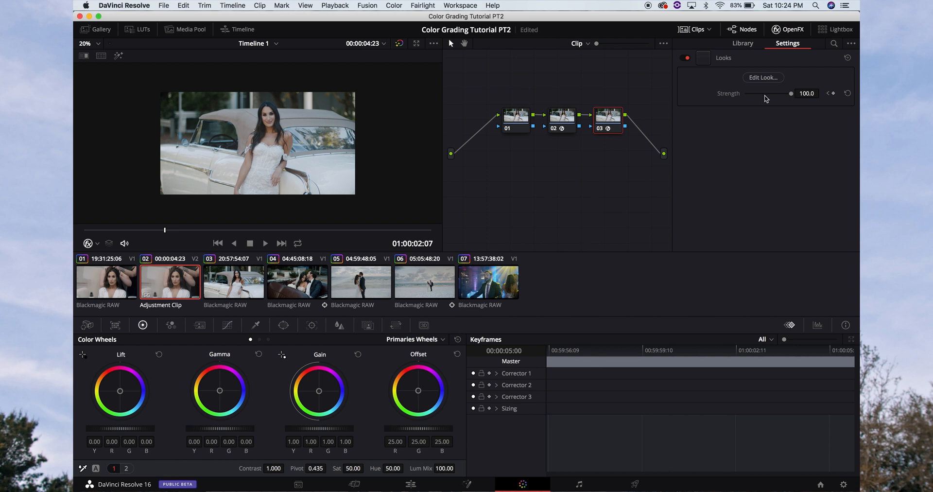
Set the Key Output Gain of node 03 to 0.300 and check the softened diffusion full screen.
click(368, 325)
click(361, 414)
text(0.5)
key(Return)
key(super+f)
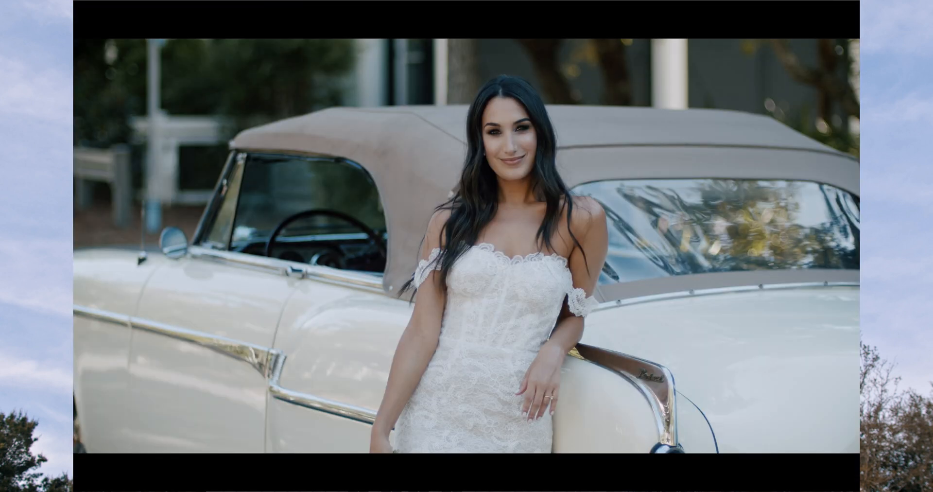
key(super+f)
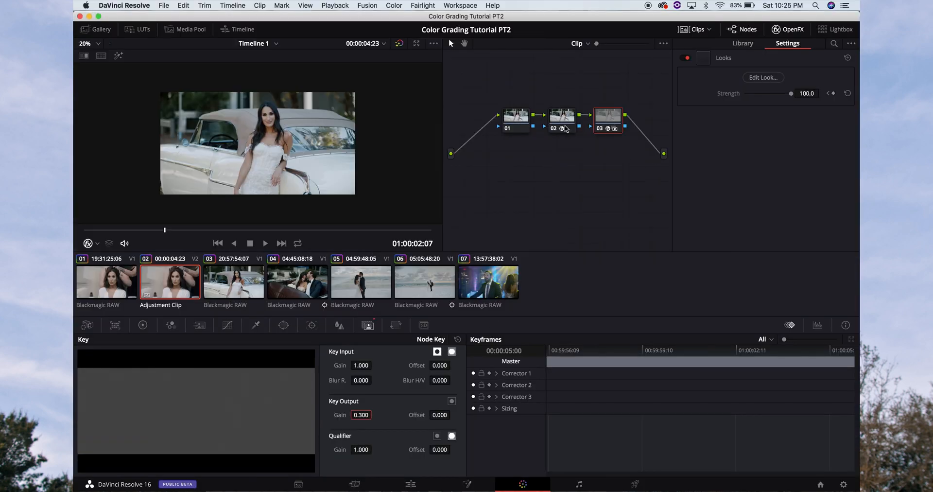
On the Edit page, compare the bride-and-car shot with the Video 2 adjustment track disabled and enabled.
click(226, 279)
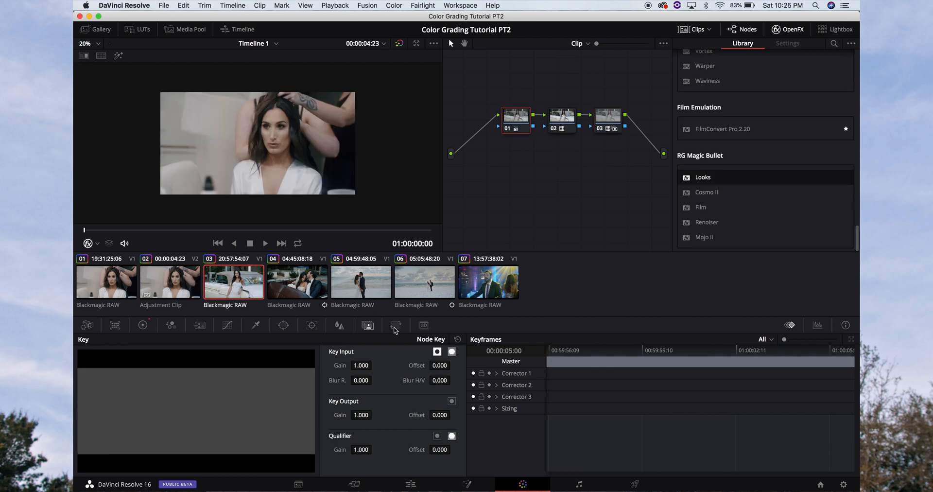
click(415, 487)
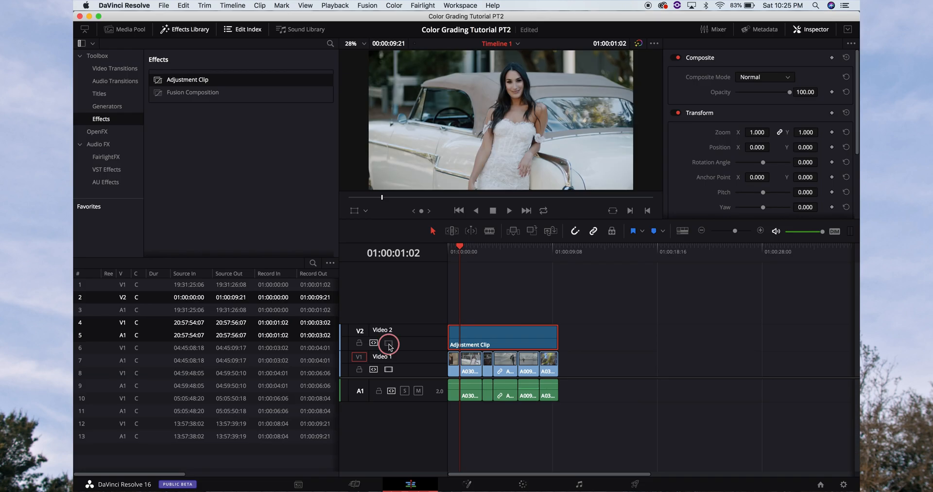
click(388, 344)
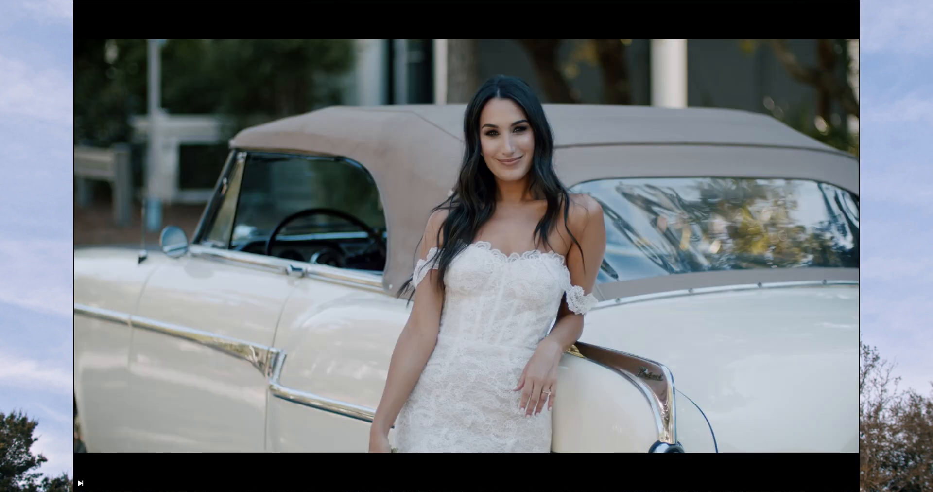
click(388, 343)
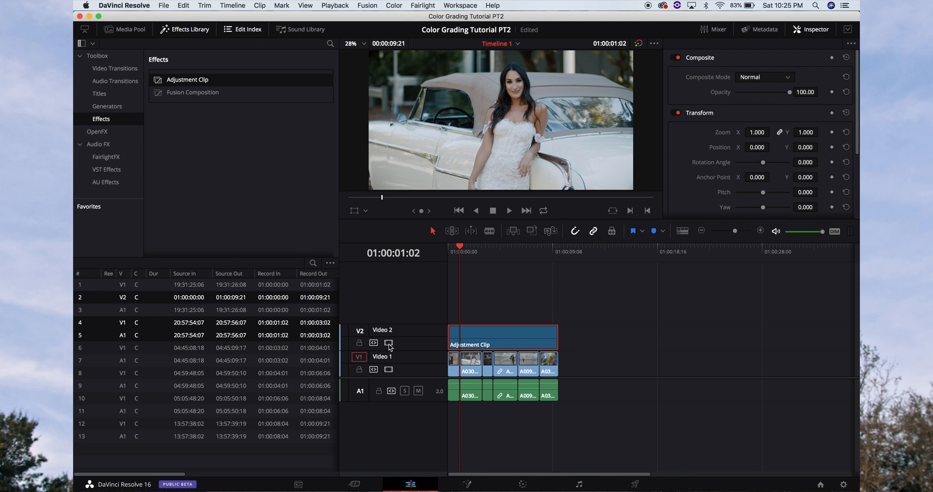
key(ctrl+d)
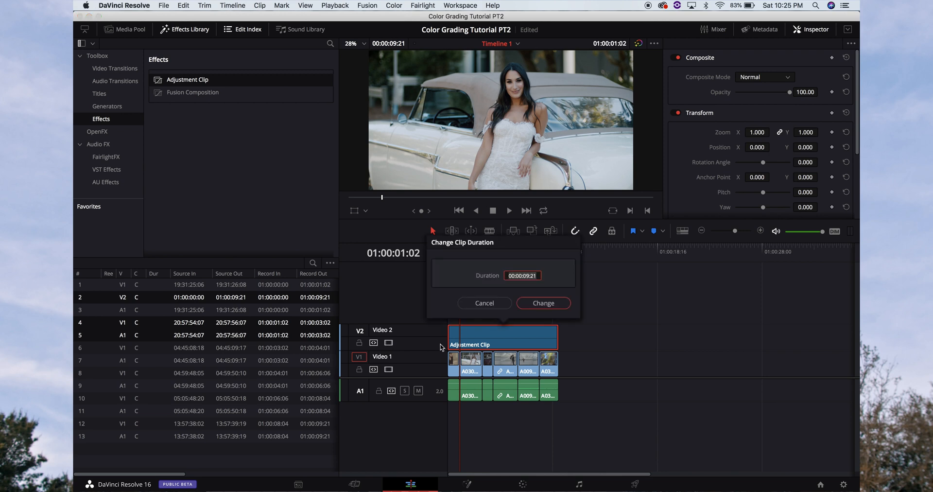
click(488, 305)
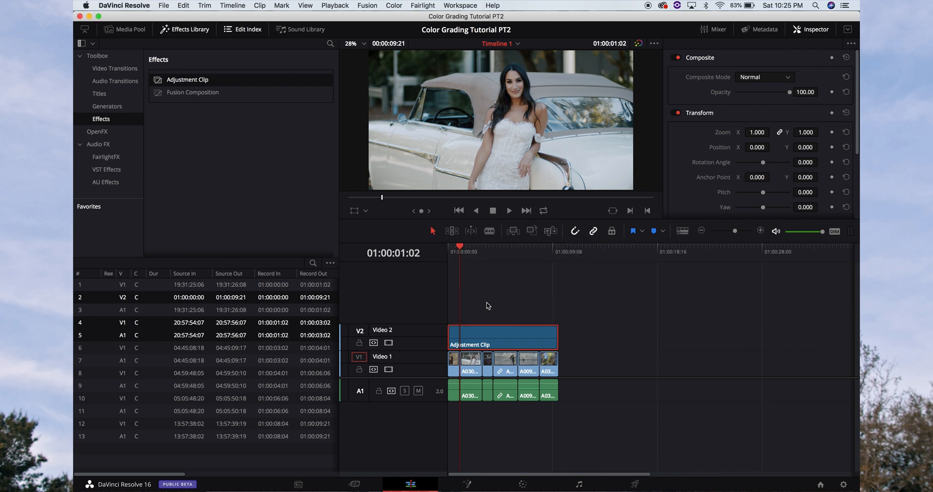